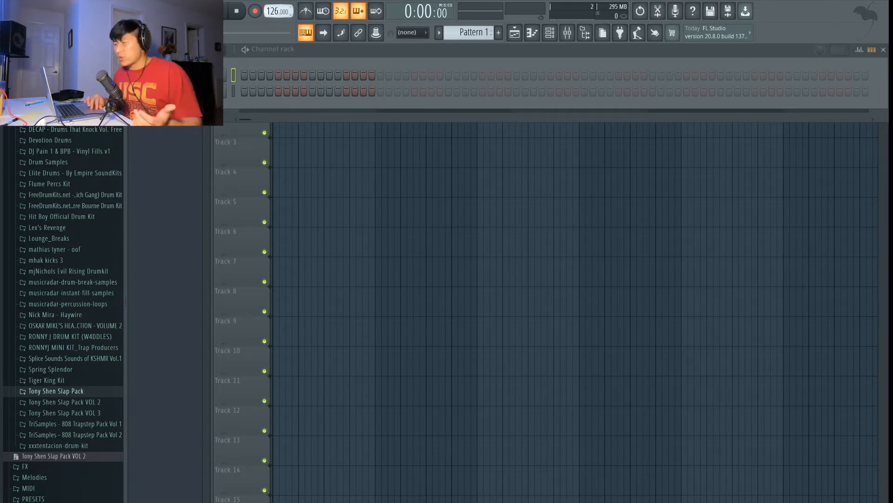
# Set the project tempo to 144 BPM and turn on the metronome
pyautogui.moveTo(272, 11); pyautogui.dragTo(275, 7)
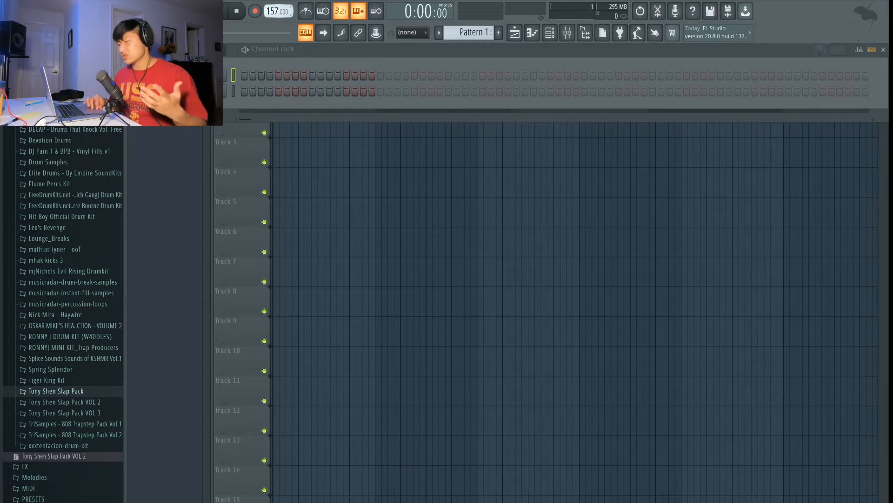
pyautogui.moveTo(275, 6); pyautogui.dragTo(275, 12)
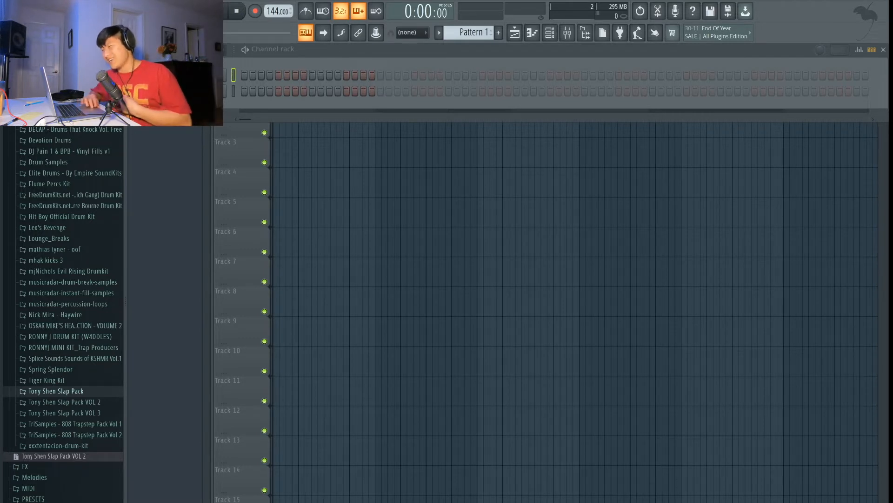
pyautogui.click(306, 11)
# Replace the first channel's instrument with the PoiZone synth and move its window clear of the channel rack
pyautogui.rightClick(227, 70)
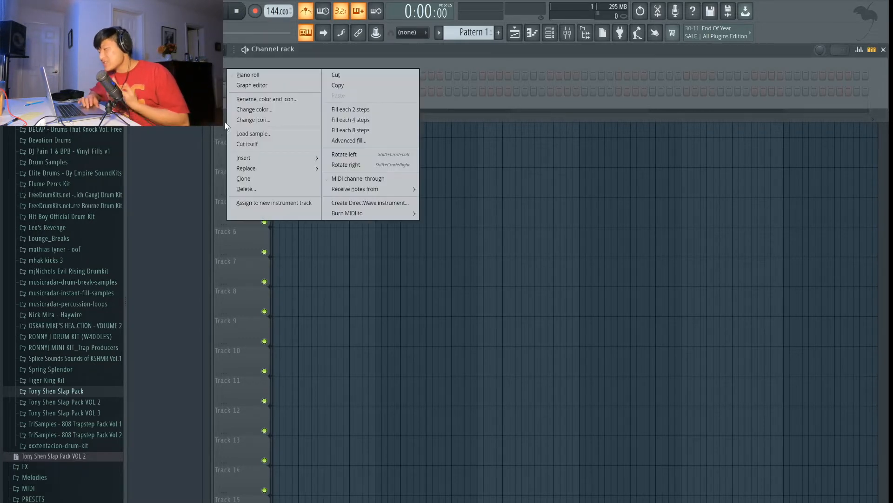
pyautogui.moveTo(261, 168)
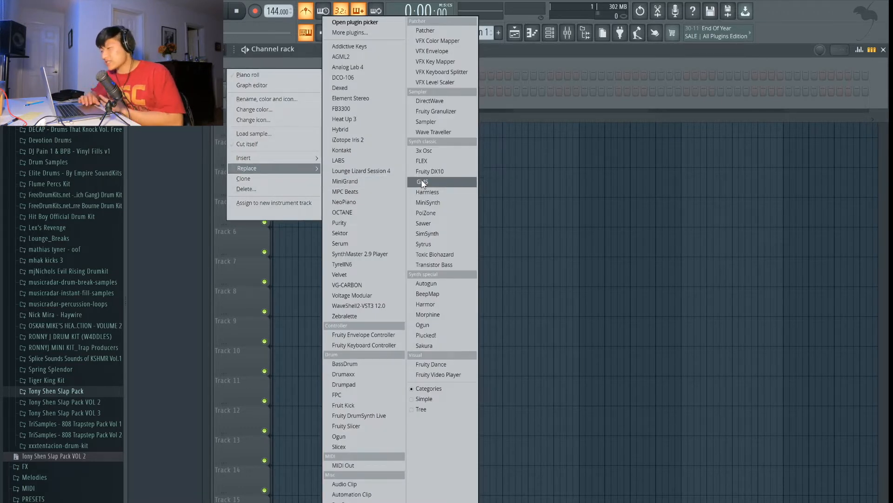
pyautogui.click(437, 212)
pyautogui.click(310, 148)
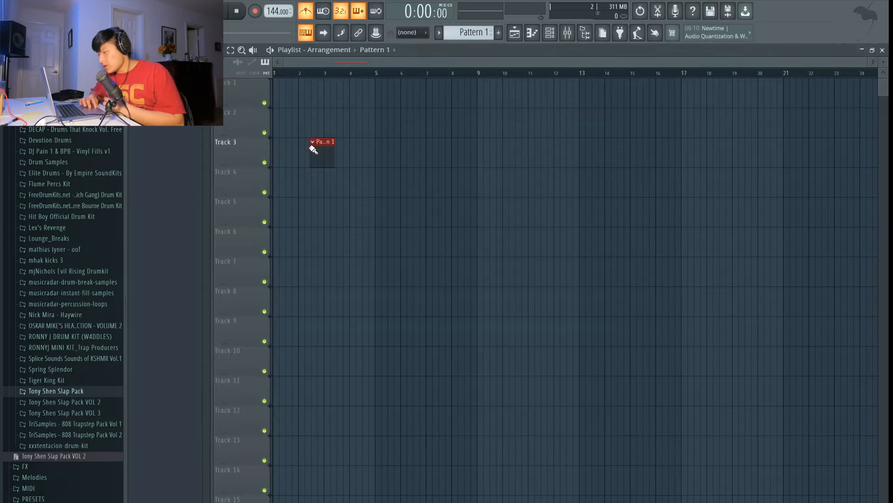
pyautogui.rightClick(318, 150)
pyautogui.click(549, 33)
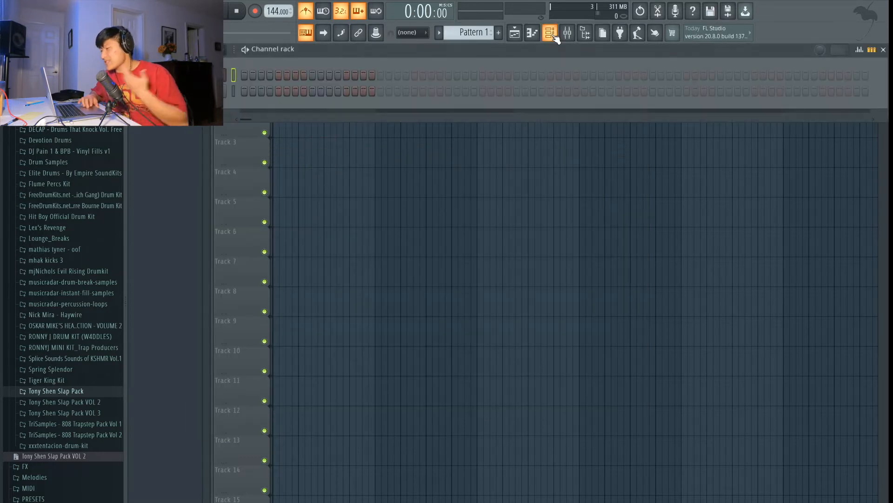
pyautogui.moveTo(294, 156); pyautogui.dragTo(294, 129)
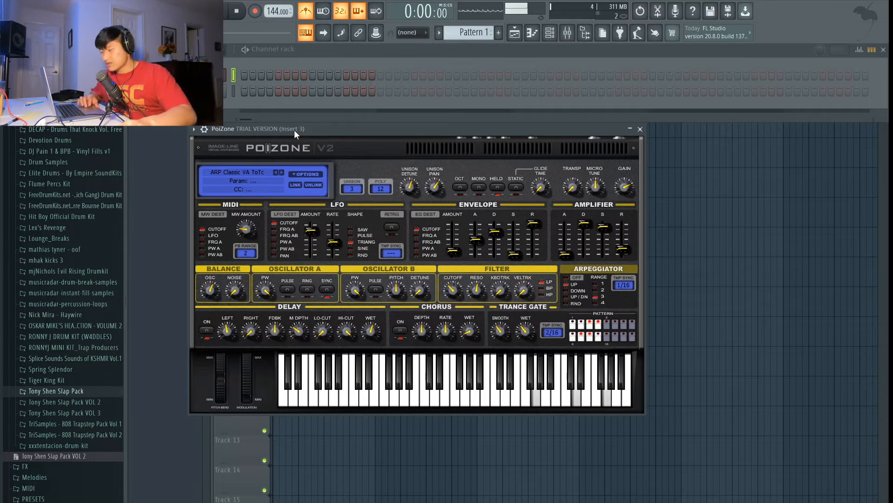
# Load the ARP Strat Run TC preset from PoiZone's Default bank, browse the neighbouring presets, and close the synth
pyautogui.click(233, 172)
pyautogui.scroll(-8, 443, 237)
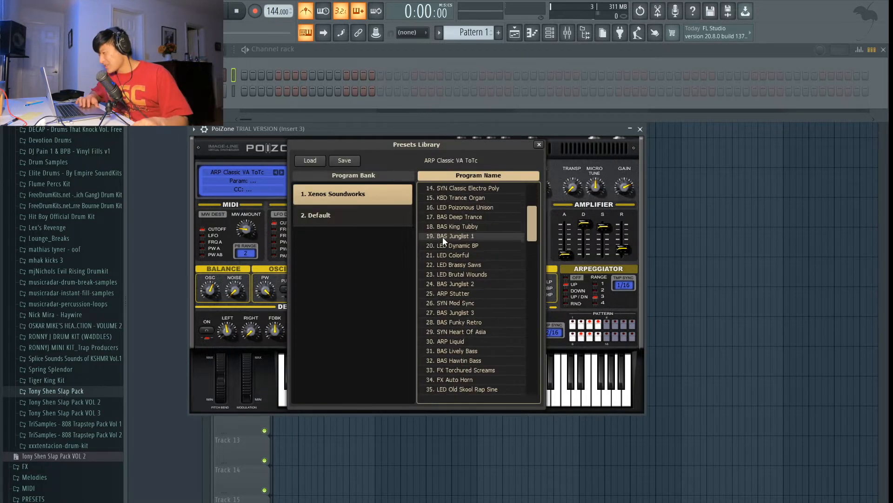
pyautogui.click(371, 214)
pyautogui.scroll(-3, 461, 240)
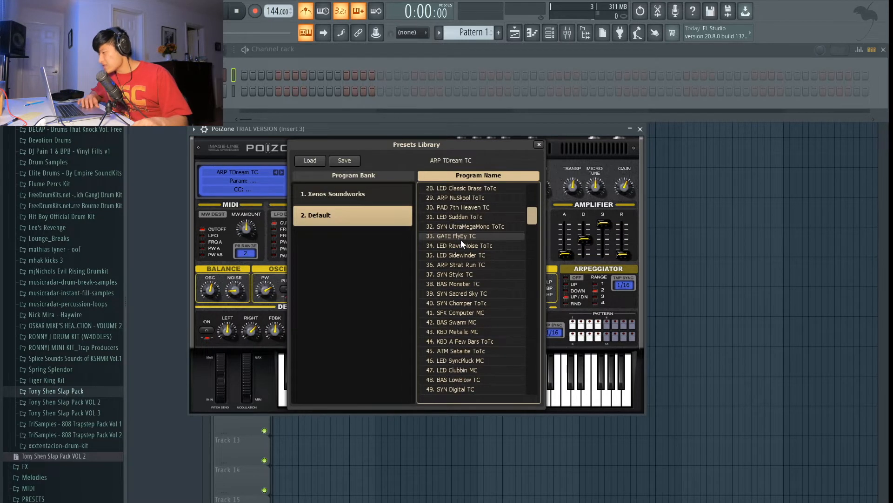
pyautogui.click(460, 237)
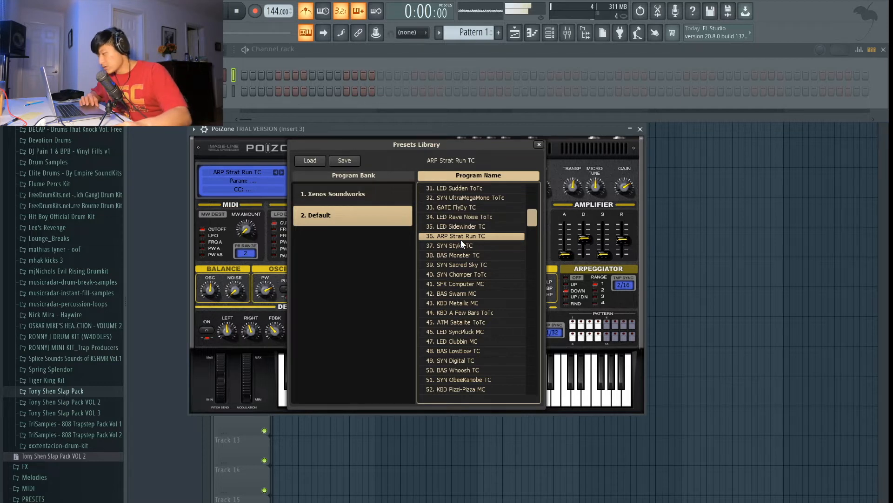
pyautogui.scroll(-2, 476, 309)
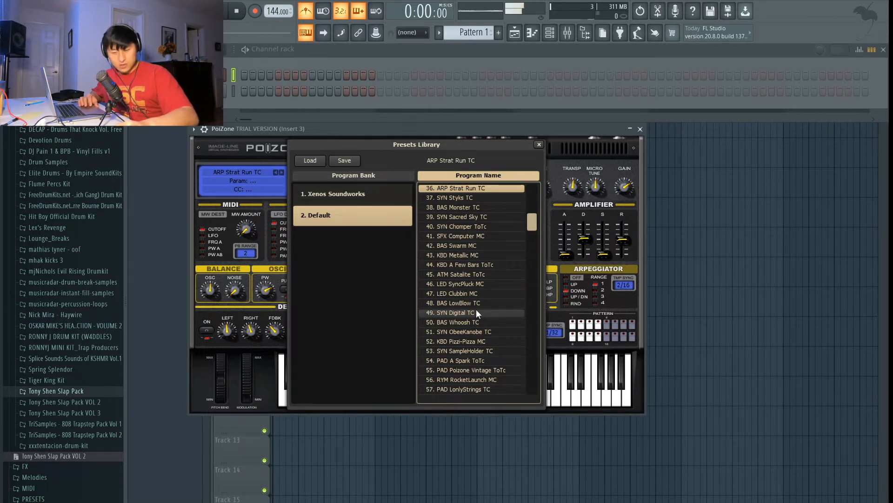
pyautogui.scroll(-2, 477, 347)
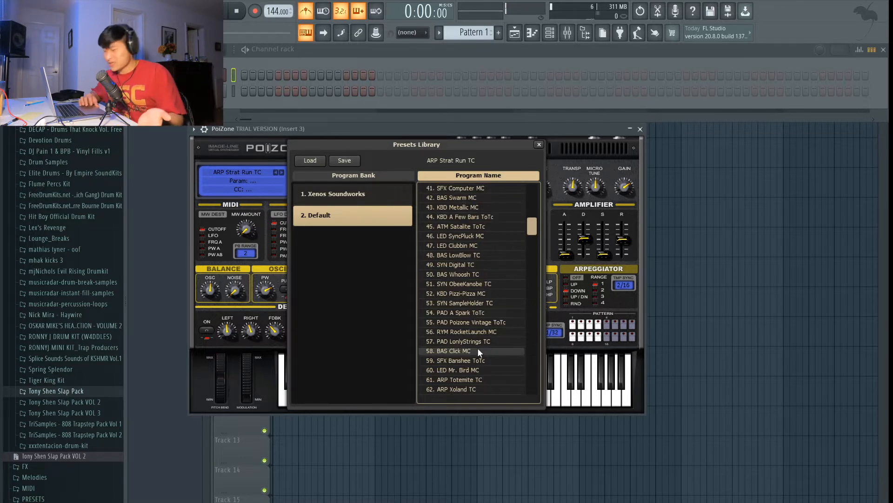
pyautogui.scroll(-1, 478, 350)
pyautogui.scroll(-2, 479, 352)
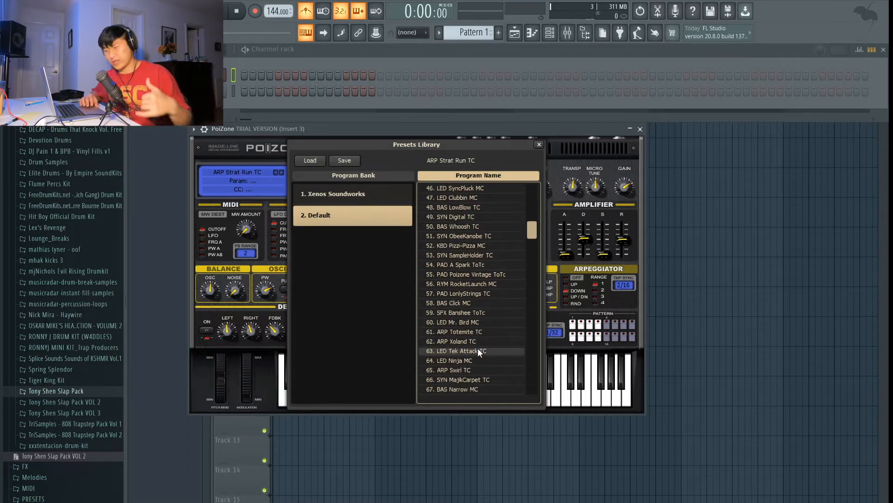
pyautogui.scroll(9, 475, 267)
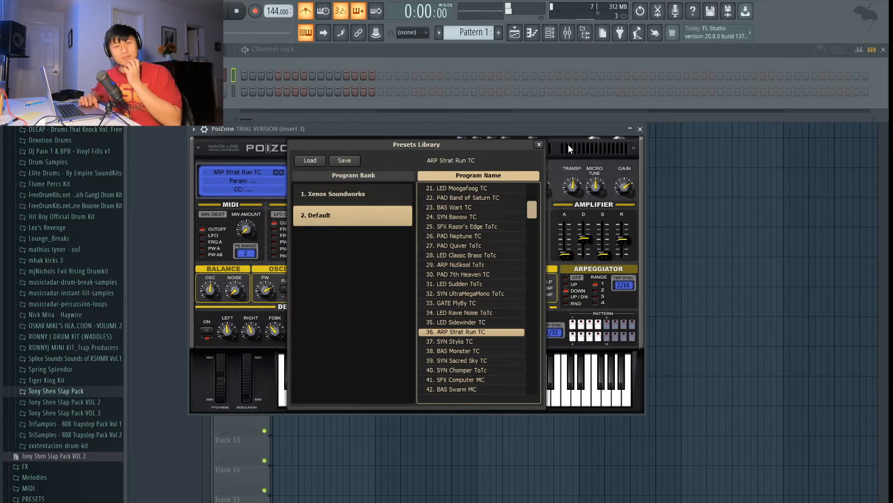
pyautogui.click(539, 145)
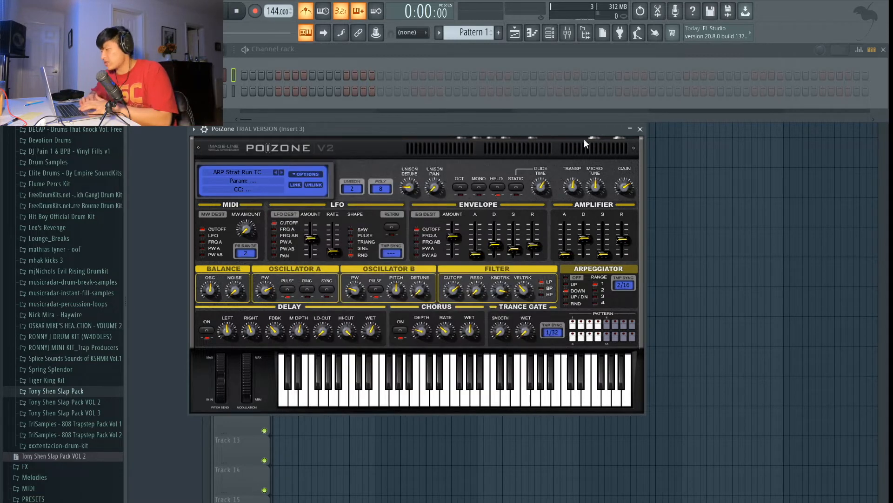
pyautogui.click(640, 128)
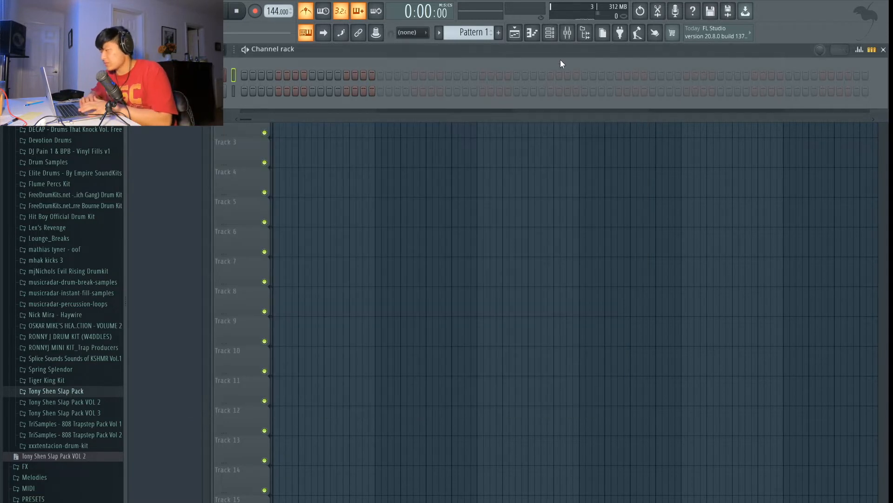
# In PoiZone's piano roll, place a chord of A7, C8, E8 and G8 at the start of bar 1
pyautogui.click(535, 33)
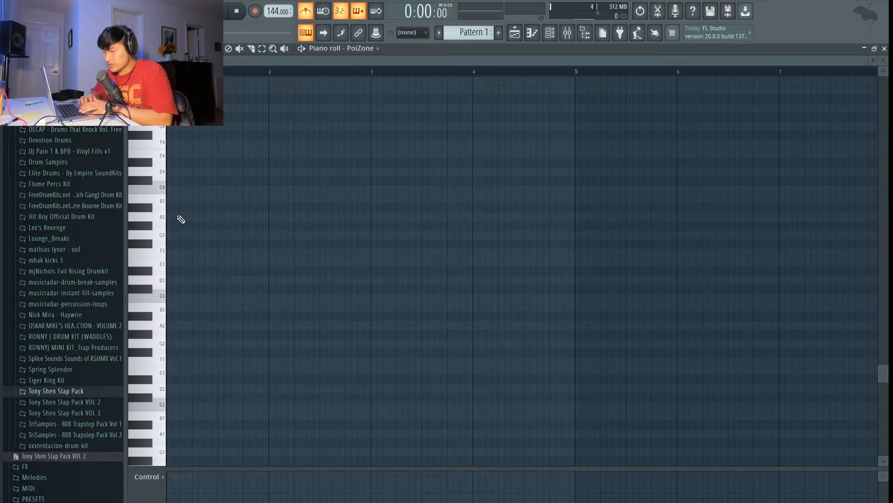
pyautogui.scroll(5, 181, 219)
pyautogui.click(169, 204)
pyautogui.rightClick(171, 205)
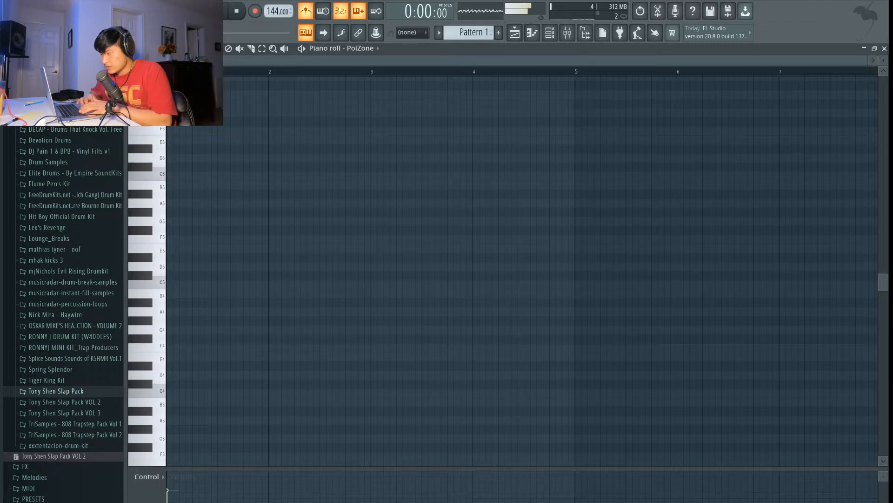
pyautogui.scroll(3, 200, 141)
pyautogui.moveTo(172, 207); pyautogui.dragTo(172, 100)
pyautogui.scroll(3, 315, 165)
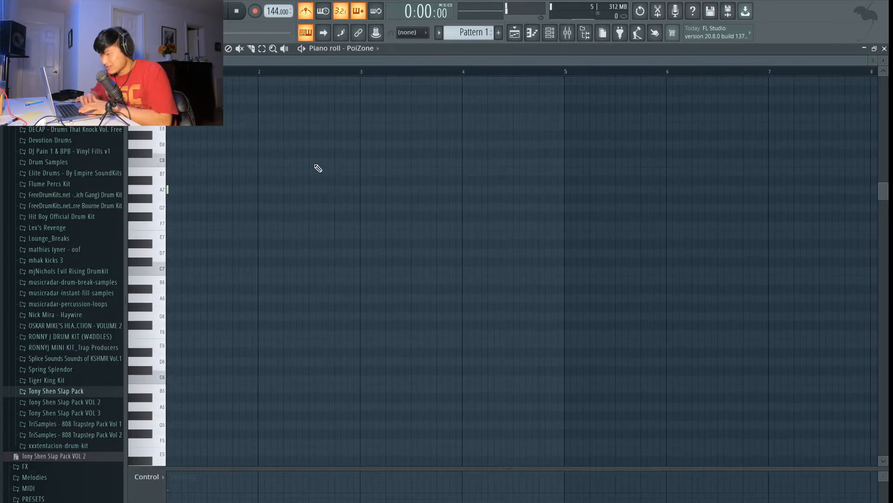
pyautogui.click(172, 234)
pyautogui.click(173, 207)
pyautogui.click(169, 171)
pyautogui.click(173, 144)
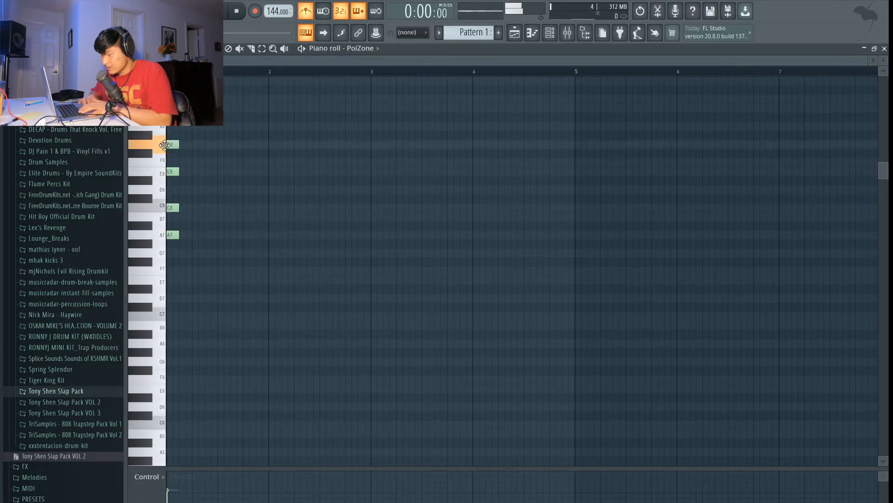
# Lengthen the four chord notes to two bars and play the chord back
pyautogui.moveTo(190, 254); pyautogui.dragTo(370, 142)
pyautogui.press('space')
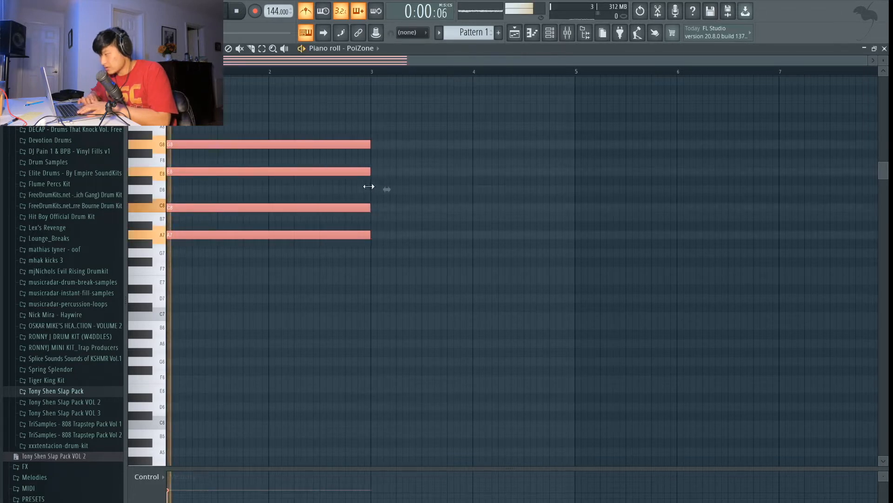
pyautogui.keyDown('ctrl'); pyautogui.click(327, 119); pyautogui.keyUp('ctrl')
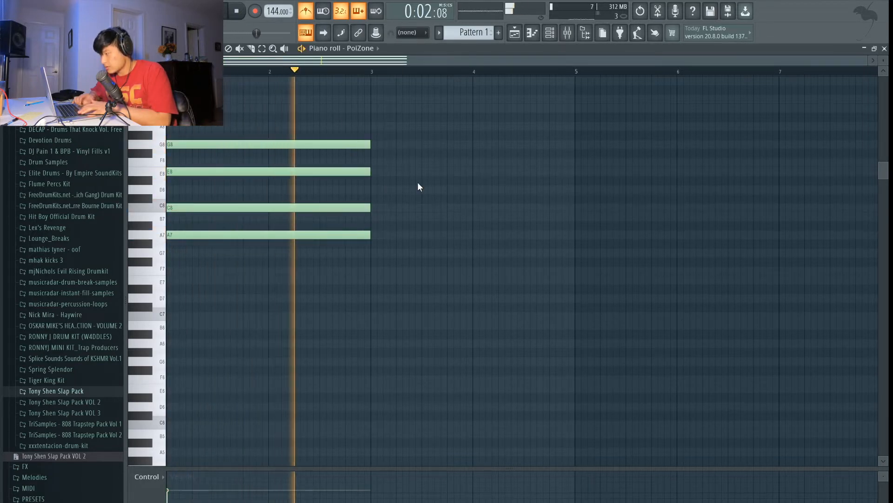
pyautogui.scroll(1, 419, 188)
pyautogui.press('space')
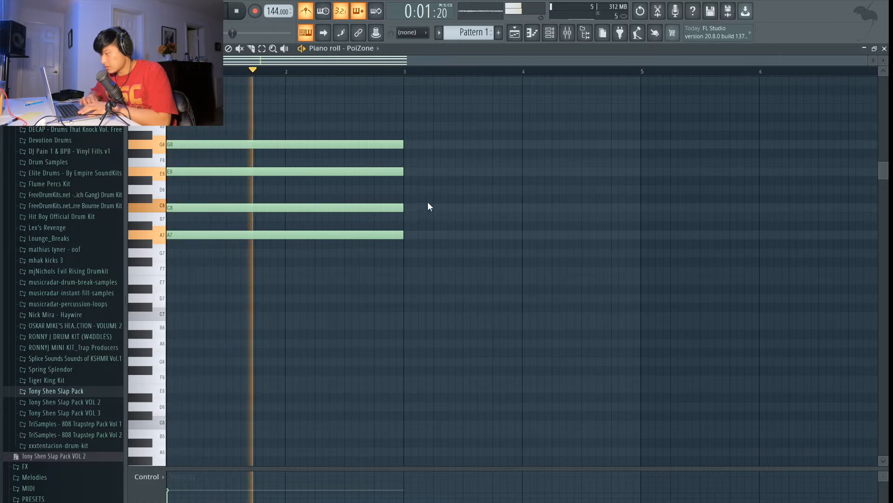
pyautogui.press('space')
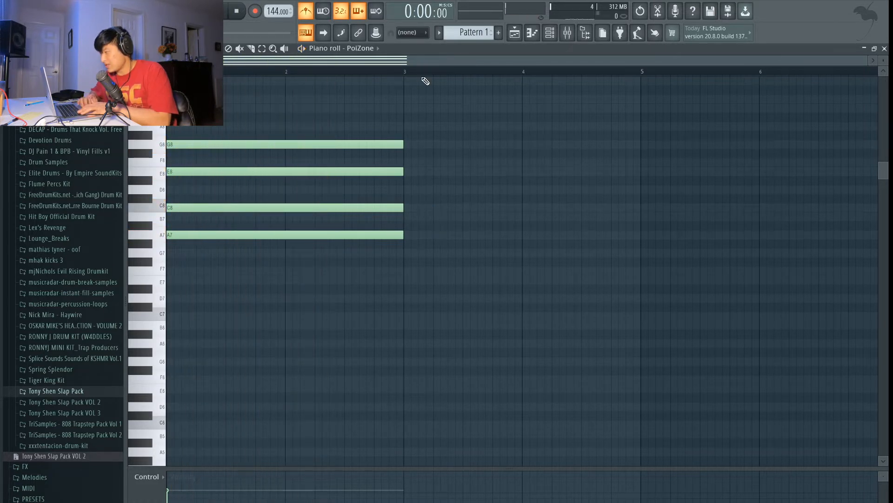
pyautogui.scroll(-4, 398, 310)
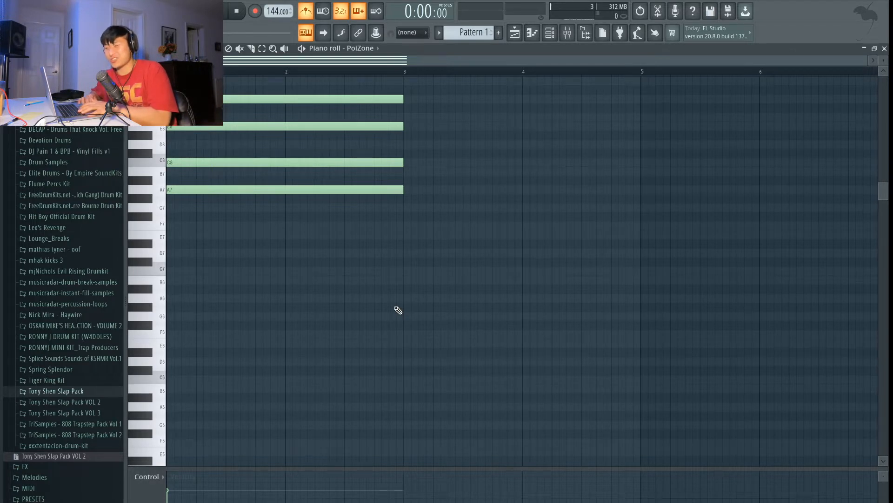
pyautogui.scroll(2, 398, 310)
pyautogui.press('space')
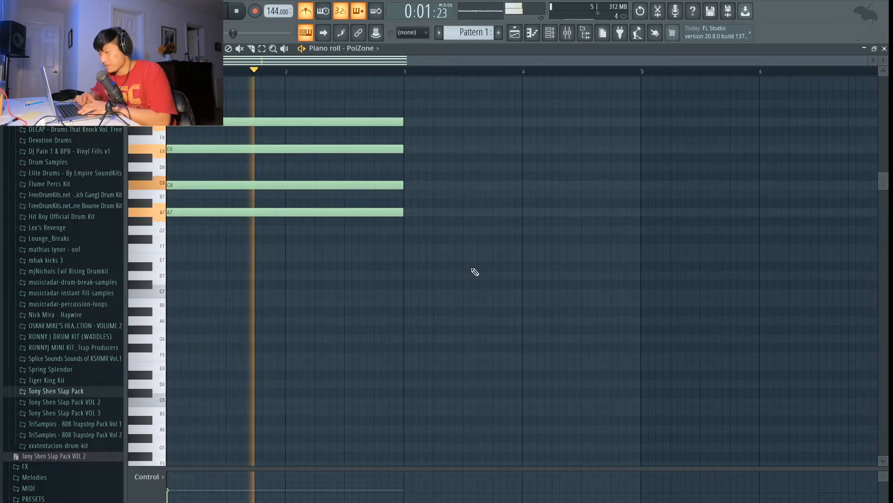
pyautogui.press('space')
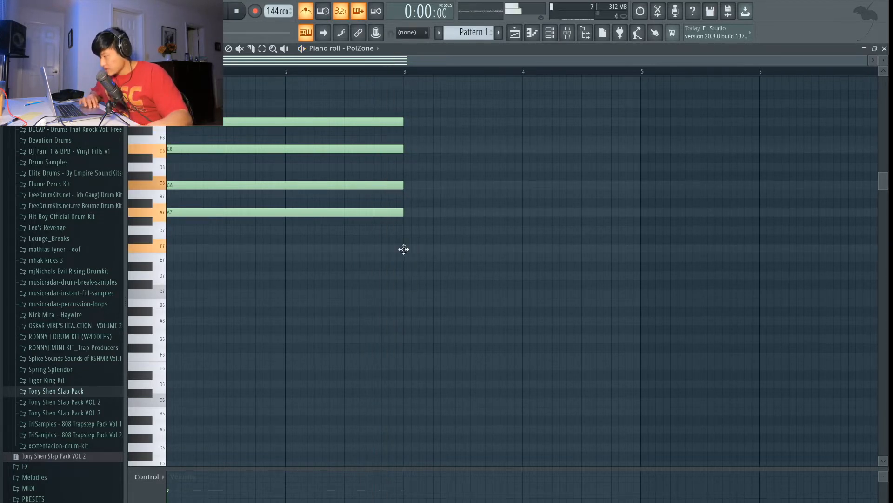
# Add a second two-bar chord of F7, A7, C8 and E8 at bar 3 and start playback
pyautogui.click(409, 248)
pyautogui.click(409, 213)
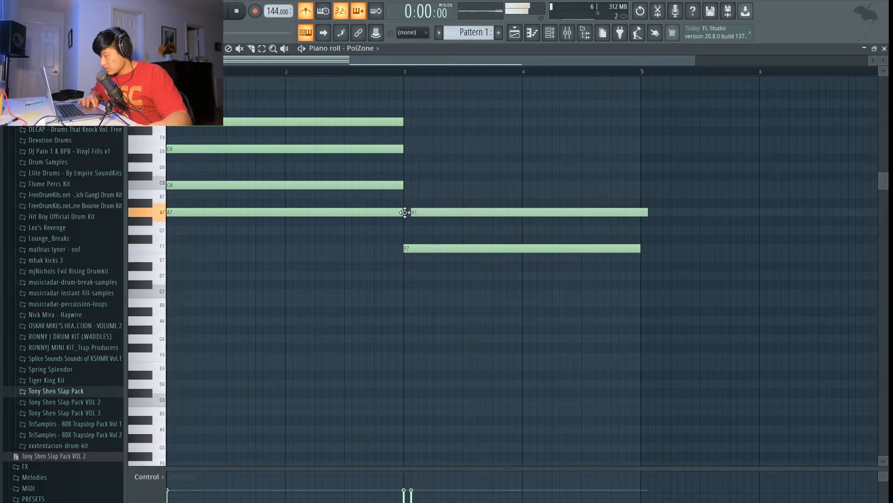
pyautogui.click(410, 185)
pyautogui.click(409, 149)
pyautogui.press('space')
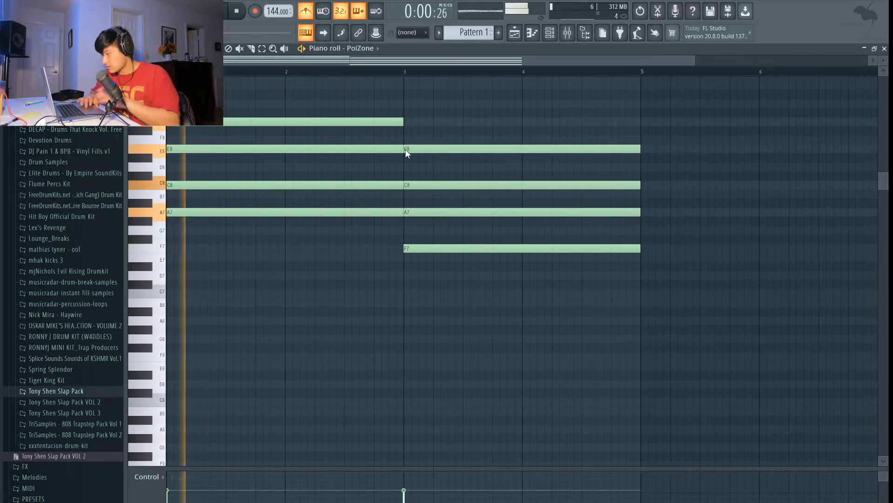
# Duplicate both chords to start at bar 5 and listen to the progression
pyautogui.scroll(-1, 515, 237)
pyautogui.moveTo(543, 313); pyautogui.dragTo(230, 111)
pyautogui.hotkey('ctrl', 'b')
pyautogui.scroll(-1, 443, 283)
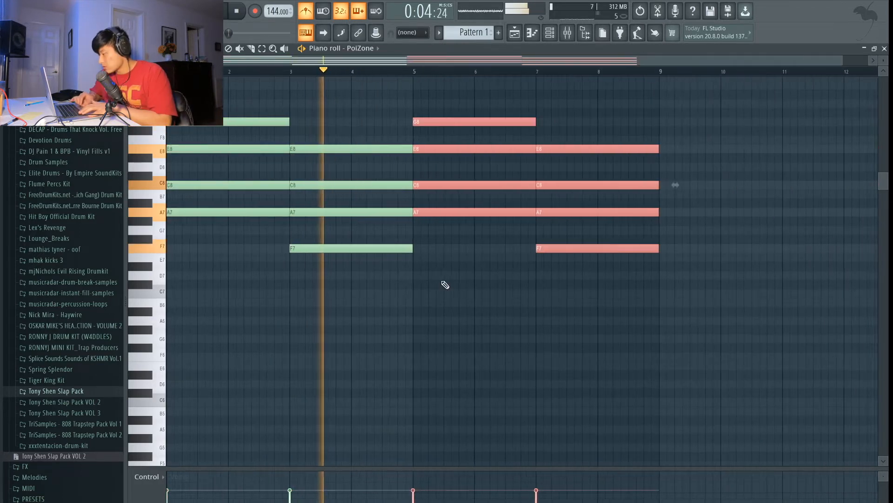
pyautogui.click(401, 307)
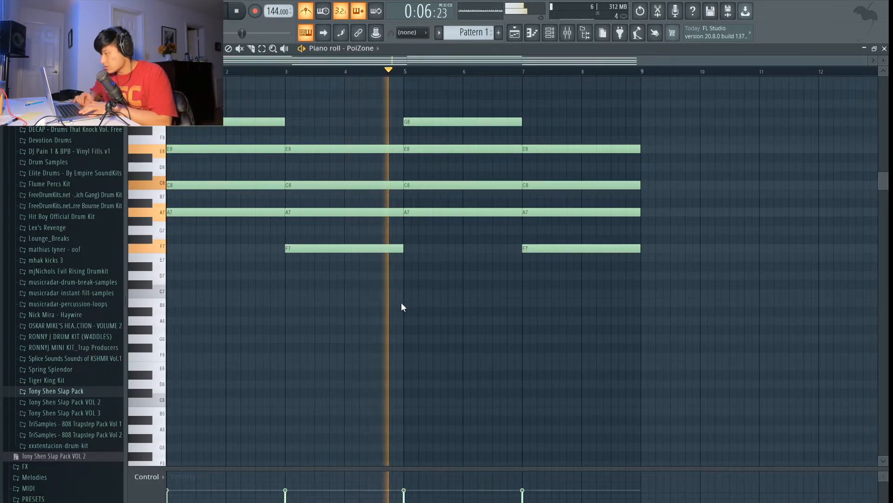
pyautogui.press('space')
# Transpose the whole chord progression down one octave and play it back
pyautogui.hotkey('ctrl', 'Down')
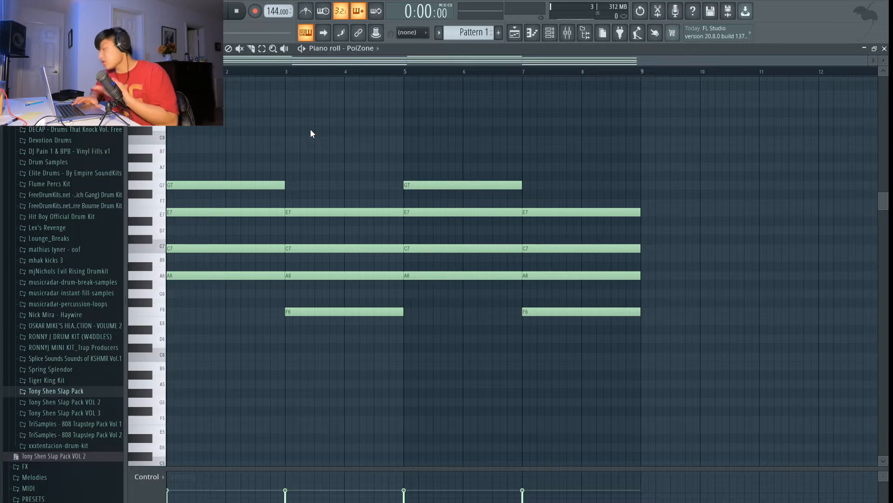
pyautogui.hotkey('ctrl', 'Up')
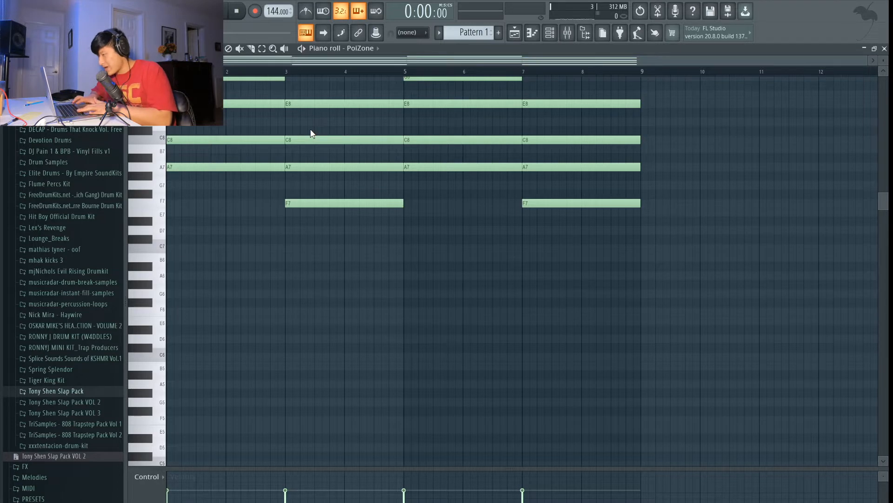
pyautogui.hotkey('ctrl', 'Down')
pyautogui.press('space')
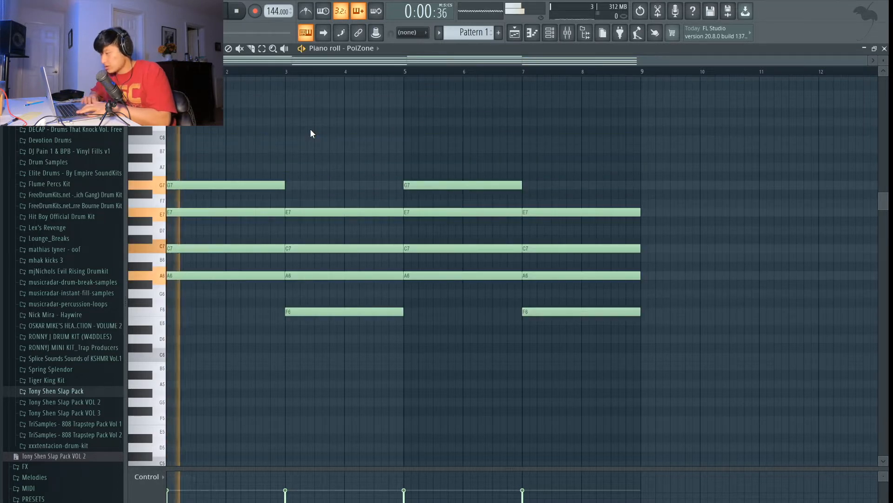
pyautogui.press('space')
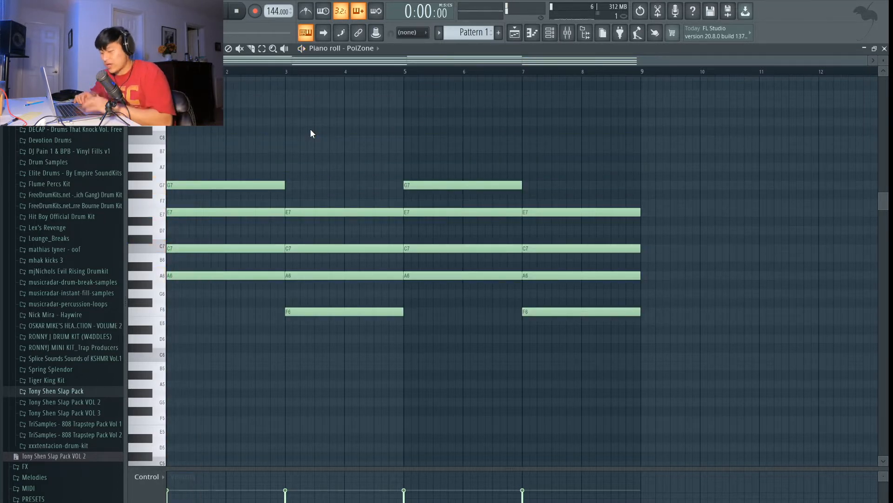
# Try the whole chord progression several semitones higher and return it to its starting pitch
pyautogui.press('Up')
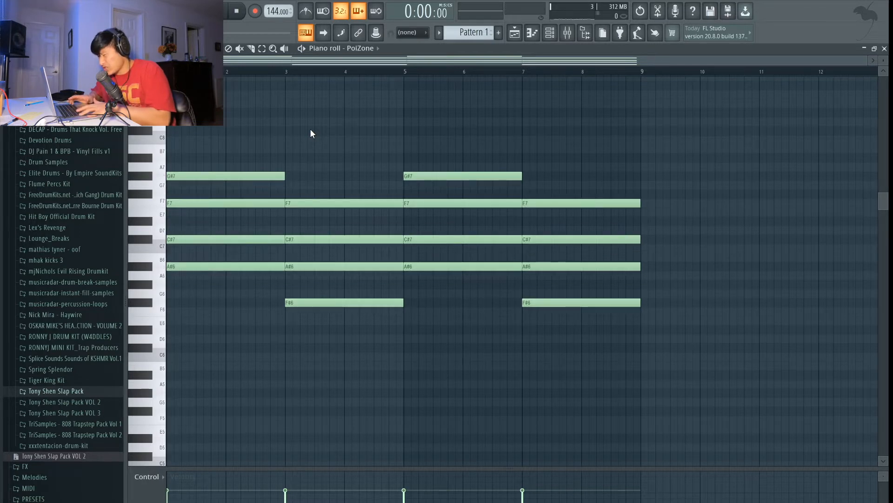
pyautogui.press('Up')
pyautogui.press('Up')
pyautogui.press('Up')
pyautogui.press('Up')
pyautogui.press('Down')
pyautogui.press('Down')
pyautogui.press('Down')
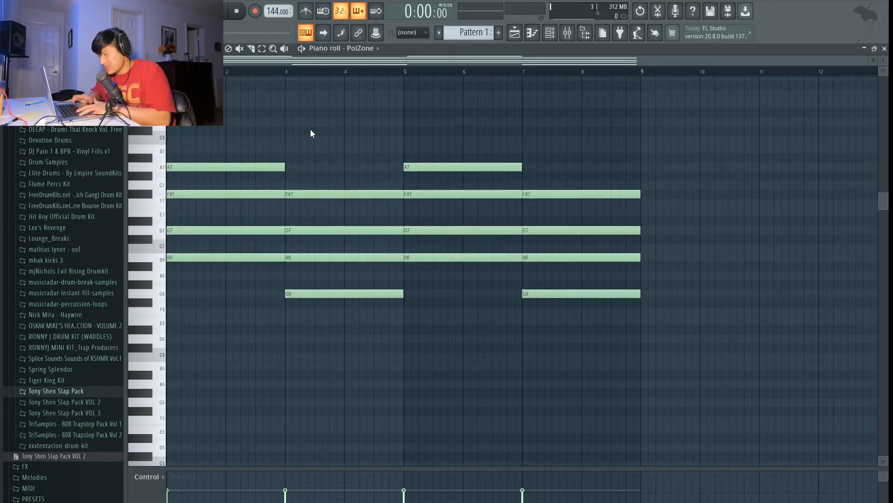
pyautogui.press('Down')
pyautogui.press('Down')
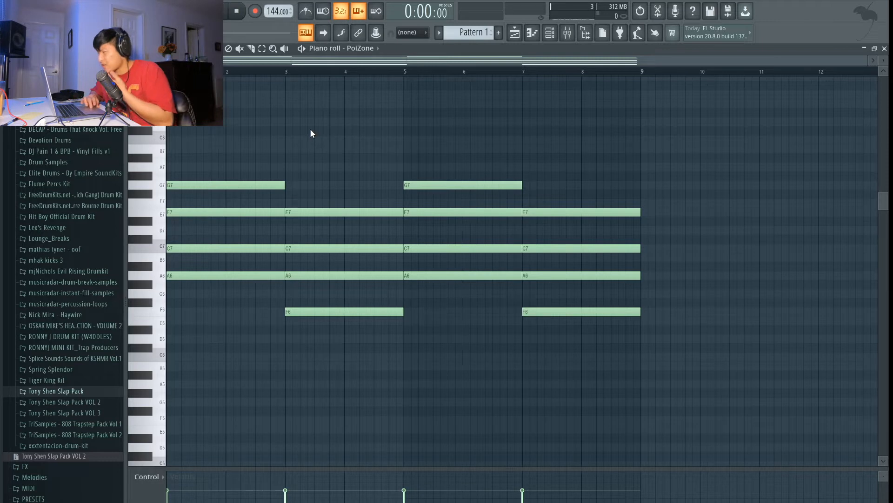
# Play the chord progression briefly and open the PoiZone instrument window from its channel
pyautogui.press('space')
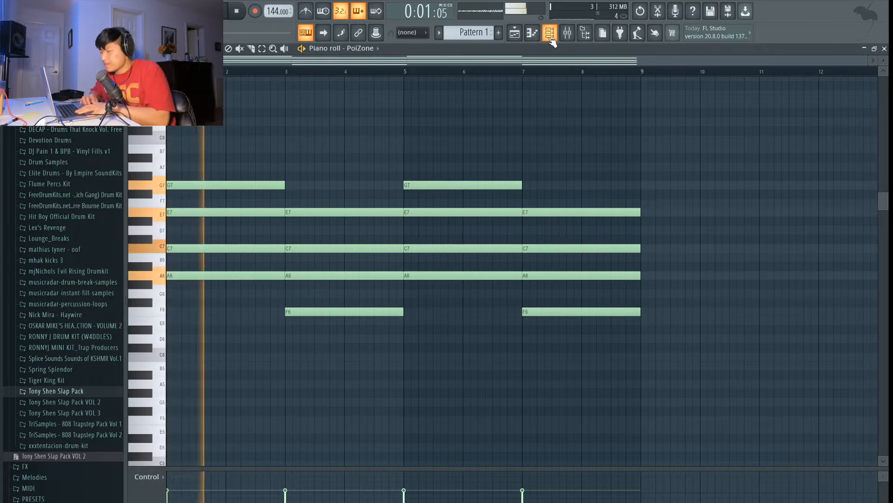
pyautogui.click(551, 40)
pyautogui.press('space')
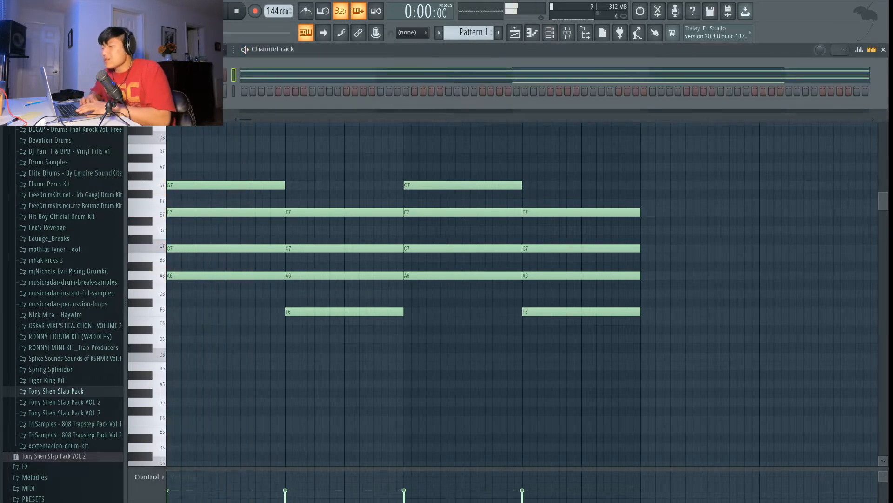
pyautogui.click(203, 75)
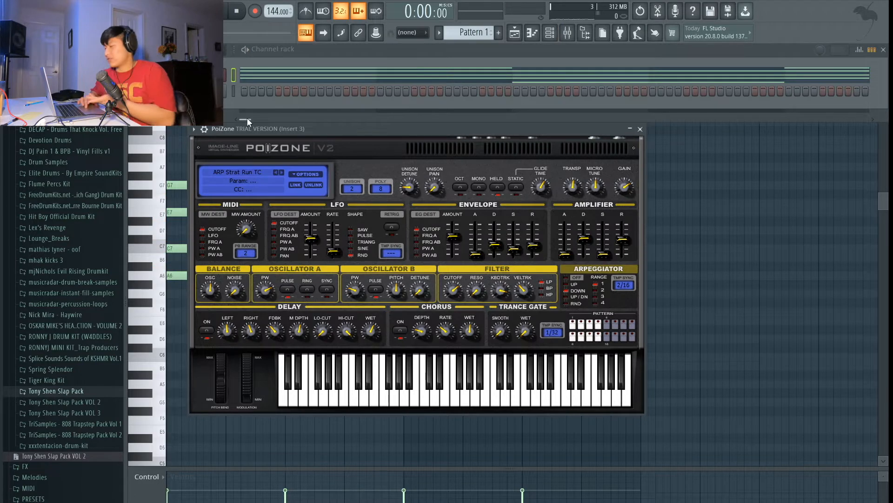
pyautogui.moveTo(327, 129); pyautogui.dragTo(304, 107)
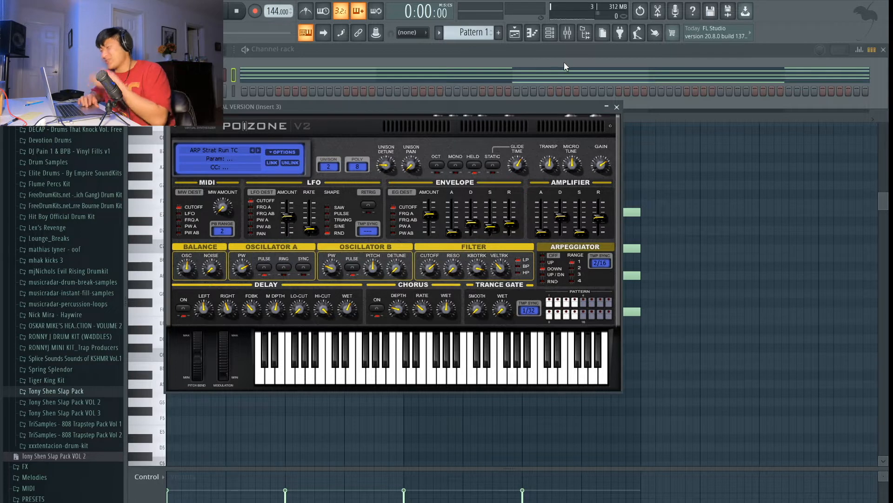
# Place the Pattern 1 clip on track 1 of the playlist, starting at bar 1
pyautogui.click(518, 37)
pyautogui.click(345, 92)
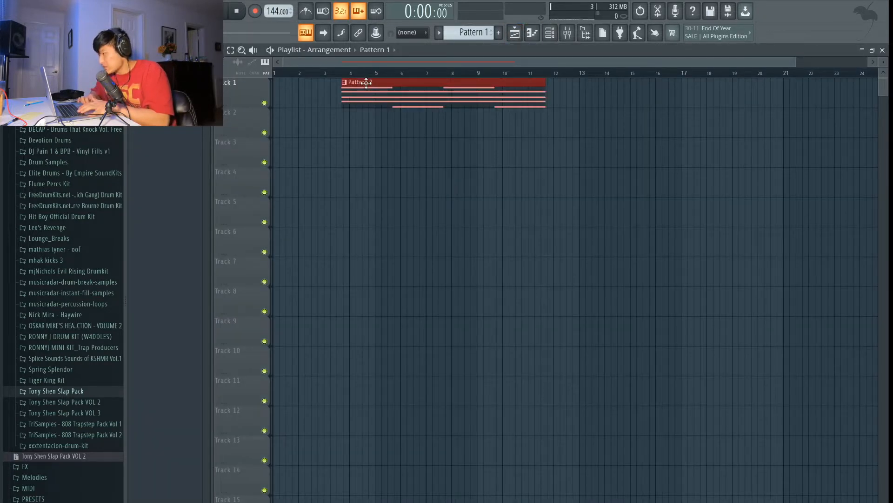
pyautogui.moveTo(366, 82); pyautogui.dragTo(298, 83)
# Render Pattern 1 as an audio clip and close the PoiZone window
pyautogui.click(469, 33)
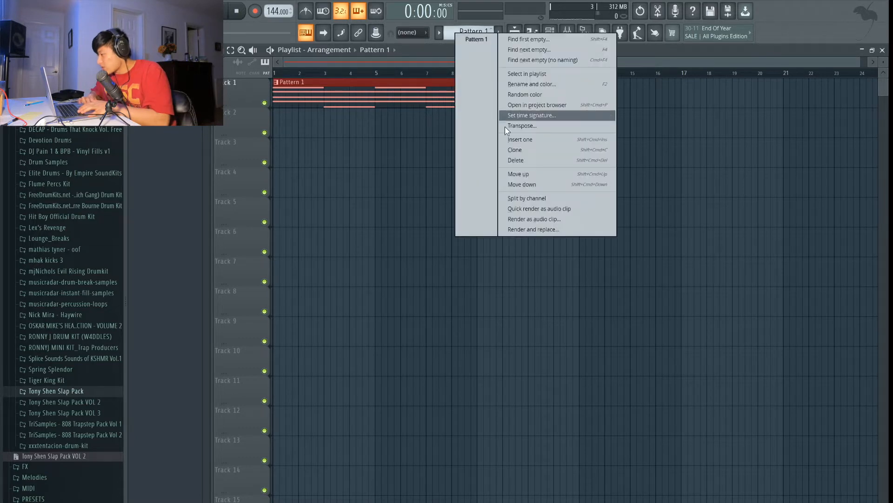
pyautogui.click(519, 219)
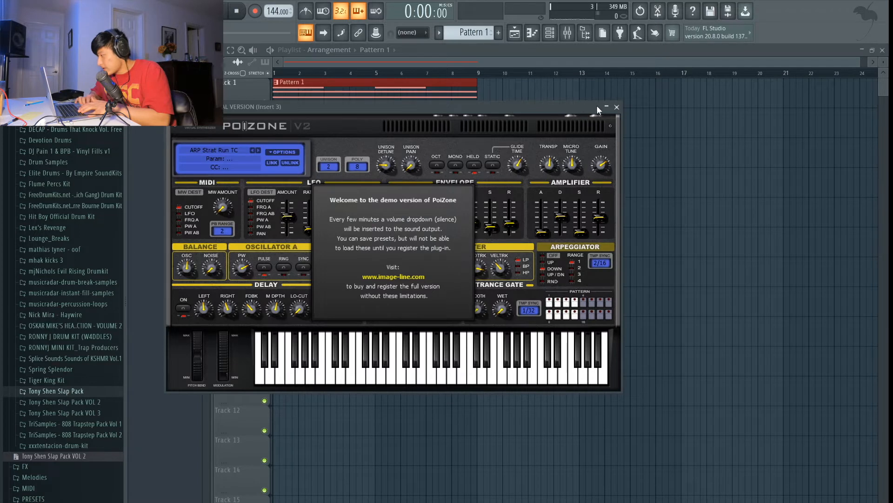
pyautogui.click(617, 108)
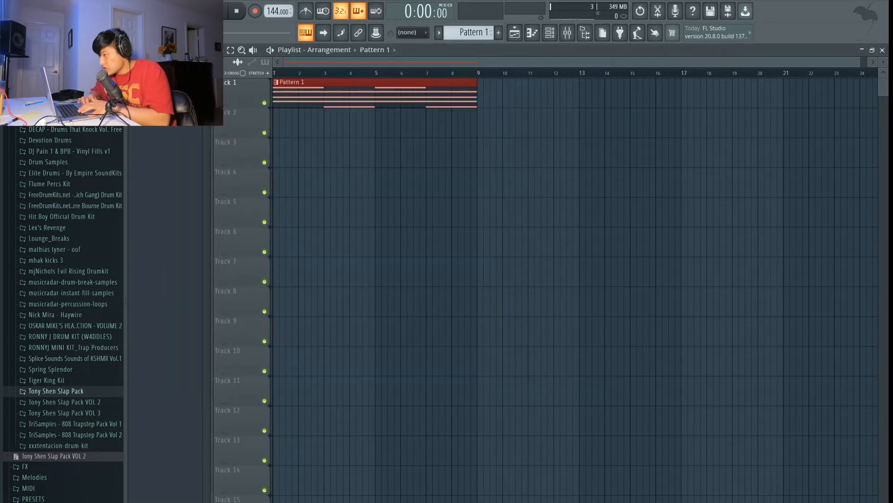
# Place the rendered Pattern 1 audio clip on track 2 at bar 1 and delete the pattern clip from track 1
pyautogui.click(329, 146)
pyautogui.moveTo(371, 146); pyautogui.dragTo(311, 109)
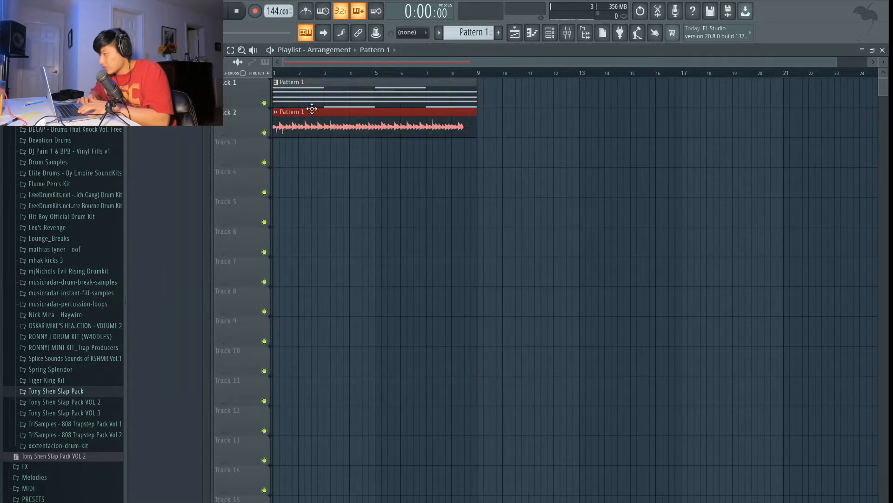
pyautogui.rightClick(311, 104)
# Play back the rendered audio clip and check its waveform towards bar 9
pyautogui.press('space')
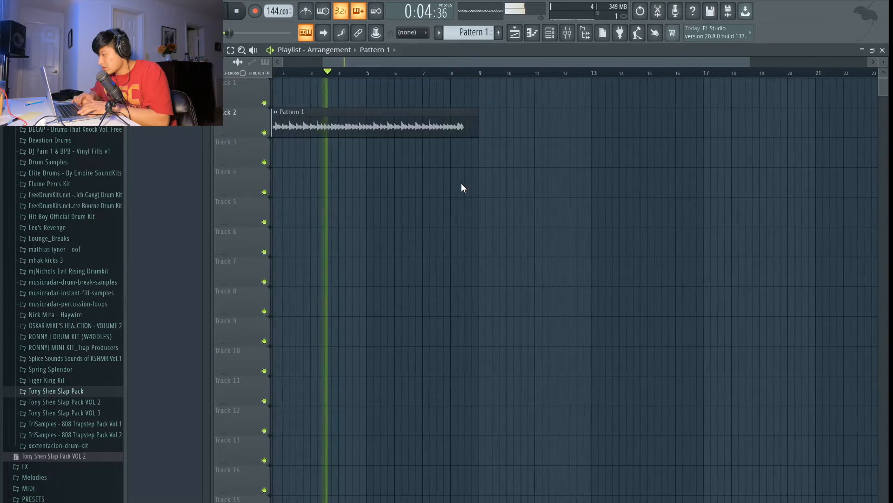
pyautogui.scroll(4, 359, 172)
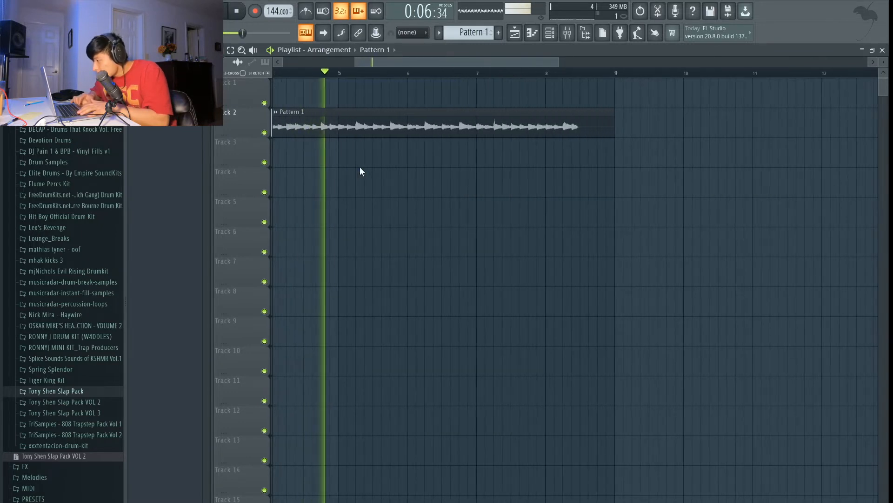
pyautogui.scroll(-1, 359, 171)
pyautogui.press('space')
pyautogui.click(502, 73)
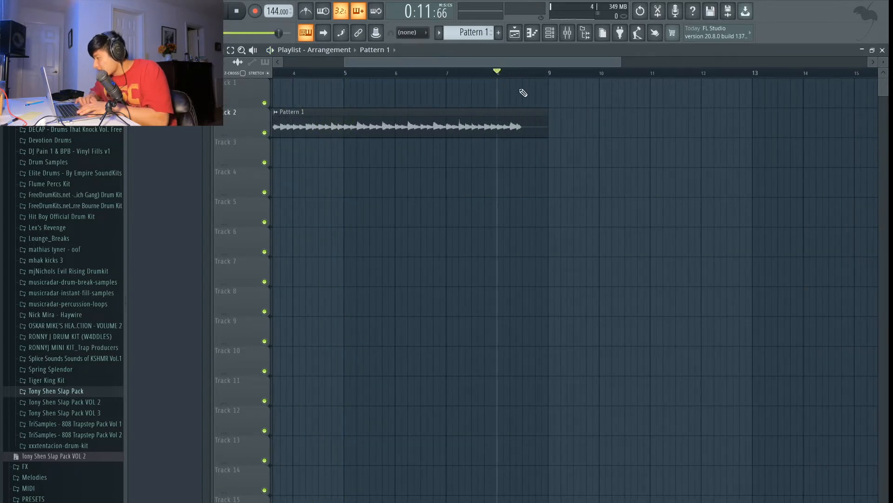
# Cut the audio clip on track 2 at bar 5 and delete the part after the cut
pyautogui.click(345, 73)
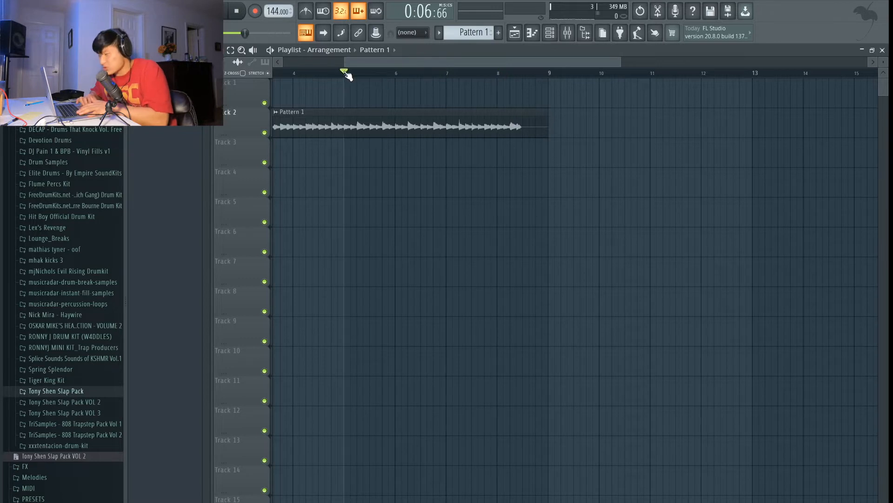
pyautogui.scroll(2, 305, 145)
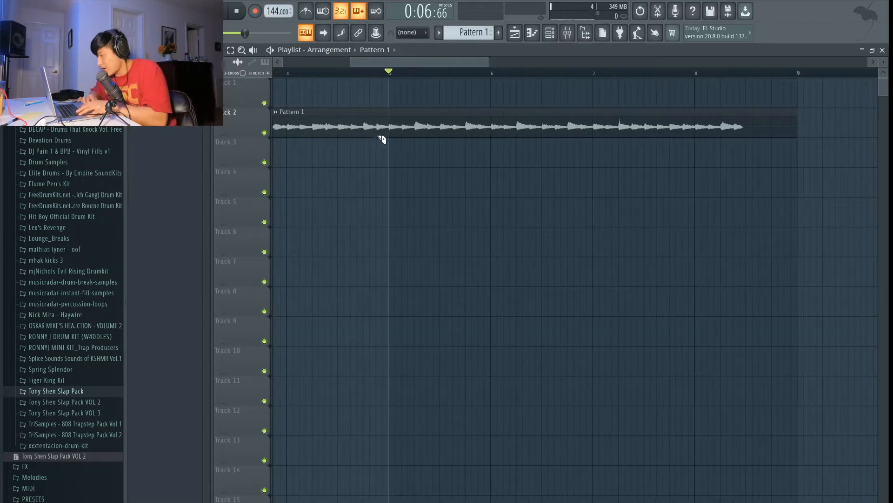
pyautogui.click(416, 130)
pyautogui.press('Delete')
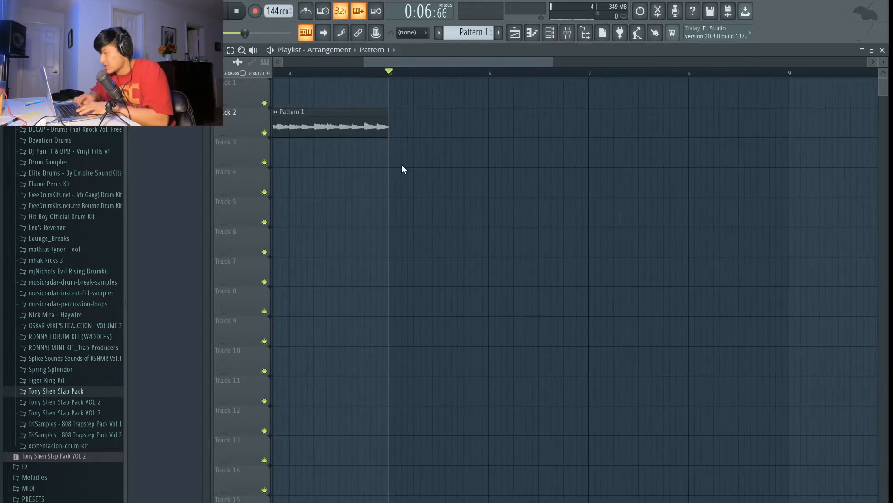
# Duplicate the four-bar audio clip to start at bar 5 and play back across the join
pyautogui.scroll(-4, 401, 164)
pyautogui.hotkey('ctrl', 'a')
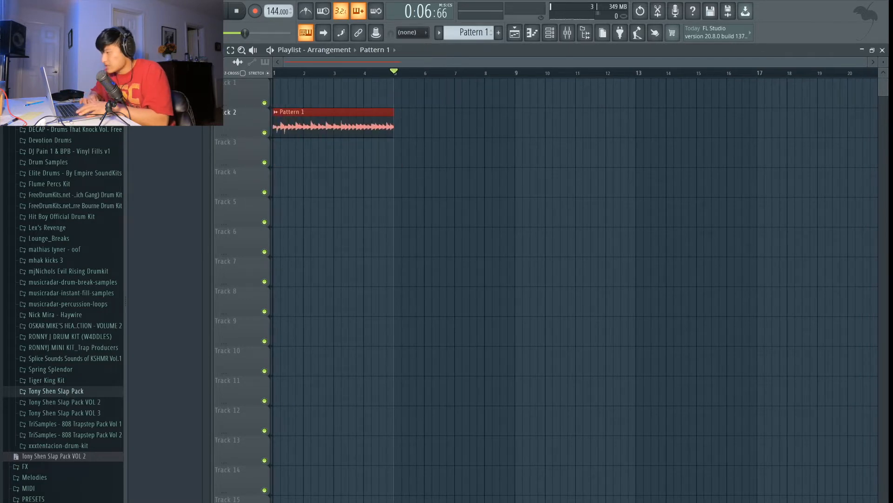
pyautogui.moveTo(304, 123); pyautogui.dragTo(426, 139)
pyautogui.press('space')
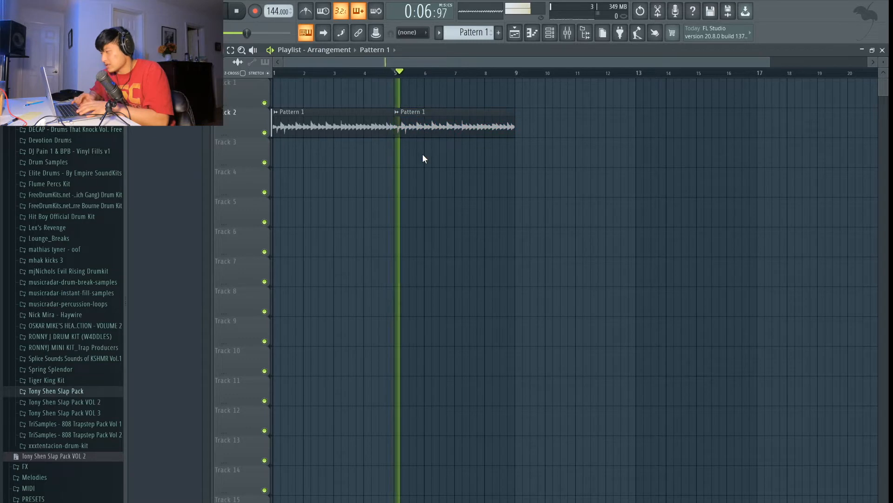
pyautogui.scroll(-1, 422, 156)
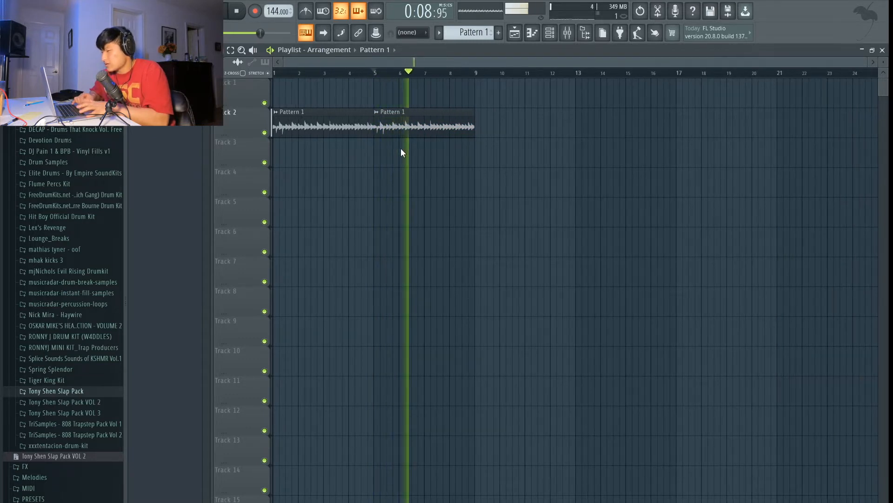
pyautogui.press('space')
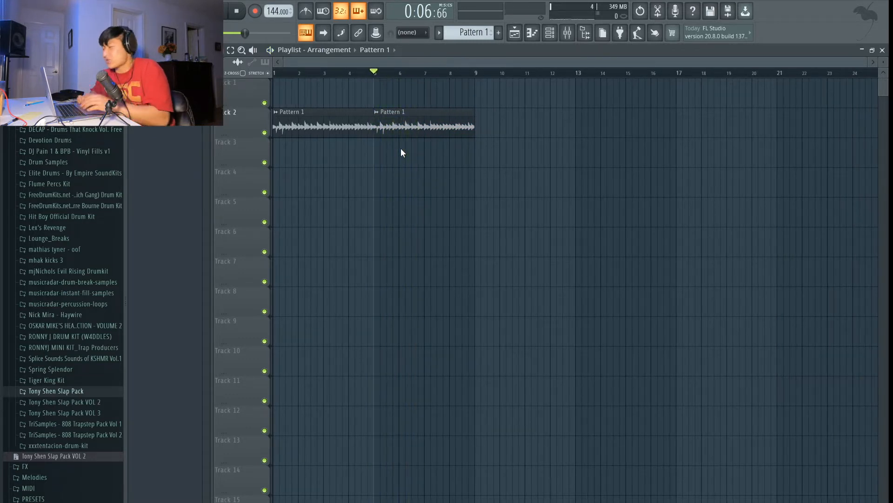
# Move both Pattern 1 audio clips up from track 2 to track 1
pyautogui.moveTo(466, 156); pyautogui.dragTo(242, 122)
pyautogui.hotkey('shift', 'Up')
pyautogui.keyDown('ctrl'); pyautogui.click(537, 84); pyautogui.keyUp('ctrl')
# Show all channels in the channel rack and replace the empty channel below the first PoiZone with a new PoiZone instance
pyautogui.click(551, 31)
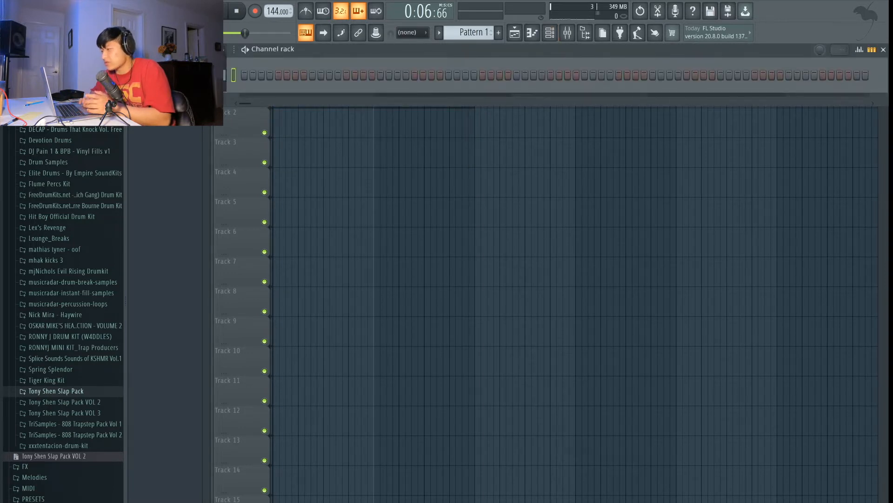
pyautogui.click(205, 61)
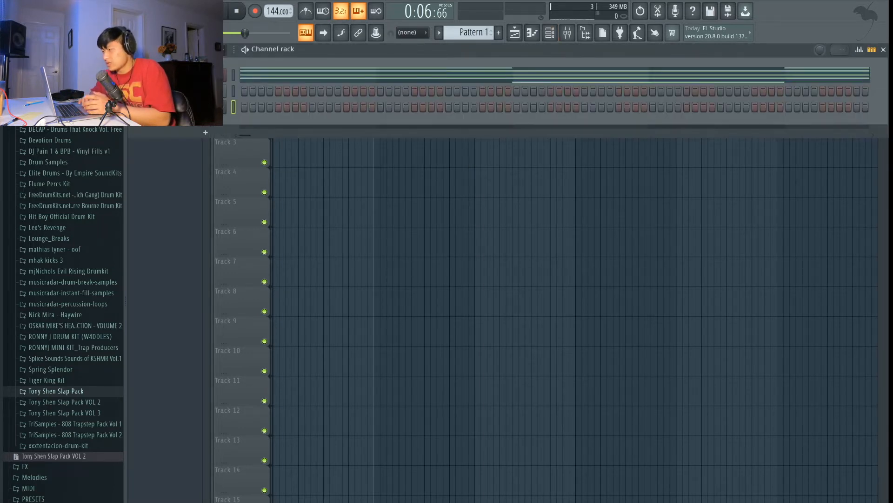
pyautogui.rightClick(205, 76)
pyautogui.click(205, 75)
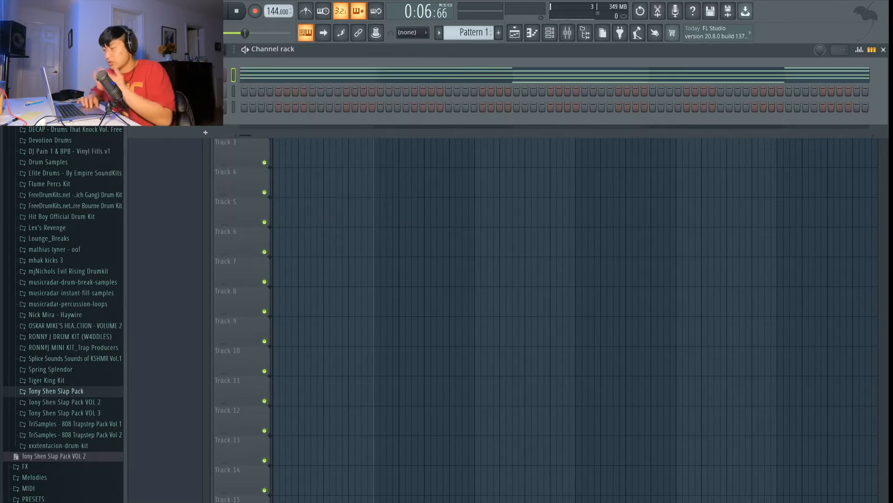
pyautogui.rightClick(228, 85)
pyautogui.moveTo(262, 183)
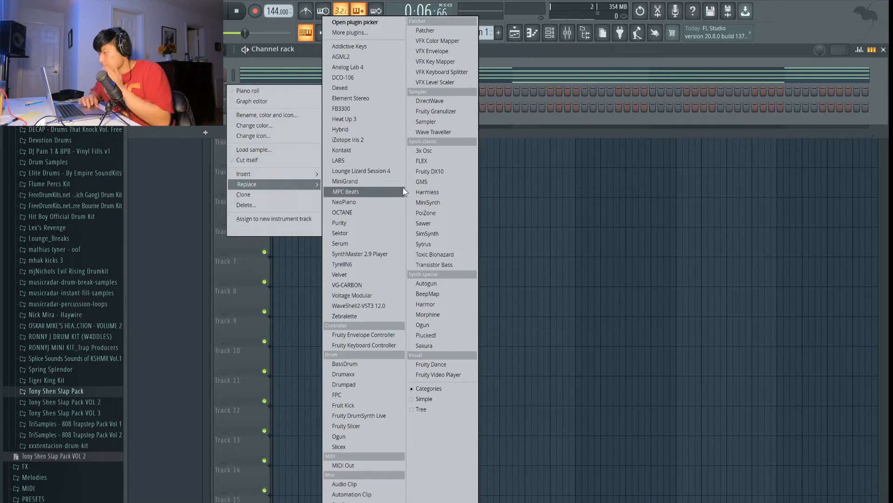
pyautogui.click(427, 213)
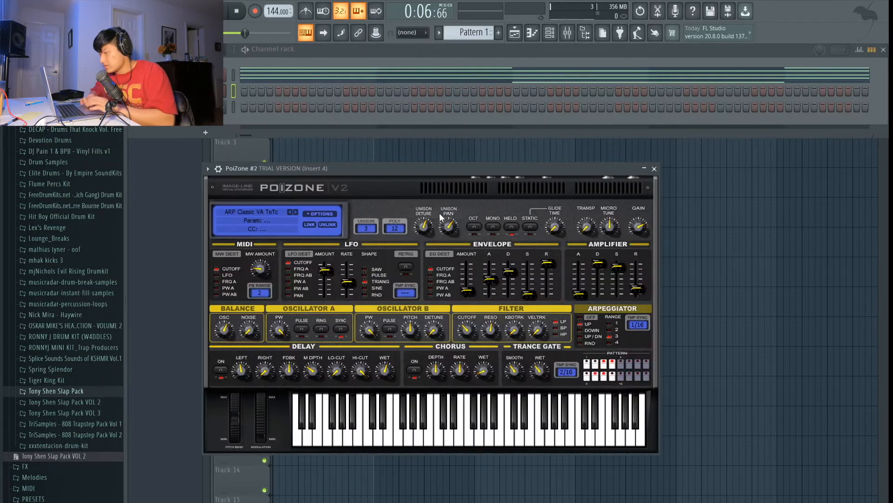
# Open the new PoiZone's preset library and load KBD Dizzy Speakers from the Xenos Soundworks bank
pyautogui.click(270, 213)
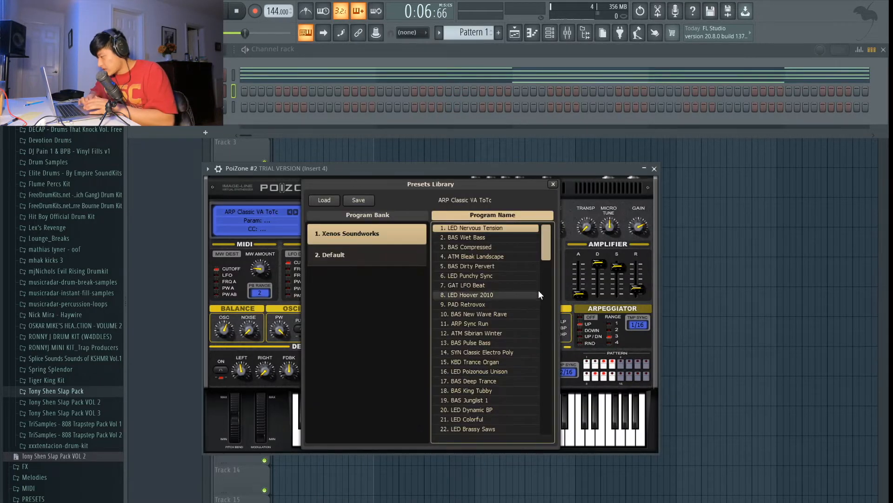
pyautogui.scroll(-5, 495, 322)
pyautogui.scroll(-3, 489, 342)
pyautogui.scroll(-3, 475, 393)
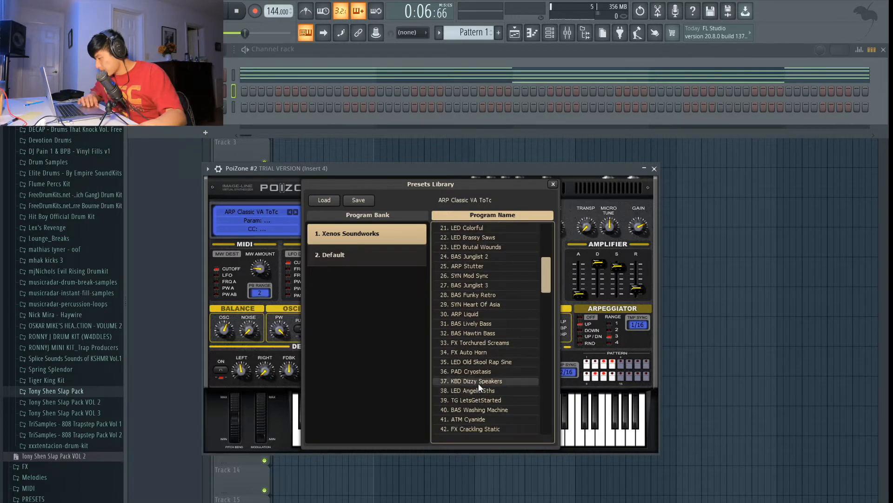
pyautogui.click(479, 382)
# Browse further through the Xenos Soundworks presets and load KBD Vintage Keys
pyautogui.scroll(-3, 478, 383)
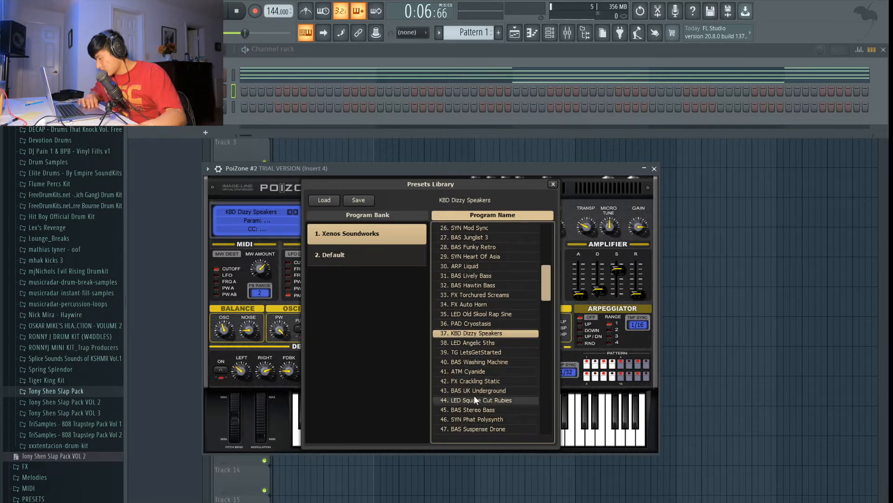
pyautogui.scroll(15, 462, 317)
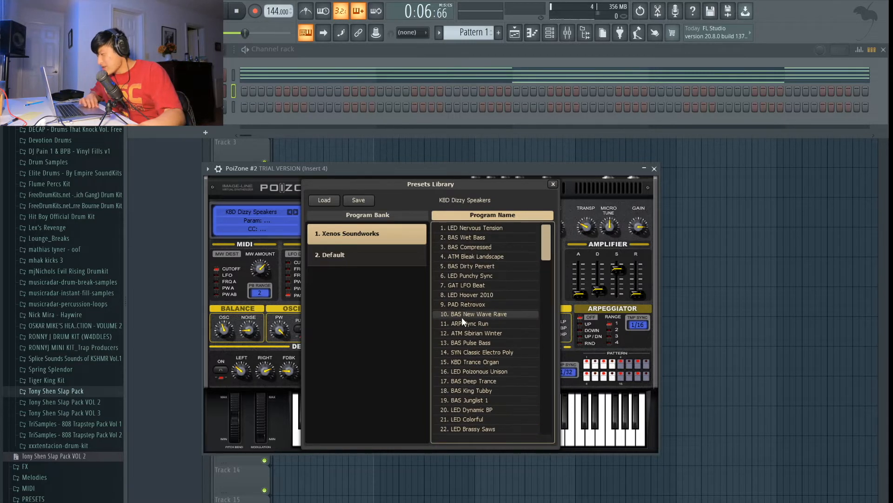
pyautogui.scroll(-10, 461, 317)
pyautogui.scroll(10, 461, 317)
pyautogui.scroll(-12, 462, 317)
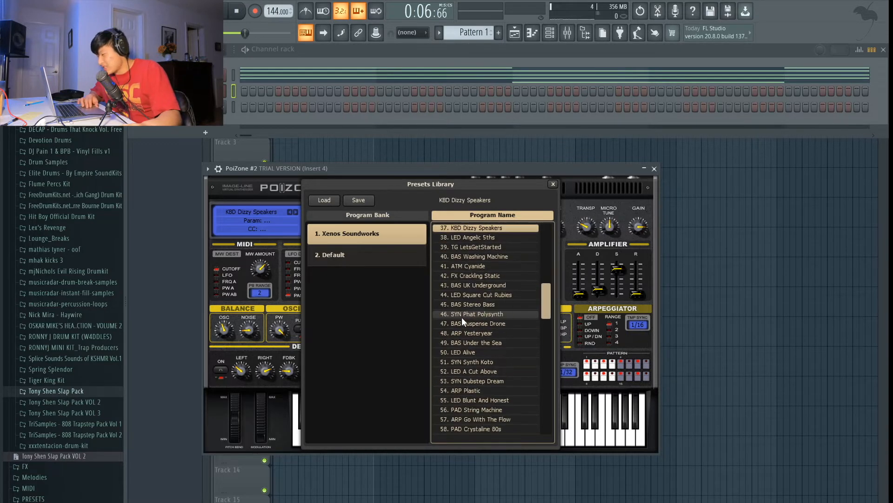
pyautogui.scroll(2, 457, 296)
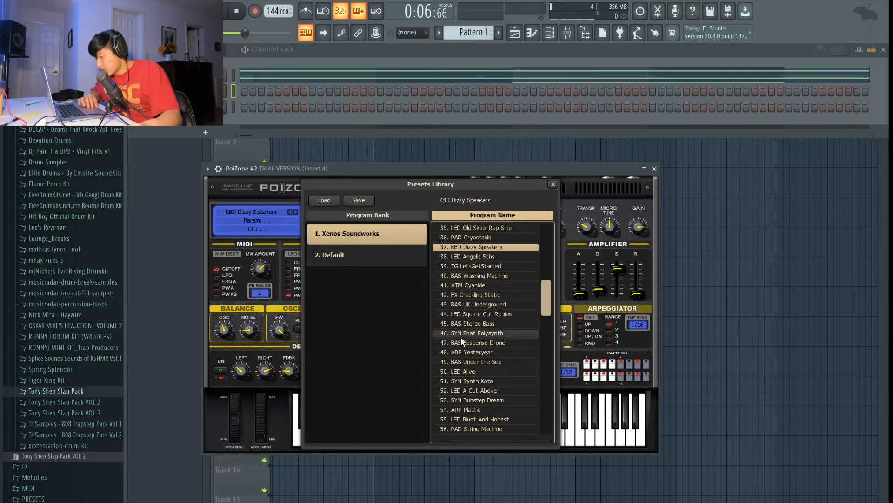
pyautogui.scroll(-1, 460, 337)
pyautogui.scroll(-1, 456, 390)
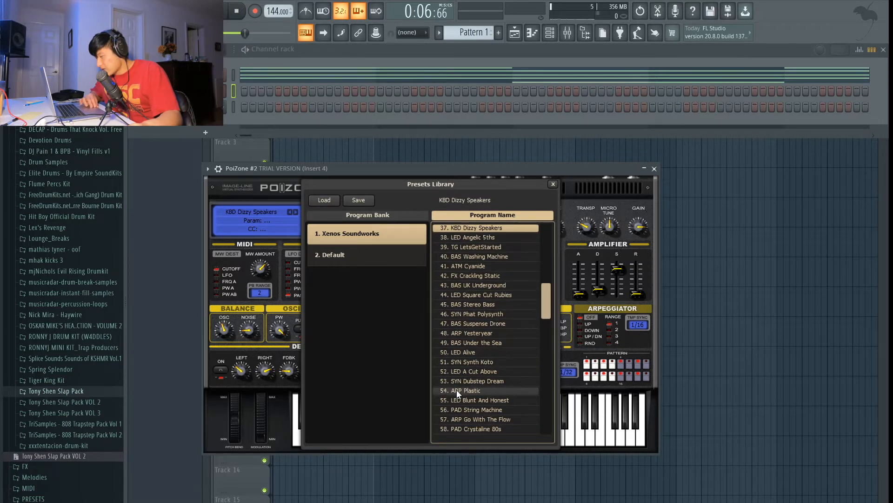
pyautogui.scroll(6, 456, 390)
pyautogui.scroll(-20, 453, 373)
pyautogui.click(456, 399)
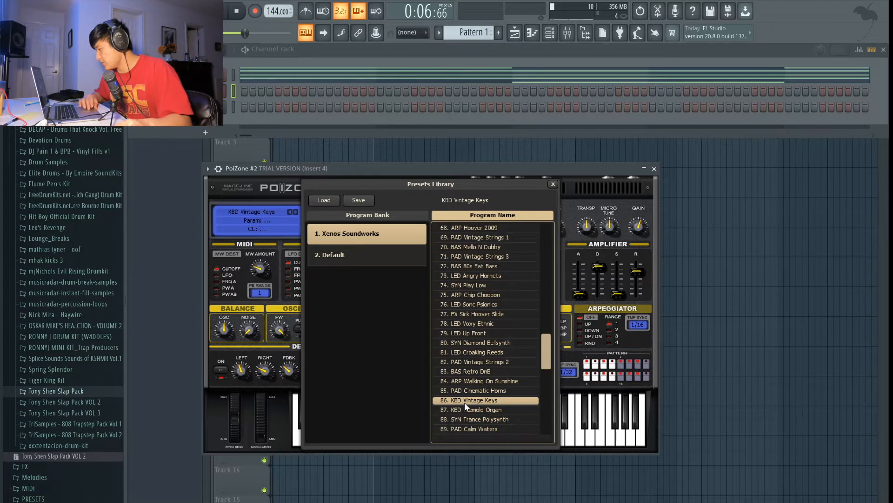
# Close the preset library and plugin, paste the first PoiZone's chord notes into PoiZone #2 and show them in the piano roll
pyautogui.click(554, 184)
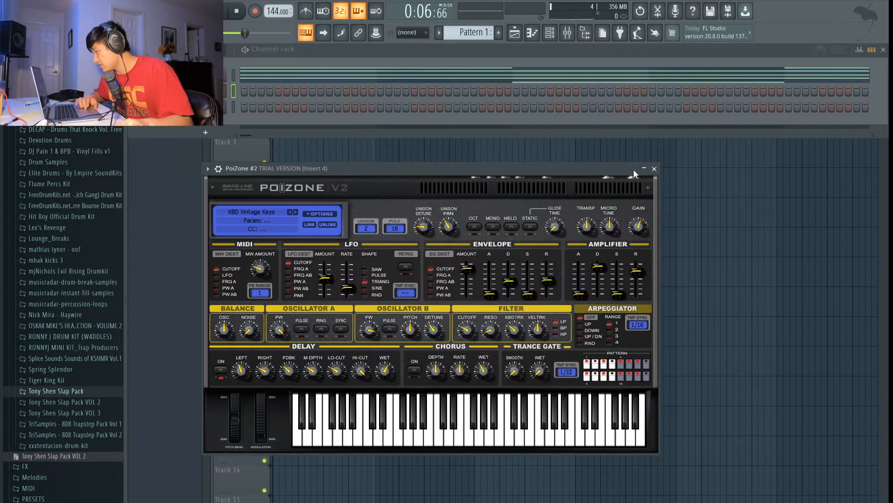
pyautogui.click(654, 168)
pyautogui.click(234, 75)
pyautogui.click(233, 91)
pyautogui.hotkey('ctrl', 'v')
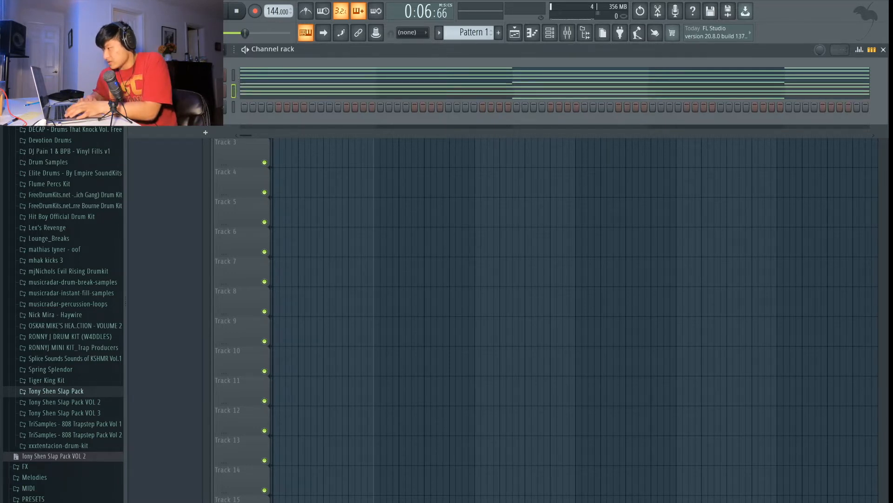
pyautogui.click(309, 91)
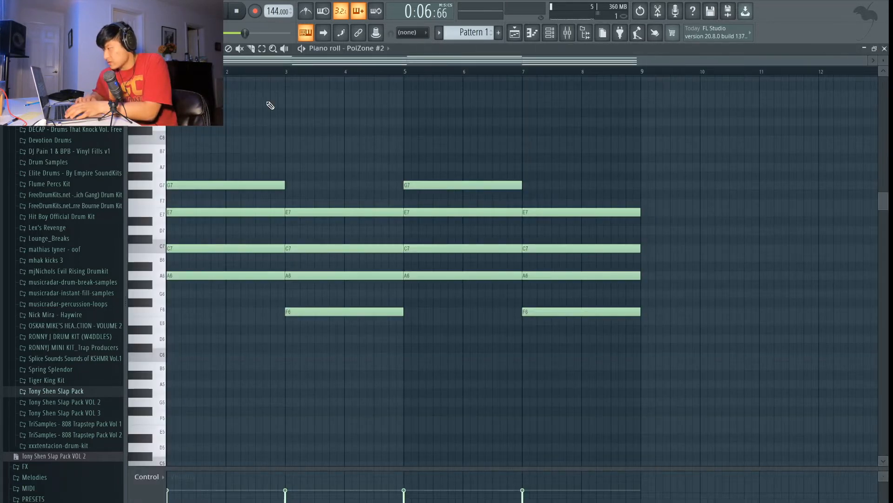
# Place the Pattern 1 clip at the start of track 2 in the playlist and play the arrangement
pyautogui.click(515, 33)
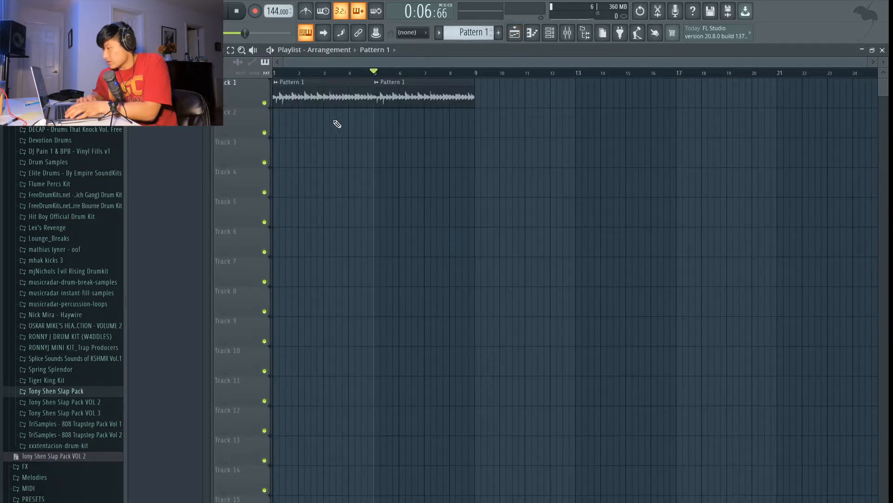
pyautogui.click(283, 76)
pyautogui.press('space')
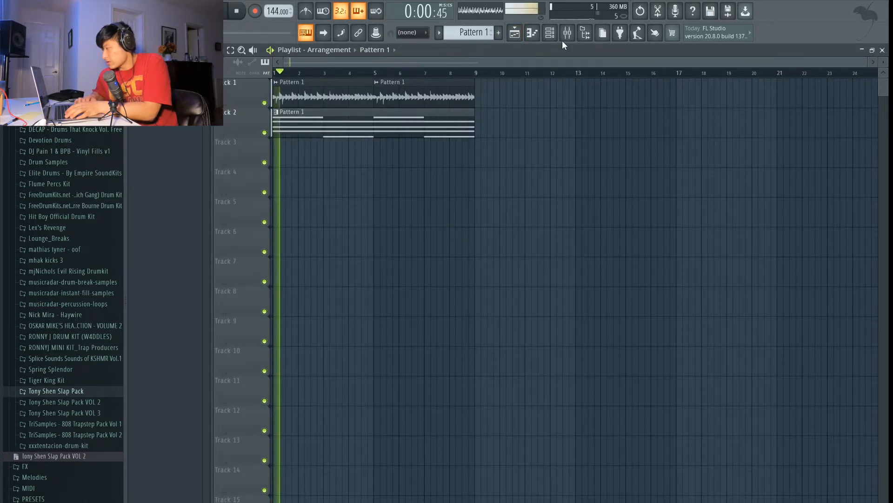
# Transpose all PoiZone #2 chord notes down one octave in the piano roll and preview them
pyautogui.click(549, 32)
pyautogui.click(375, 96)
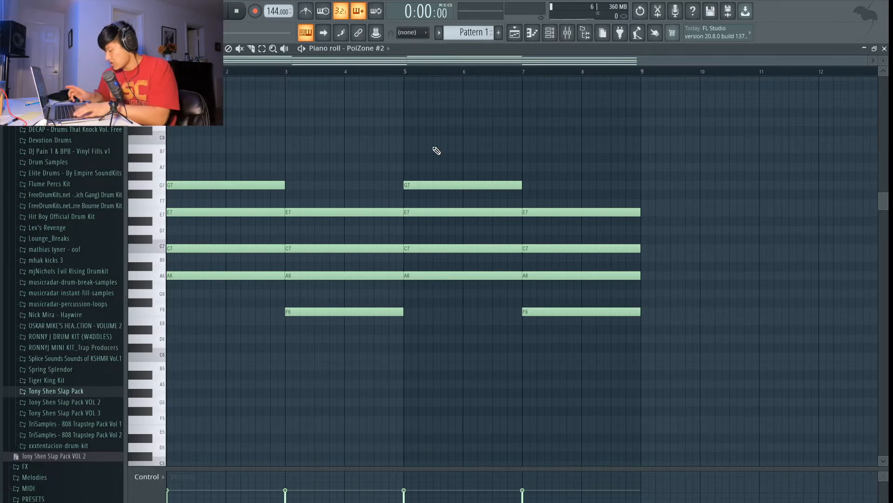
pyautogui.hotkey('ctrl', 'Down')
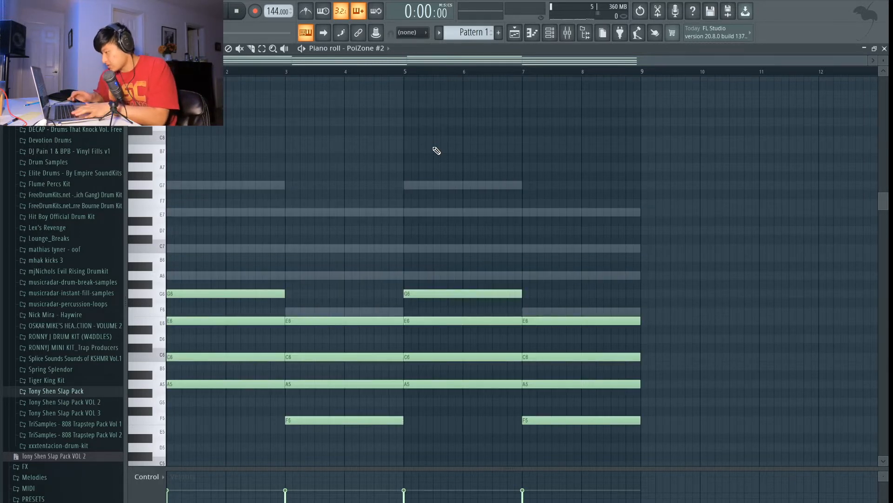
pyautogui.press('space')
pyautogui.press('space')
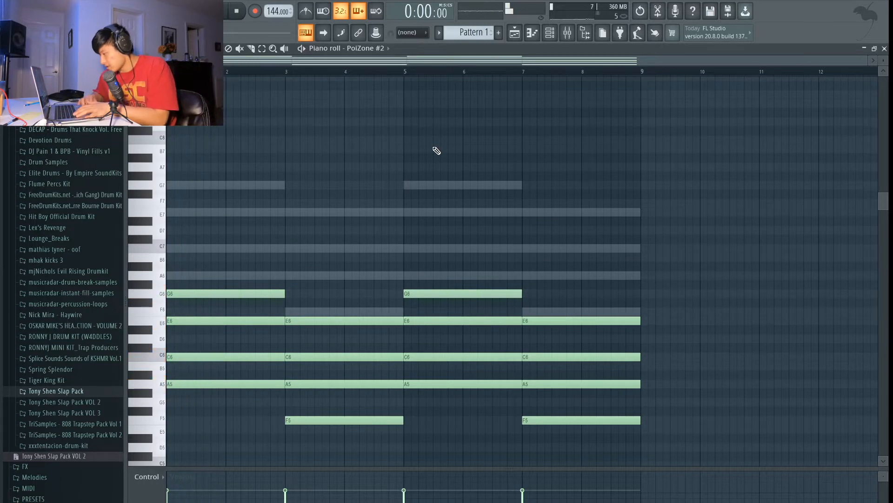
# Select all PoiZone #2 notes, set the piano roll snap to Beat and chop the chords into one-beat notes
pyautogui.moveTo(625, 445); pyautogui.dragTo(166, 243)
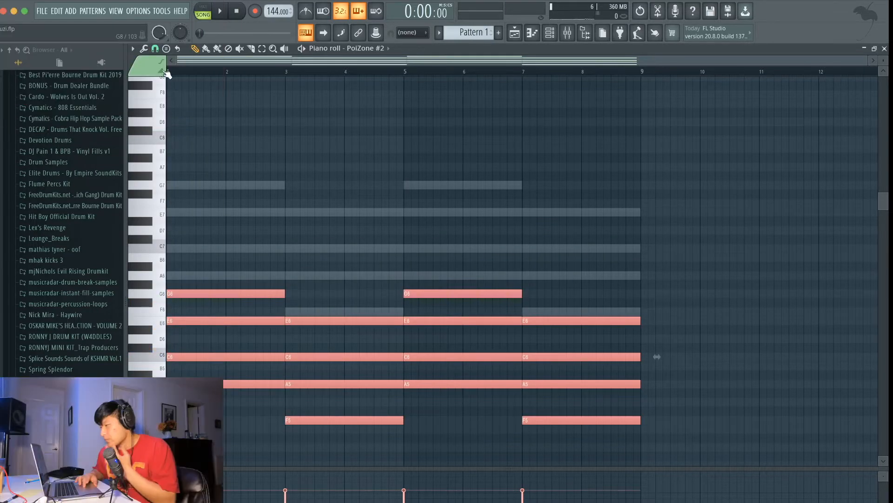
pyautogui.click(153, 49)
pyautogui.press('Escape')
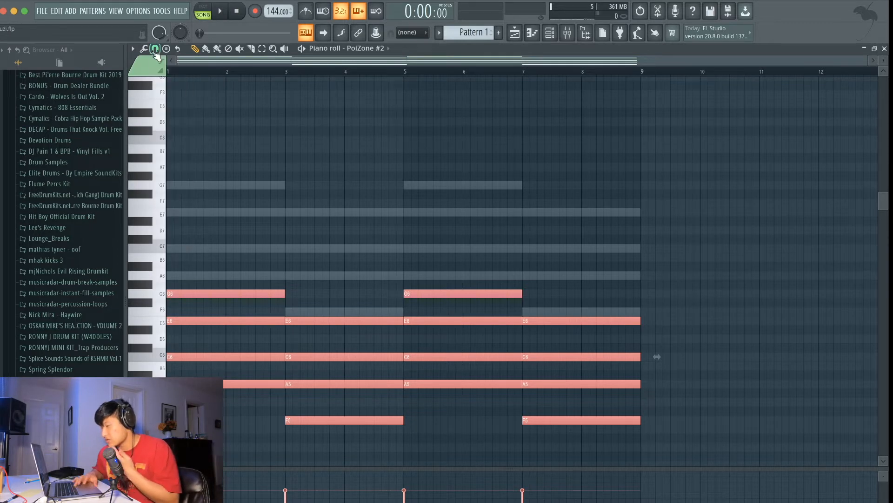
pyautogui.press('space')
pyautogui.press('space')
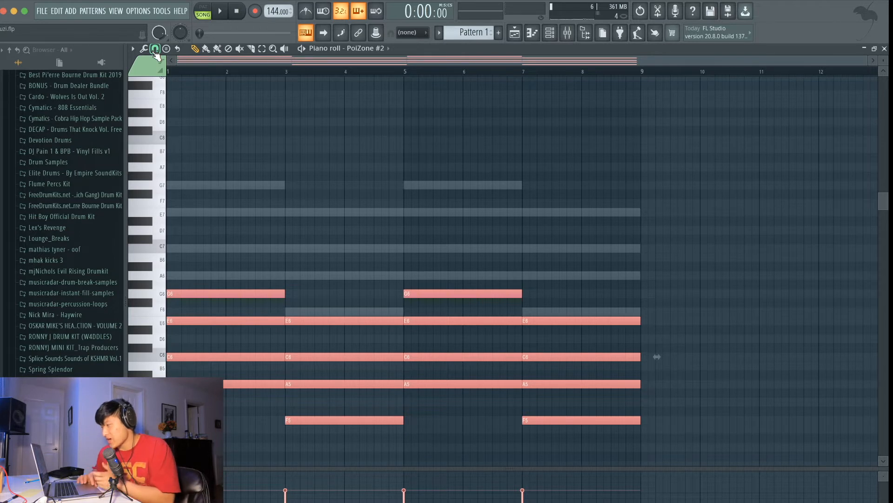
pyautogui.click(153, 50)
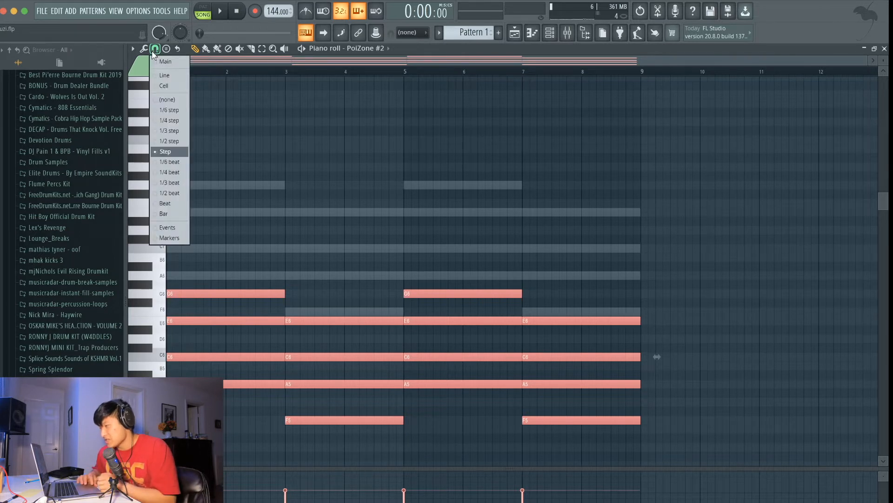
pyautogui.click(172, 202)
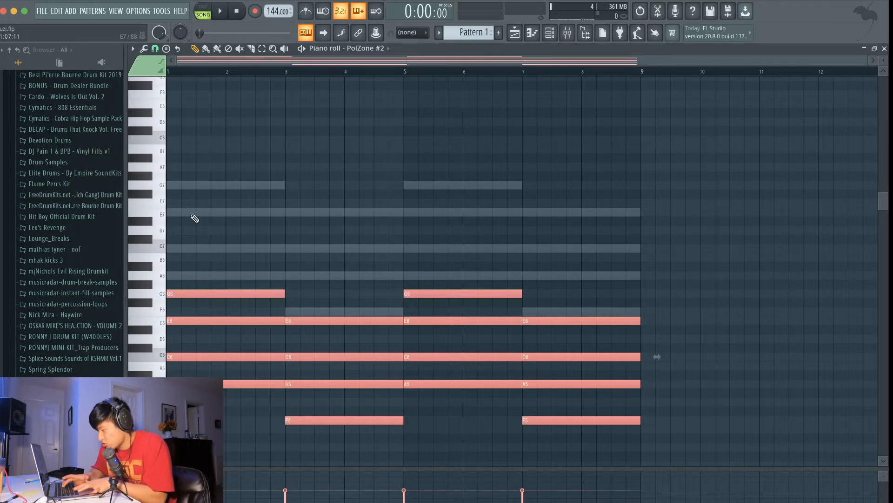
pyautogui.press('space')
pyautogui.hotkey('alt', 'u')
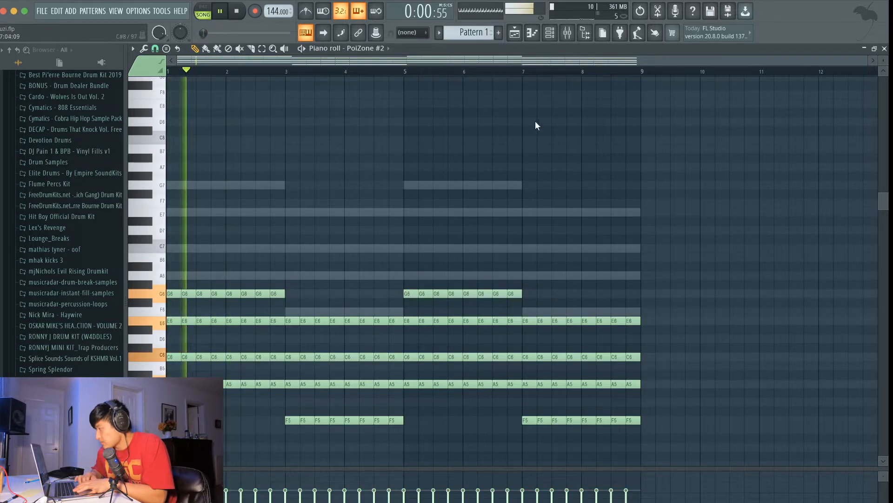
# Check the PoiZone #2 plugin, dismiss its demo notice and listen to the chopped chords over the arpeggio loop
pyautogui.click(550, 31)
pyautogui.press('space')
pyautogui.click(205, 91)
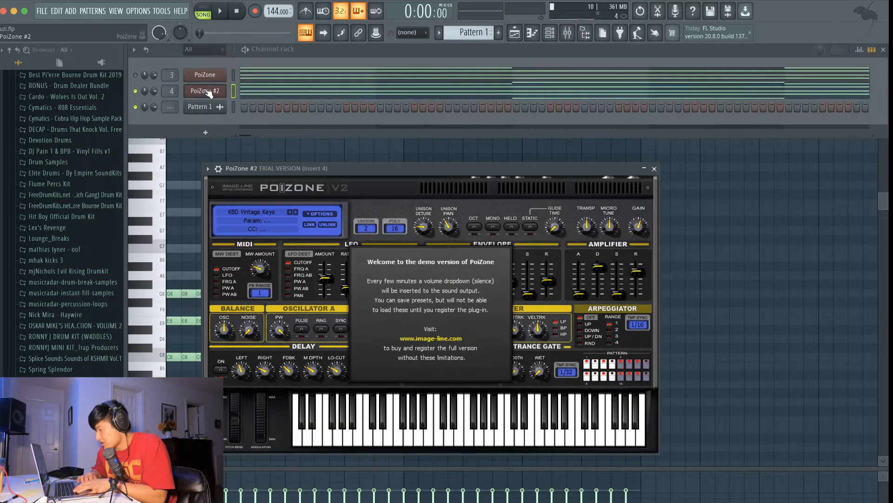
pyautogui.click(406, 285)
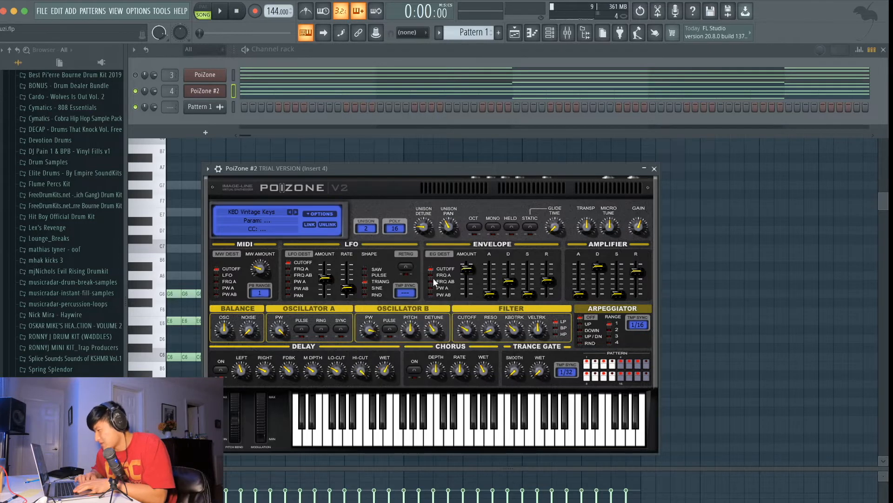
pyautogui.click(655, 169)
pyautogui.press('space')
pyautogui.rightClick(445, 201)
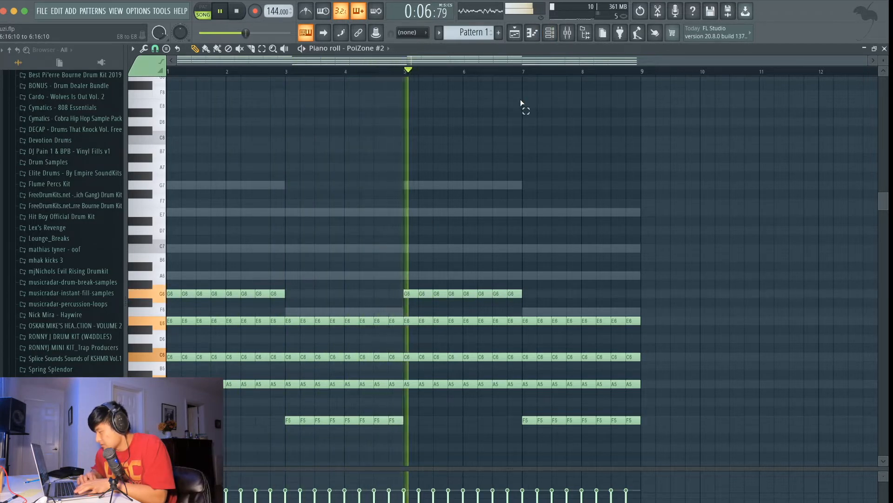
pyautogui.press('space')
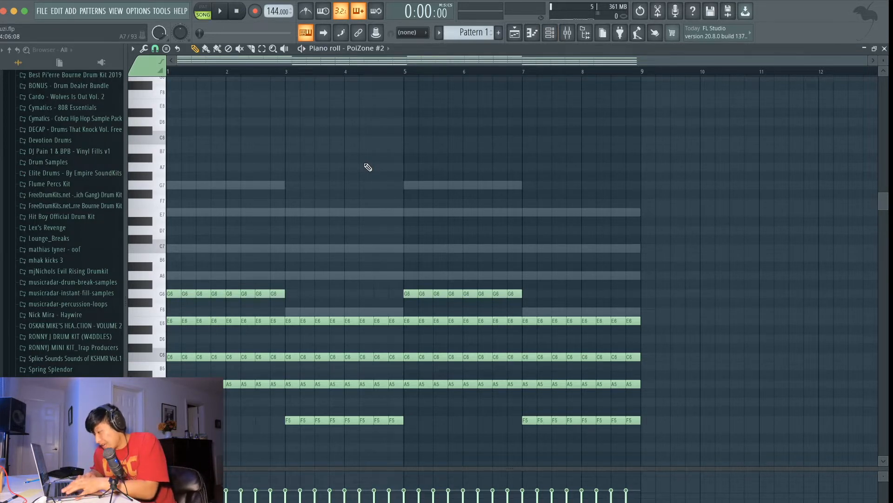
# Strum the chopped chords with the strumizer's start time strength raised slightly to 0:02, and preview them
pyautogui.hotkey('alt', 's')
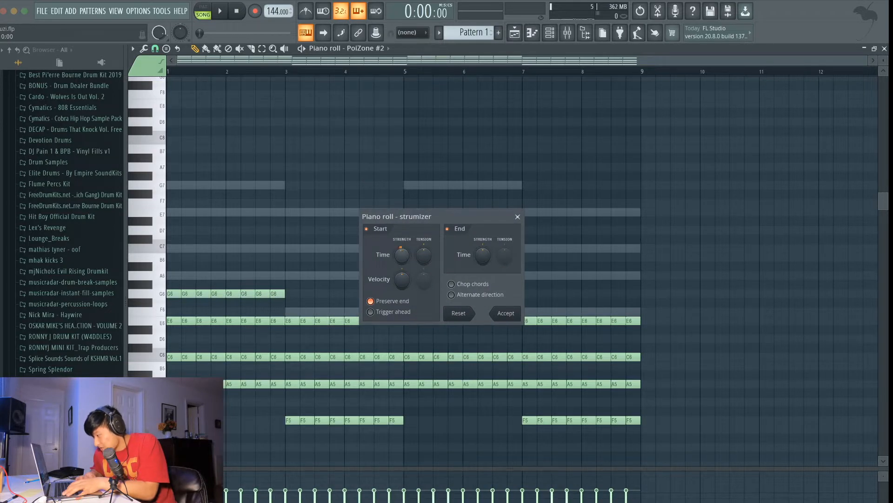
pyautogui.moveTo(402, 254); pyautogui.dragTo(402, 247)
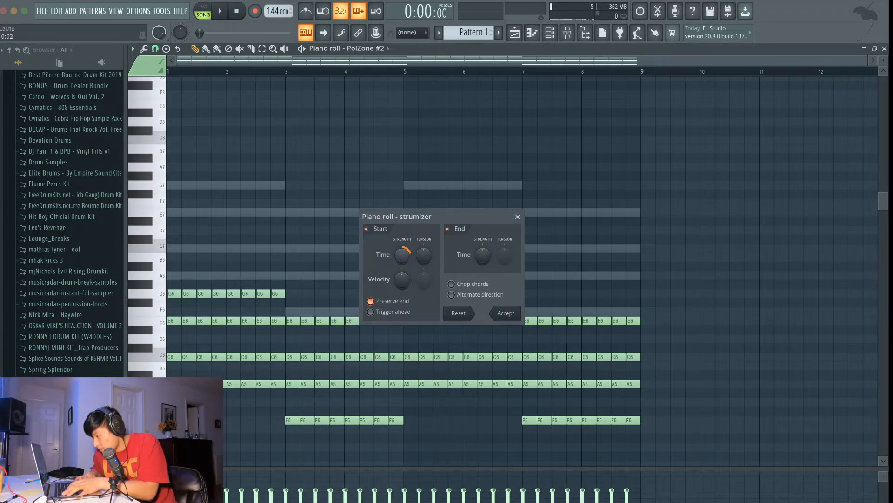
pyautogui.click(506, 312)
pyautogui.press('space')
pyautogui.press('space')
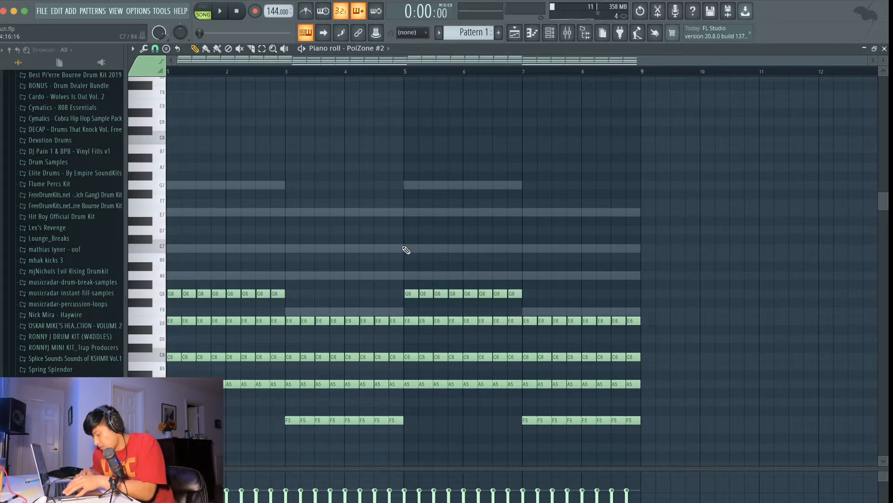
# Randomize the velocity levels of the PoiZone #2 notes slightly and play the result
pyautogui.hotkey('alt', 'r')
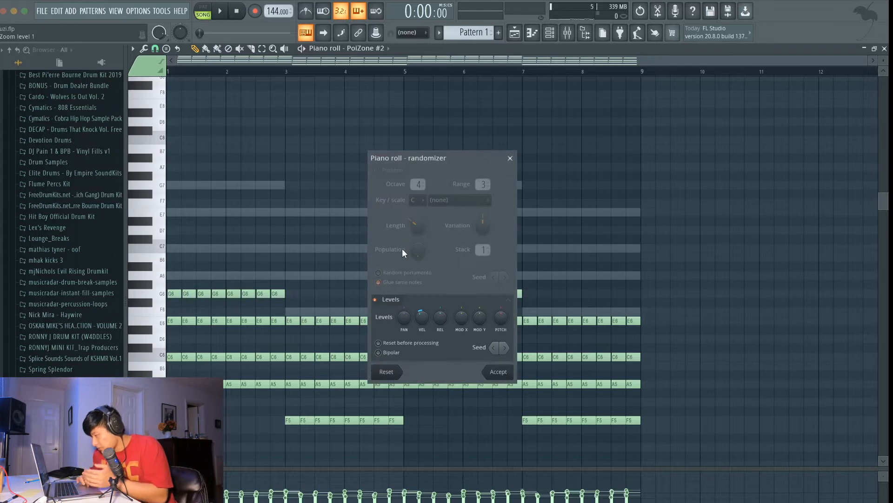
pyautogui.moveTo(421, 319)
pyautogui.mouseDown()
pyautogui.moveTo(420, 308)
pyautogui.moveTo(420, 319)
pyautogui.mouseUp()
pyautogui.click(495, 372)
pyautogui.press('space')
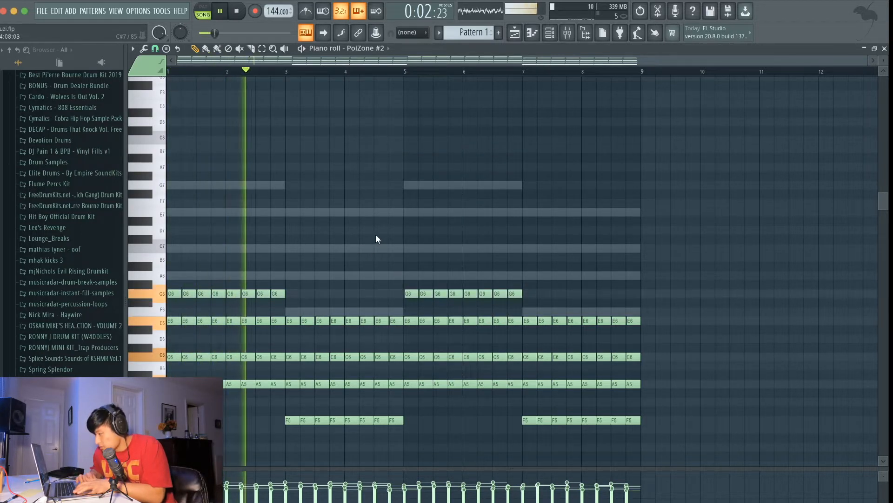
pyautogui.press('space')
# Render Pattern 1 as a 16-bit stereo WAV audio clip with the tail set to Leave remainder
pyautogui.click(551, 35)
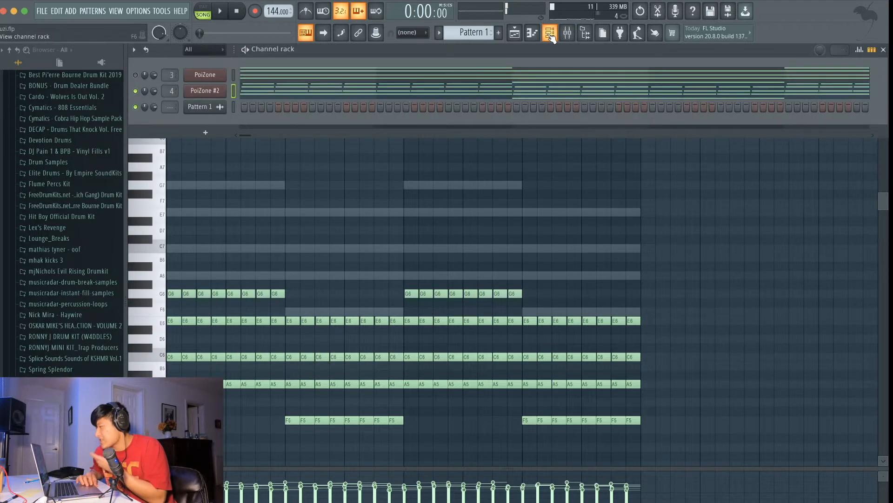
pyautogui.click(515, 31)
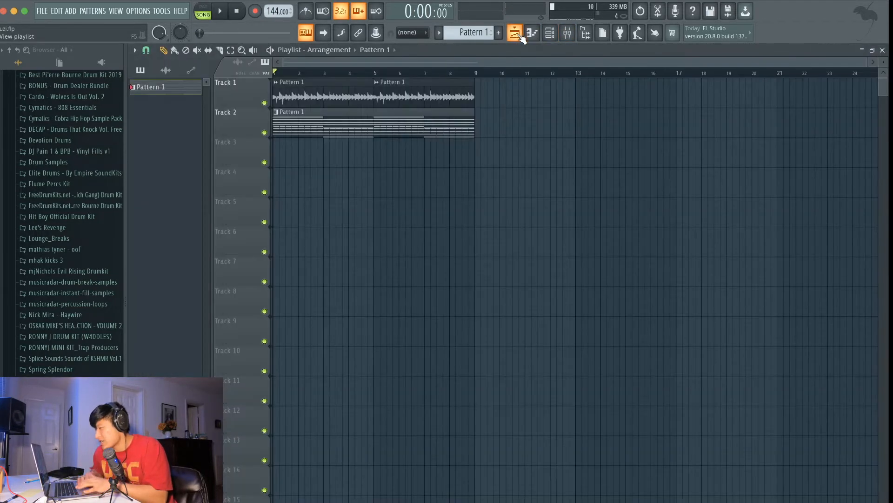
pyautogui.click(461, 32)
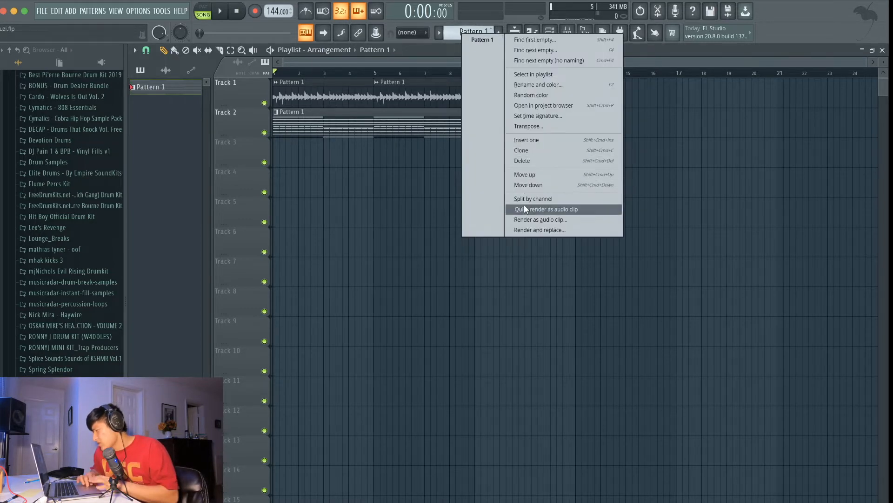
pyautogui.click(535, 219)
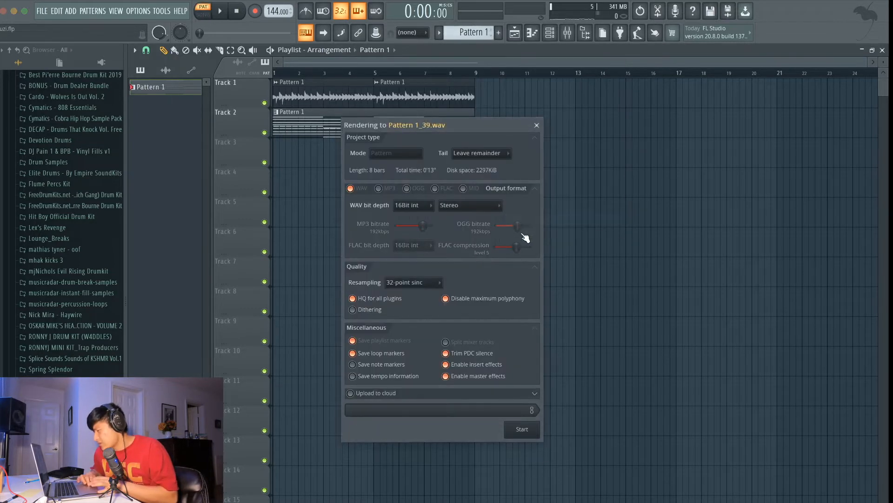
pyautogui.click(519, 431)
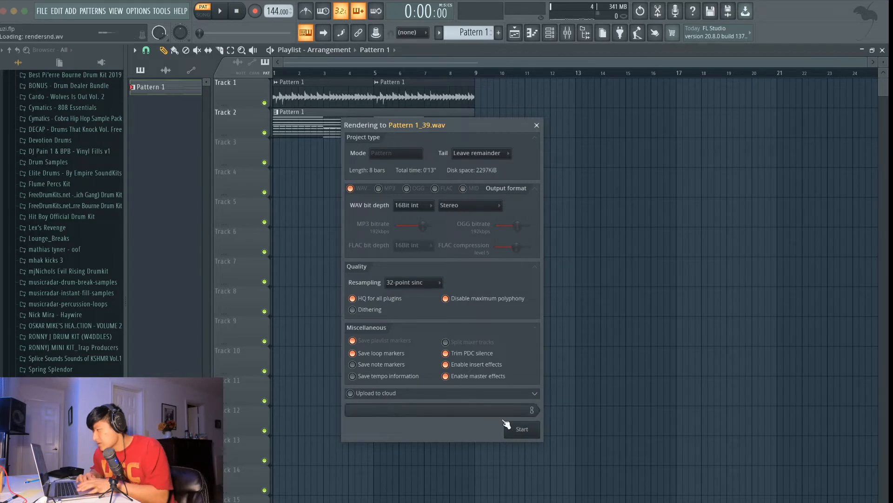
# Replace the Pattern 1 clip on track 2 with the rendered Pattern 1 #2 audio clip, starting at bar 1
pyautogui.click(166, 70)
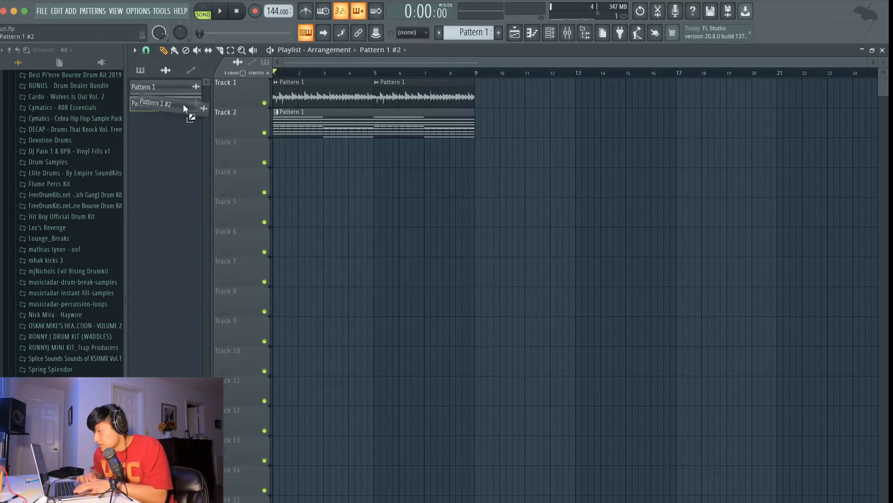
pyautogui.moveTo(183, 103); pyautogui.dragTo(333, 116)
pyautogui.rightClick(349, 134)
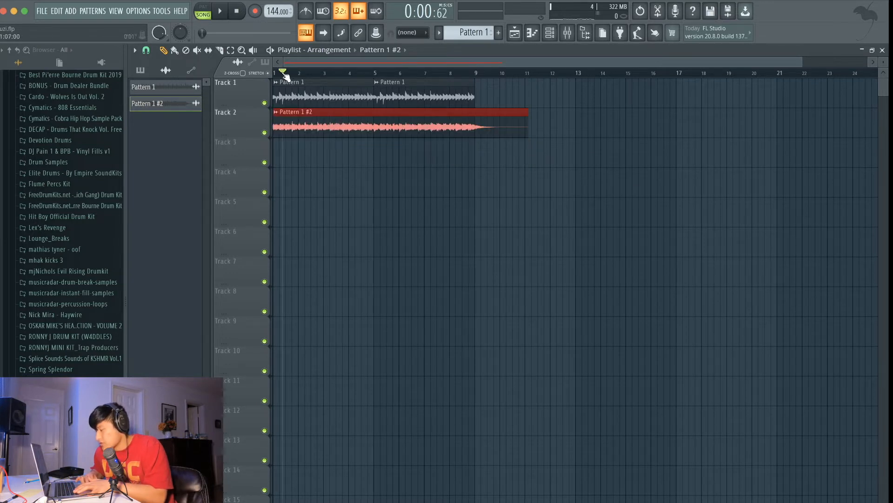
# Play both audio clips and select the first eight bars of the playlist as the loop range
pyautogui.press('space')
pyautogui.click(334, 177)
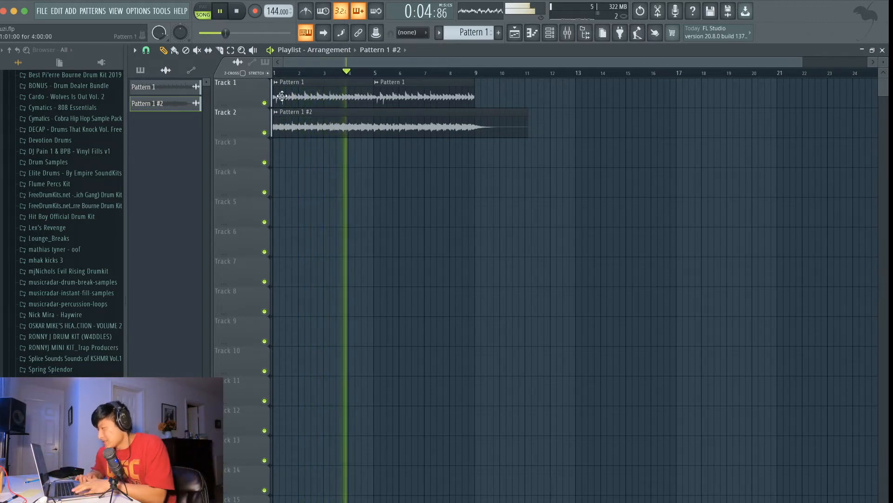
pyautogui.moveTo(277, 74); pyautogui.dragTo(475, 102)
pyautogui.press('space')
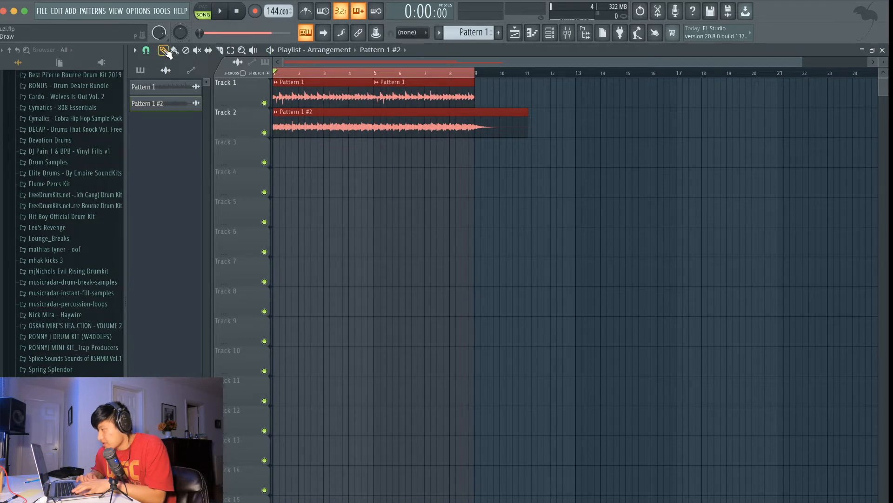
pyautogui.press('space')
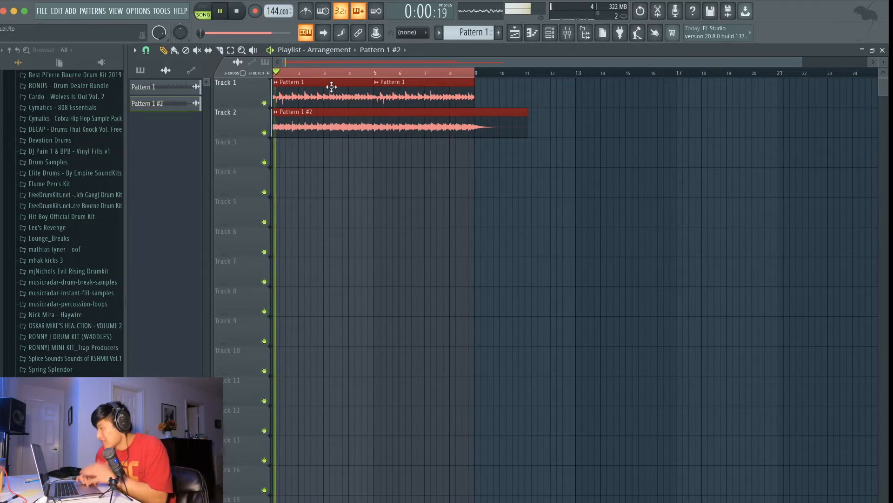
# Show all channels in the channel rack instead of only the audio clips
pyautogui.click(554, 33)
pyautogui.click(203, 49)
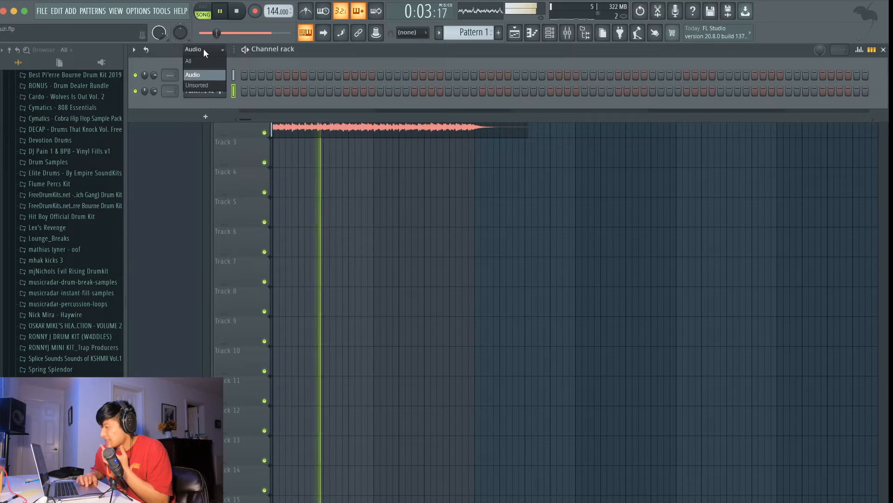
pyautogui.click(203, 61)
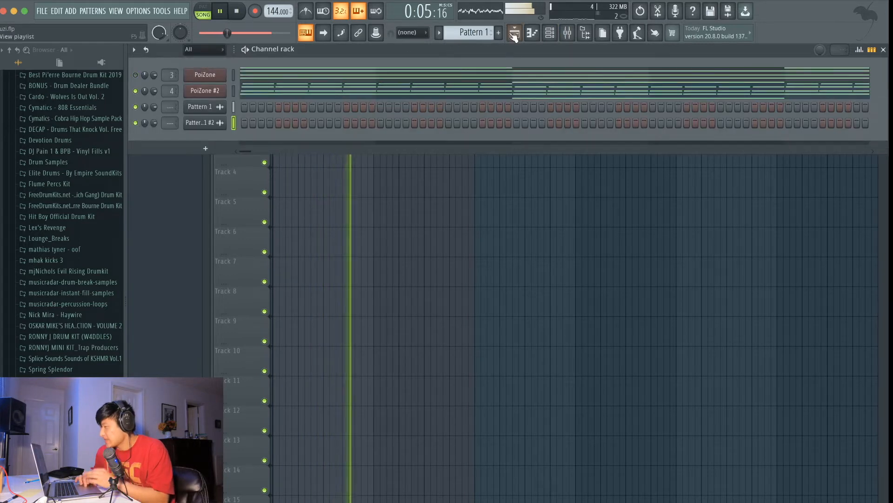
# Mute the PoiZone #2 channel and link the two audio clip channels to mixer tracks starting at Insert 1
pyautogui.click(514, 34)
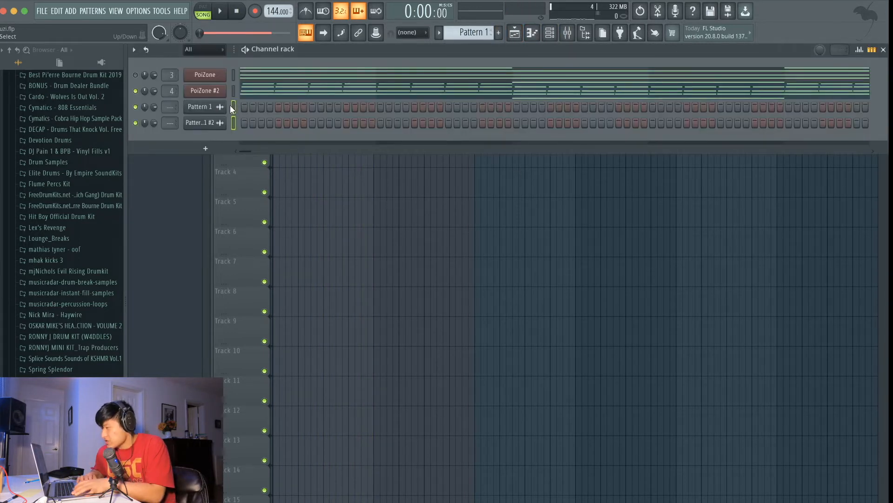
pyautogui.click(135, 91)
pyautogui.click(568, 33)
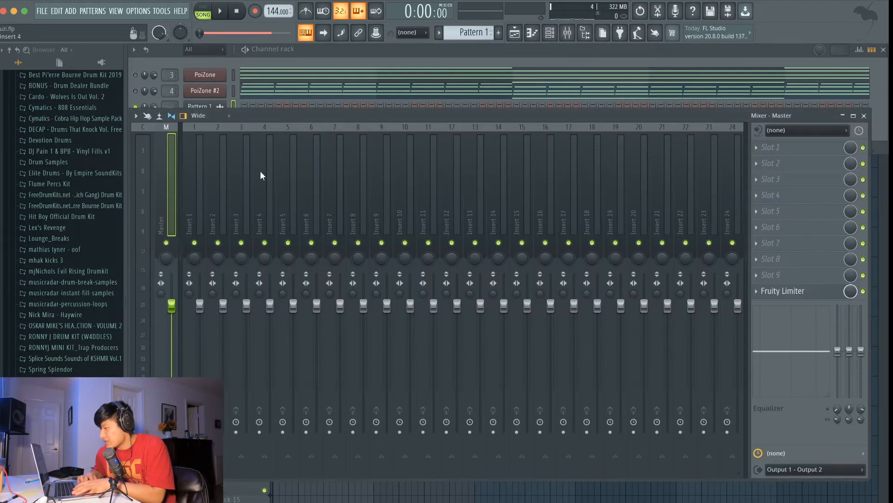
pyautogui.click(193, 182)
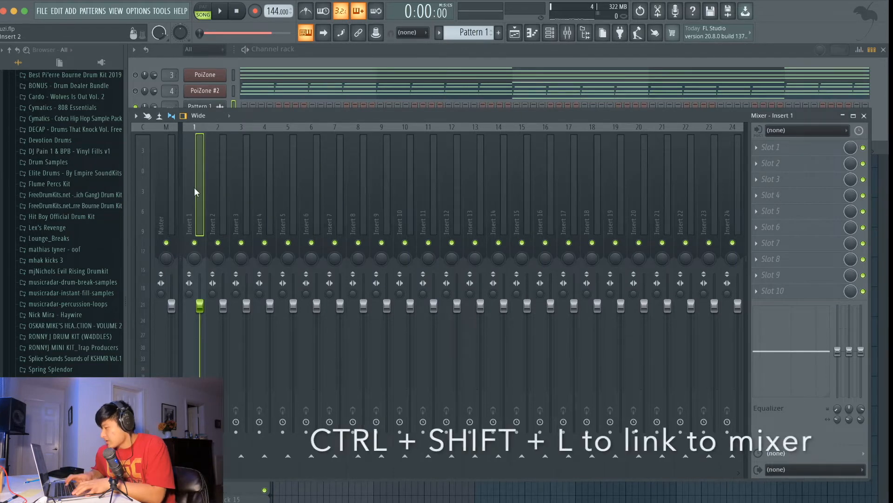
pyautogui.hotkey('ctrl', 'shift', 'l')
# Solo the Pattern 1 mixer track and lower the Pattern 1 clip's channel volume to 63% while listening
pyautogui.rightClick(194, 249)
pyautogui.press('space')
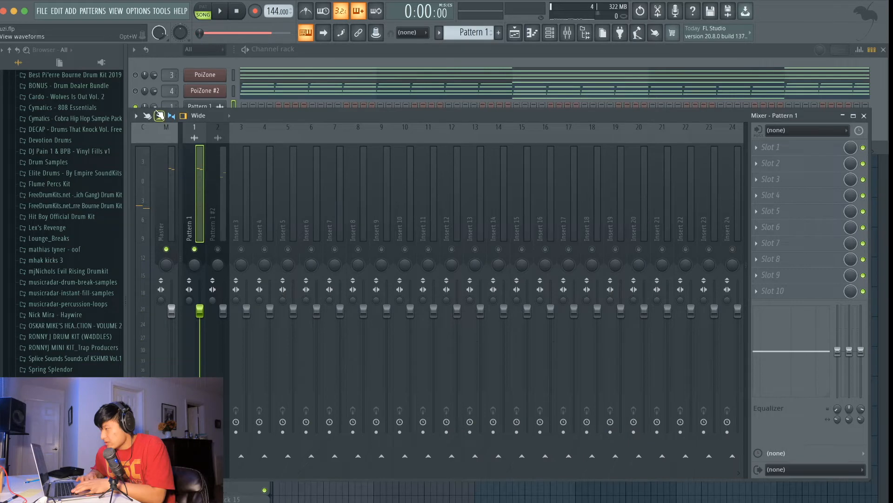
pyautogui.moveTo(154, 107); pyautogui.dragTo(154, 108)
pyautogui.press('space')
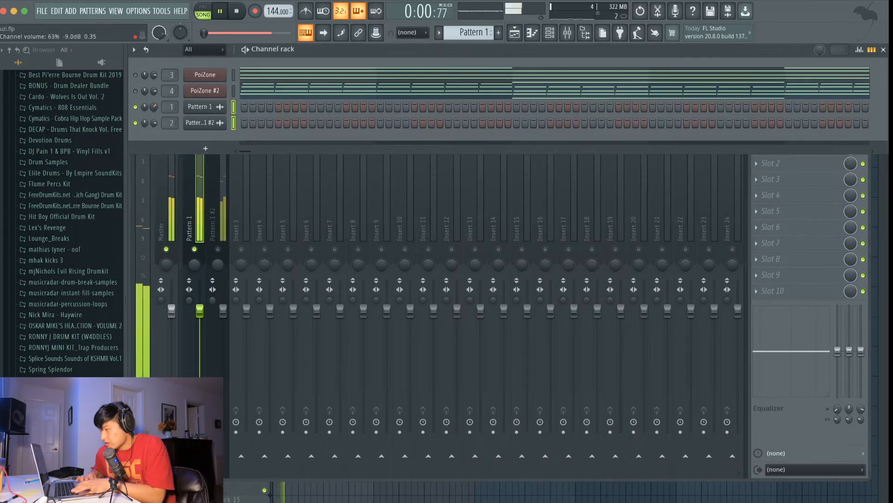
pyautogui.press('space')
# Add Fruity Delay 3 to the first effect slot of Pattern 1, reduce its feedback level and set output wet to 29.2%
pyautogui.click(791, 148)
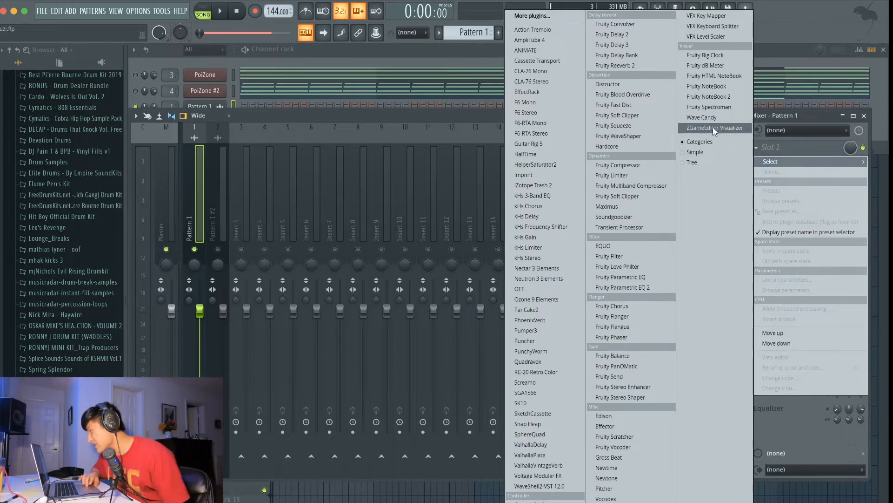
pyautogui.click(643, 46)
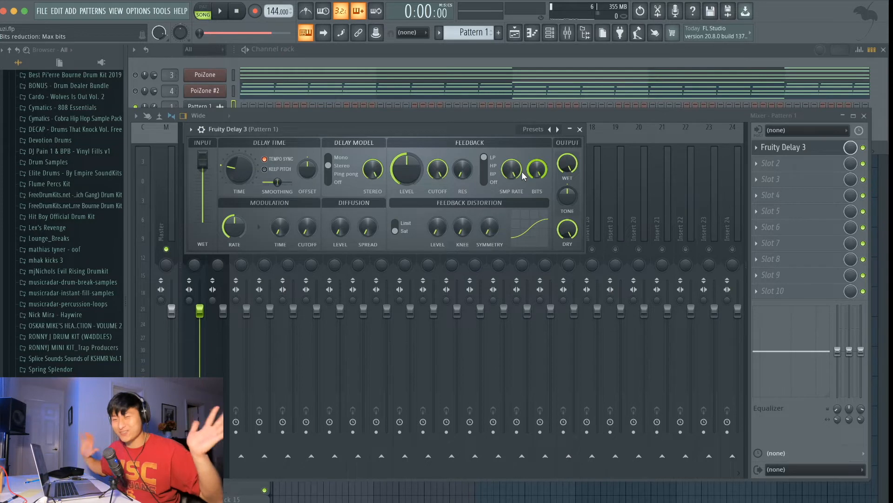
pyautogui.press('space')
pyautogui.moveTo(410, 169); pyautogui.dragTo(411, 178)
pyautogui.moveTo(568, 165); pyautogui.dragTo(568, 219)
pyautogui.moveTo(409, 170); pyautogui.dragTo(409, 175)
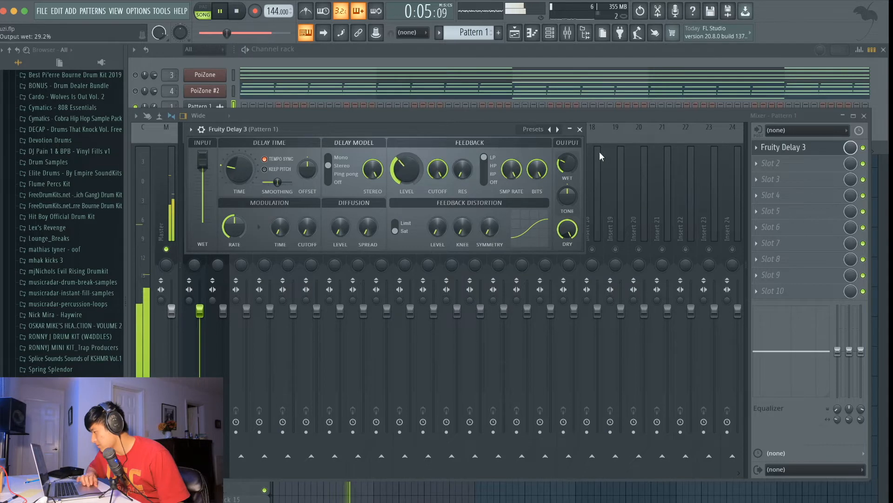
pyautogui.click(580, 130)
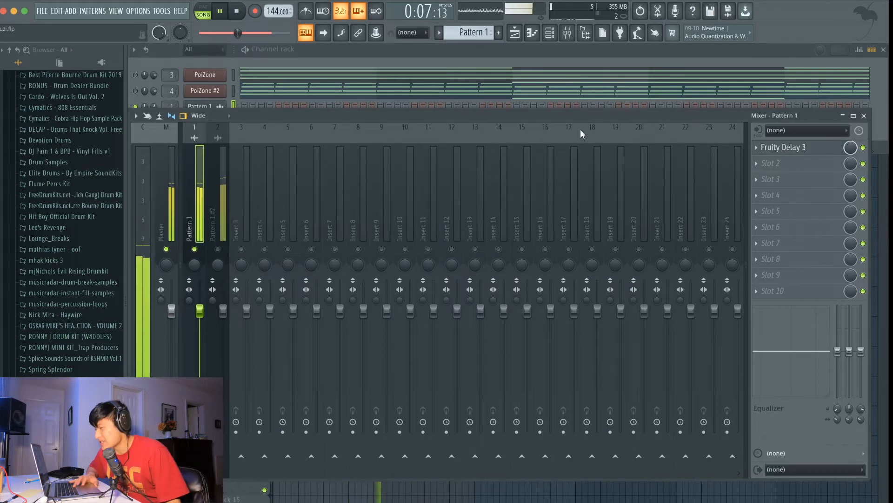
pyautogui.press('space')
# Add Fruity Reeverb 2 to the second effect slot of Pattern 1 and slightly lower its wet level
pyautogui.click(793, 162)
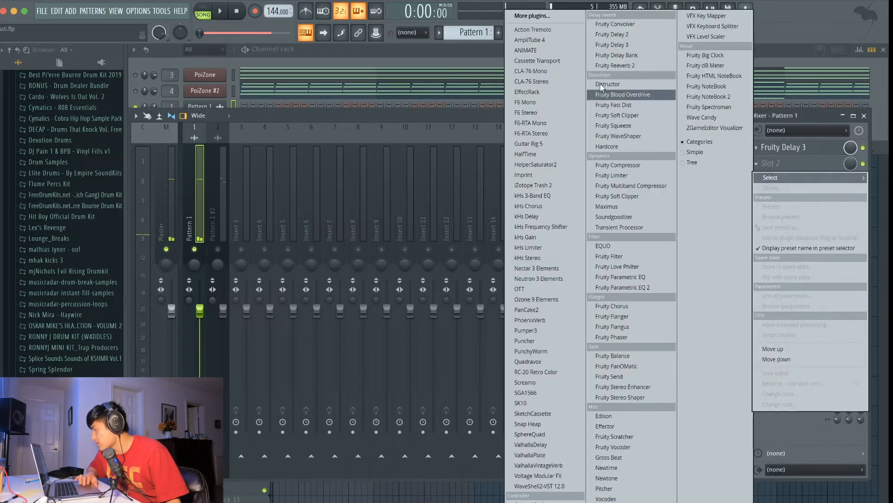
pyautogui.click(610, 65)
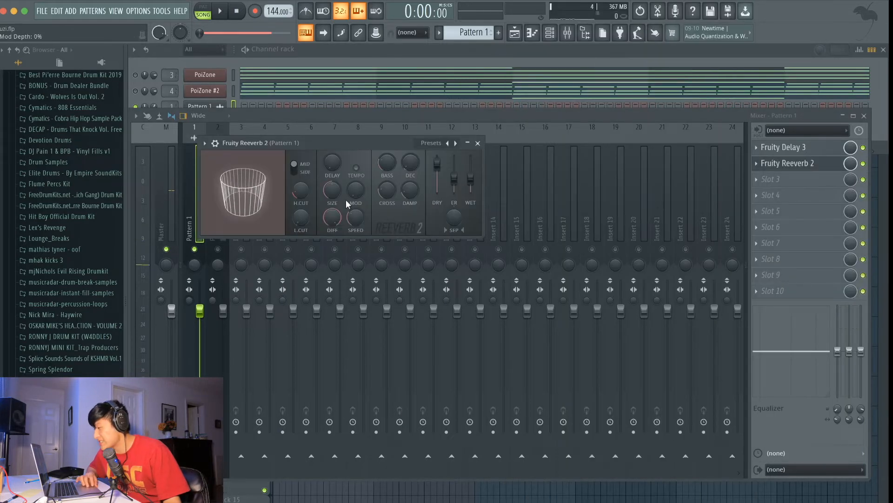
pyautogui.press('space')
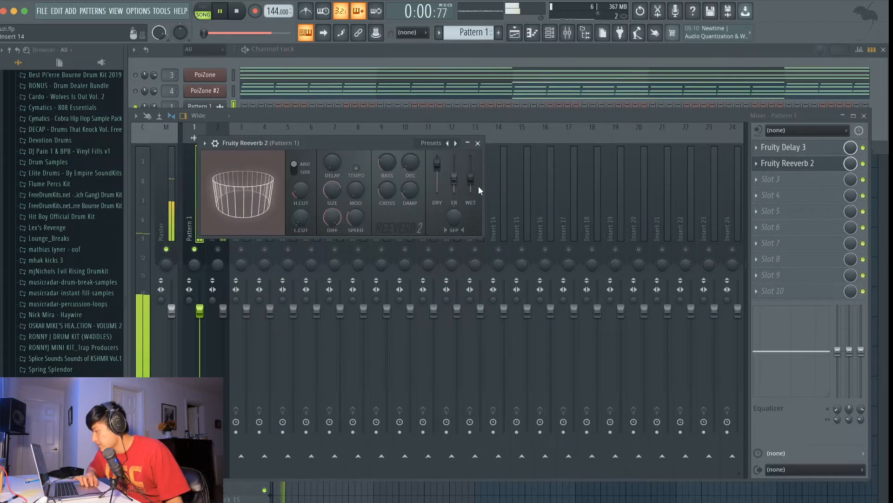
pyautogui.moveTo(471, 182); pyautogui.dragTo(475, 186)
pyautogui.press('space')
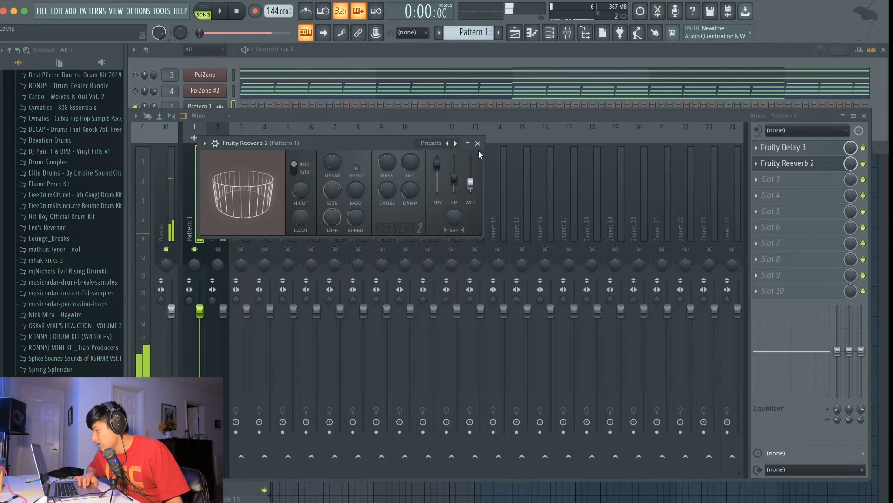
pyautogui.click(477, 143)
pyautogui.click(786, 148)
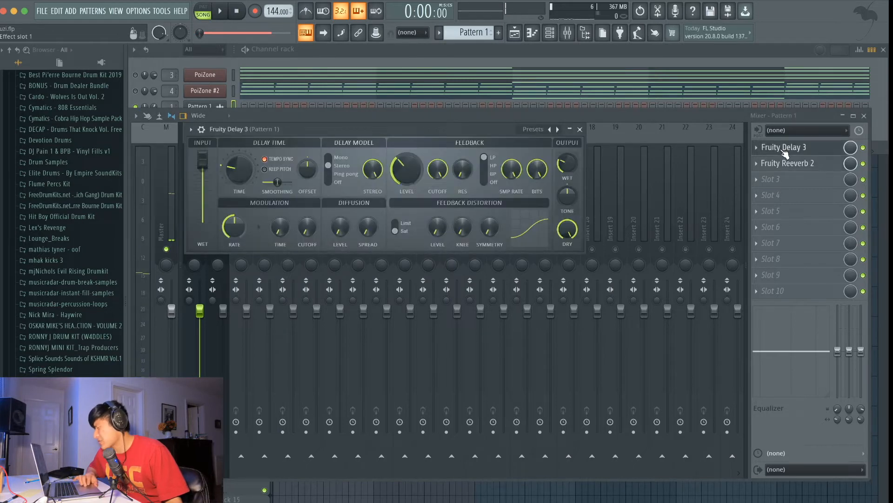
pyautogui.click(757, 148)
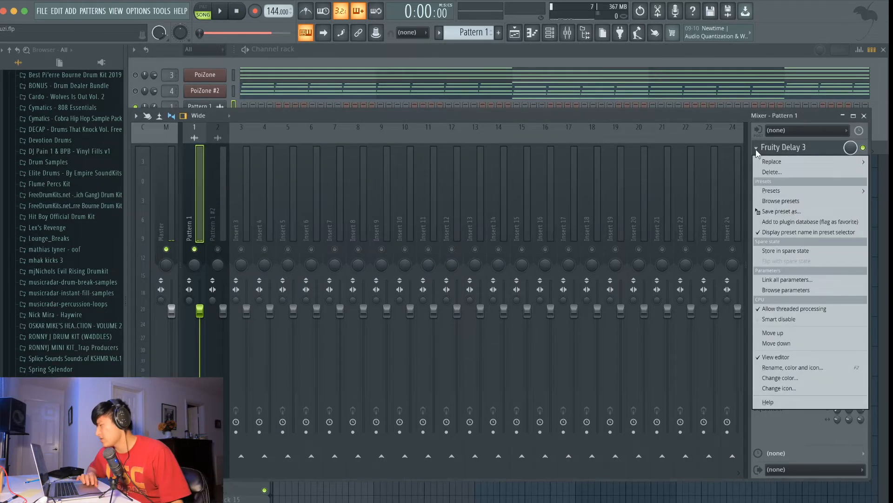
pyautogui.click(756, 149)
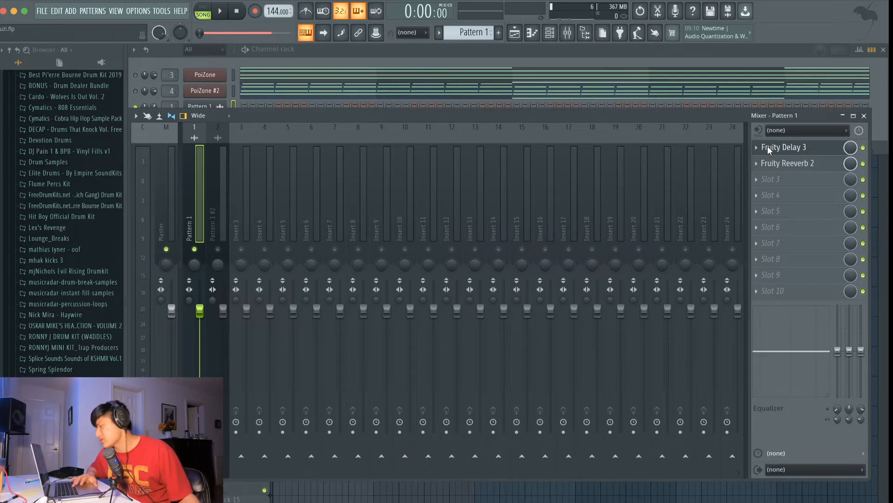
pyautogui.press('space')
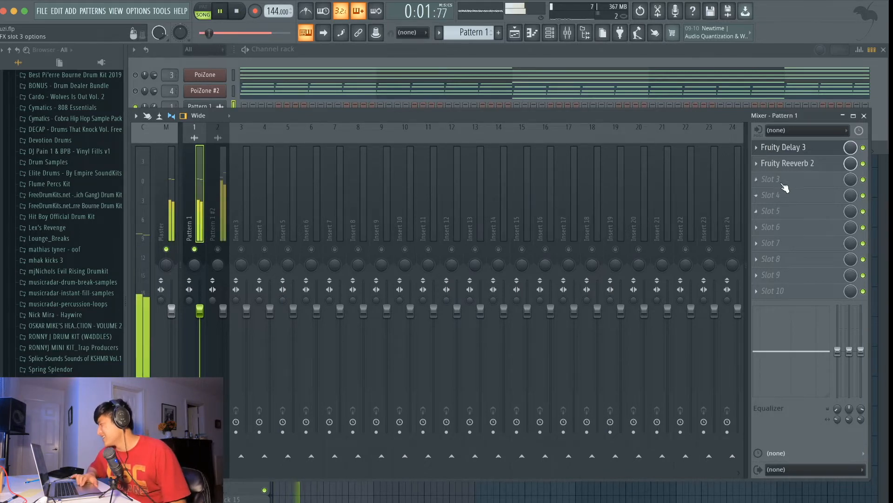
pyautogui.click(783, 182)
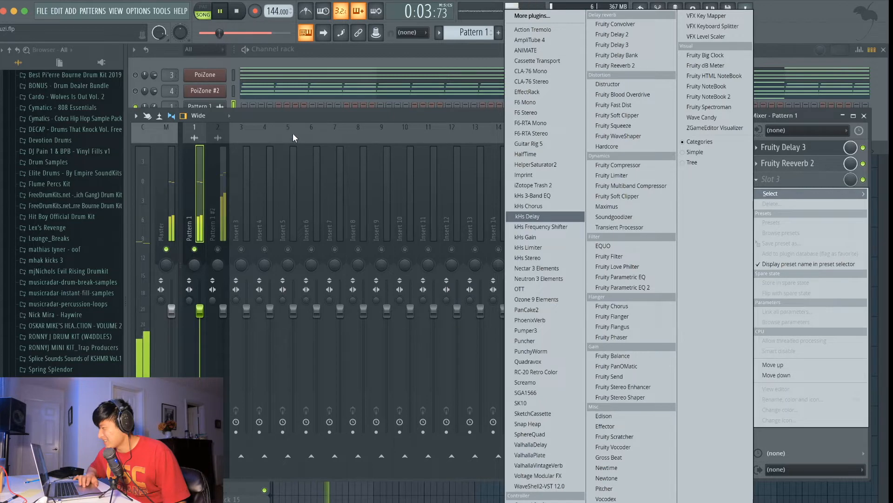
pyautogui.click(292, 116)
# Lower the Pattern 1 mixer track's fader and play it back to check the level
pyautogui.press('space')
pyautogui.moveTo(199, 311); pyautogui.dragTo(200, 365)
pyautogui.press('space')
pyautogui.press('space')
# Solo the Pattern 1 #2 mixer track, lower its volume to 51% (-12.3 dB) and bring Pattern 1 back in
pyautogui.rightClick(218, 249)
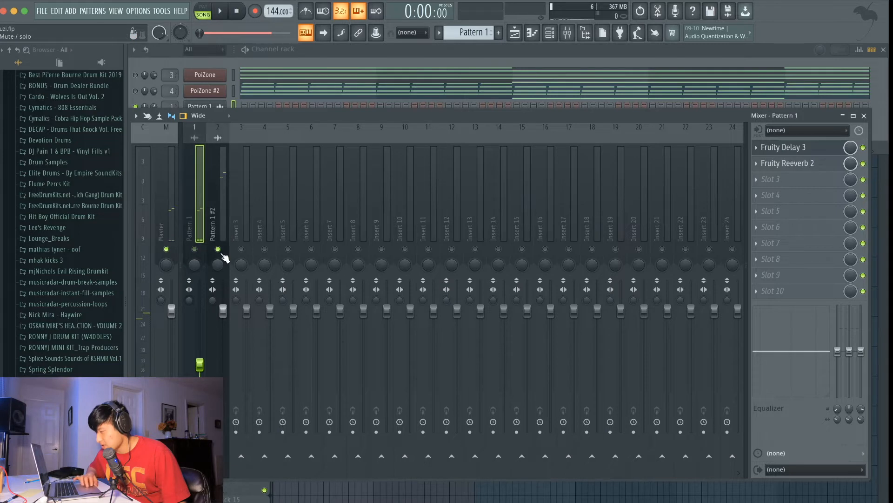
pyautogui.click(224, 308)
pyautogui.press('space')
pyautogui.moveTo(224, 307); pyautogui.dragTo(224, 364)
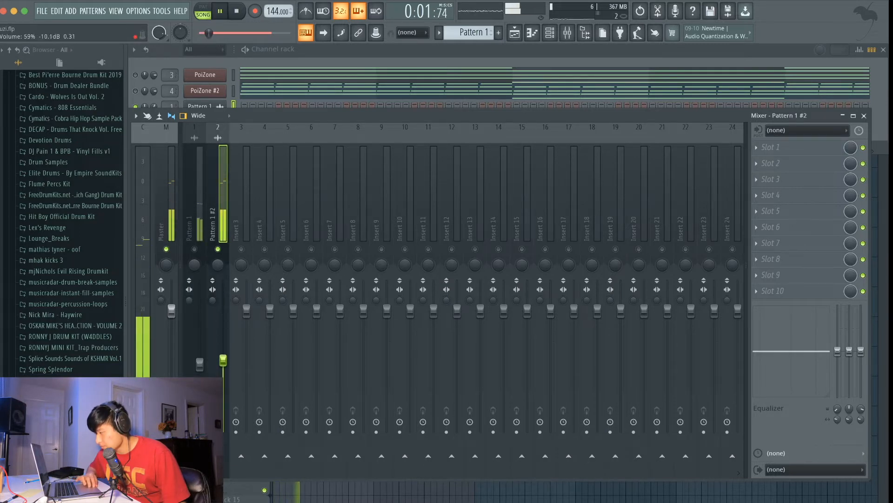
pyautogui.click(195, 249)
pyautogui.moveTo(223, 366); pyautogui.dragTo(223, 370)
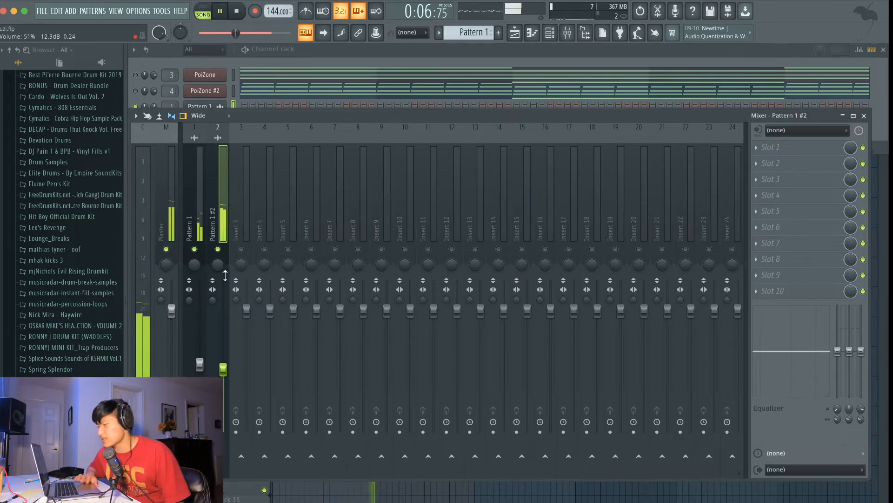
# Load 808_Drones from the Tony Shen Slap Pack's 808 folder as a new channel in the channel rack
pyautogui.click(522, 35)
pyautogui.click(551, 32)
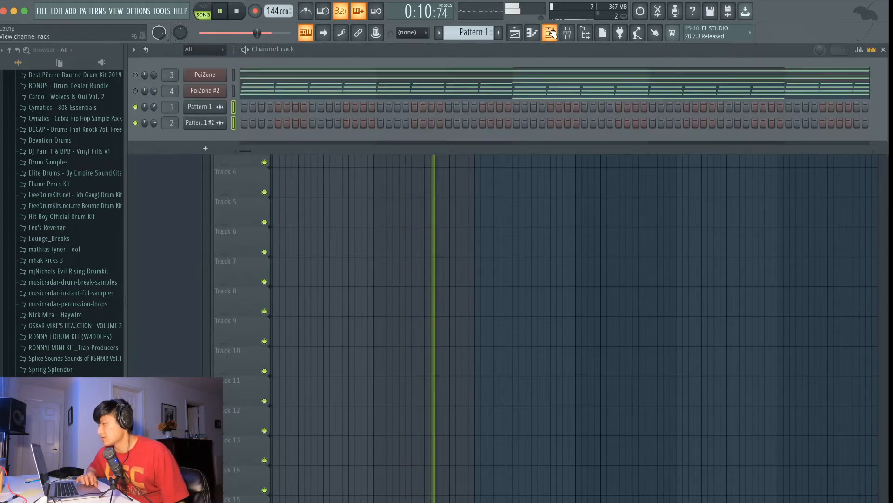
pyautogui.press('space')
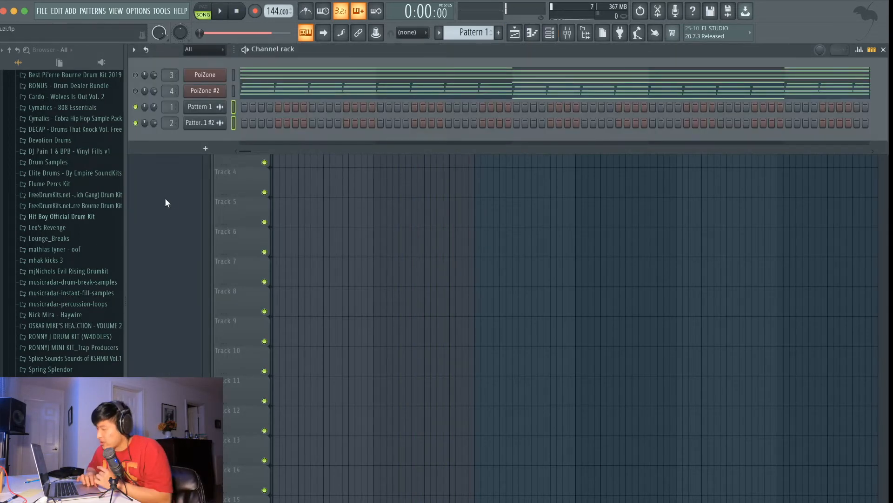
pyautogui.click(233, 127)
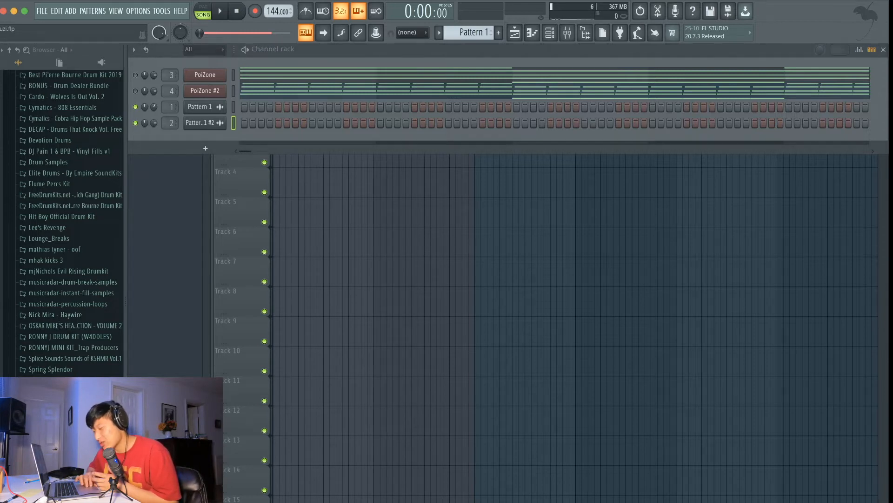
pyautogui.scroll(-3, 63, 232)
pyautogui.click(56, 325)
pyautogui.click(40, 337)
pyautogui.moveTo(70, 375); pyautogui.dragTo(194, 135)
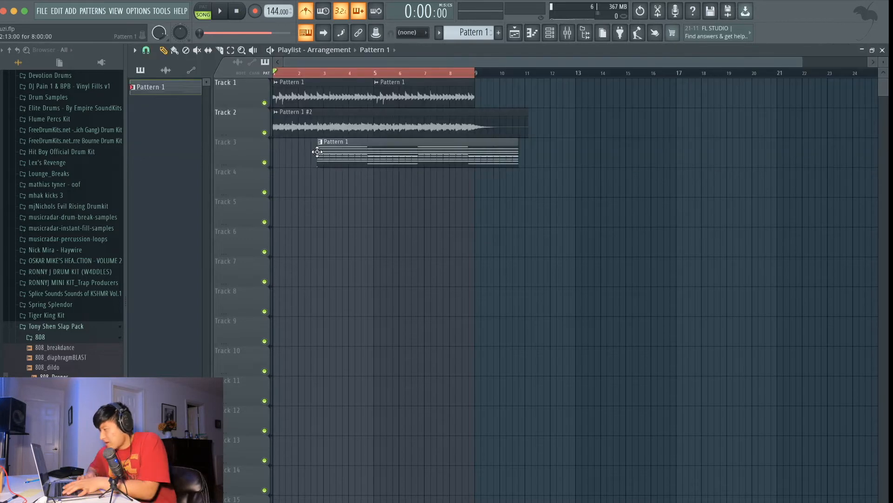
# Place the Pattern 1 clip on track 3 at bar 1 and program 808_Drones hits on steps 13, 21, 27, 33, 53 and 59
pyautogui.moveTo(319, 151); pyautogui.dragTo(277, 148)
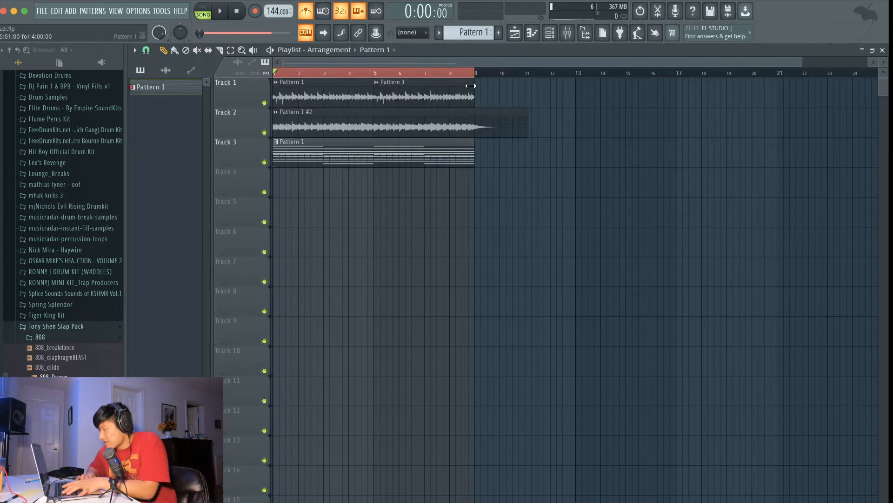
pyautogui.click(550, 34)
pyautogui.press('space')
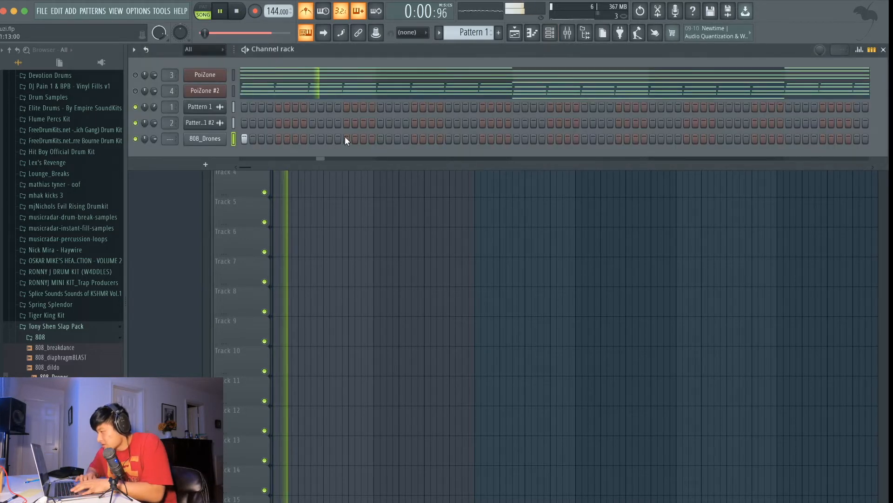
pyautogui.click(346, 139)
pyautogui.click(414, 139)
pyautogui.click(466, 138)
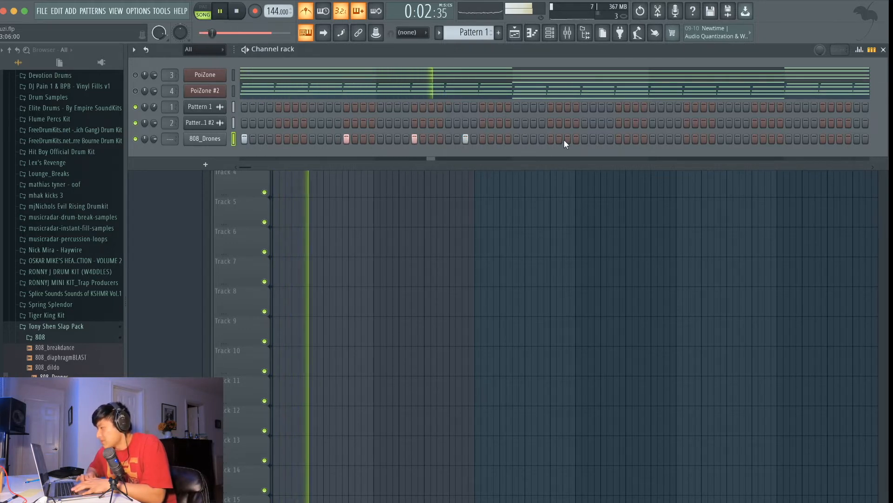
pyautogui.click(517, 139)
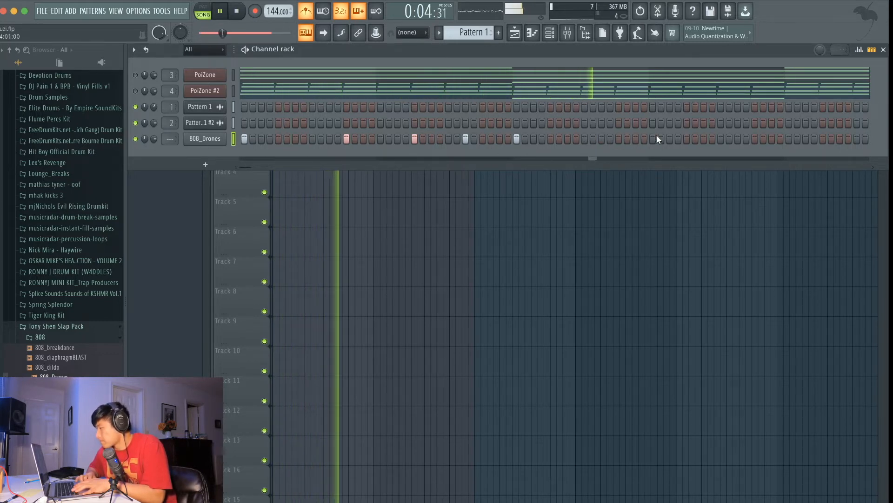
pyautogui.click(687, 139)
pyautogui.press('space')
# Duplicate the 808_Drones notes of bars 1–4 into bars 5–8 in the piano roll and play the result
pyautogui.click(872, 50)
pyautogui.click(570, 142)
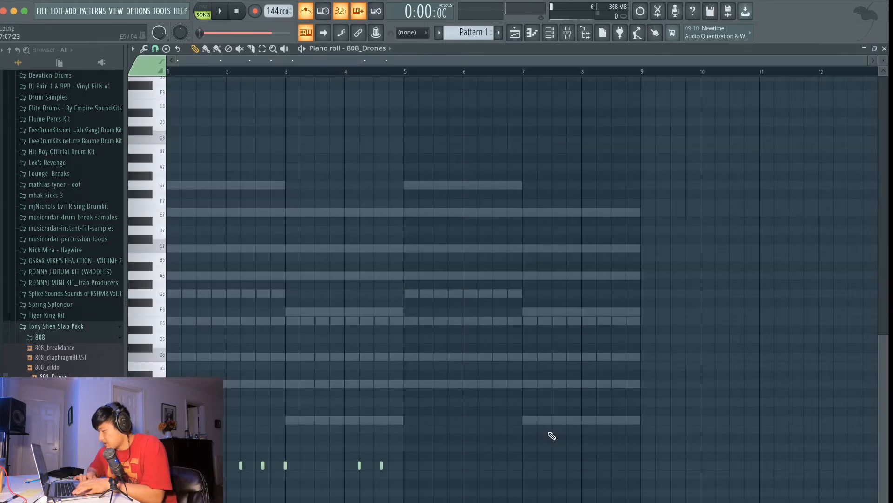
pyautogui.moveTo(510, 478); pyautogui.dragTo(218, 443)
pyautogui.moveTo(168, 465); pyautogui.dragTo(403, 482)
pyautogui.press('space')
pyautogui.keyDown('super'); pyautogui.click(502, 417); pyautogui.keyUp('super')
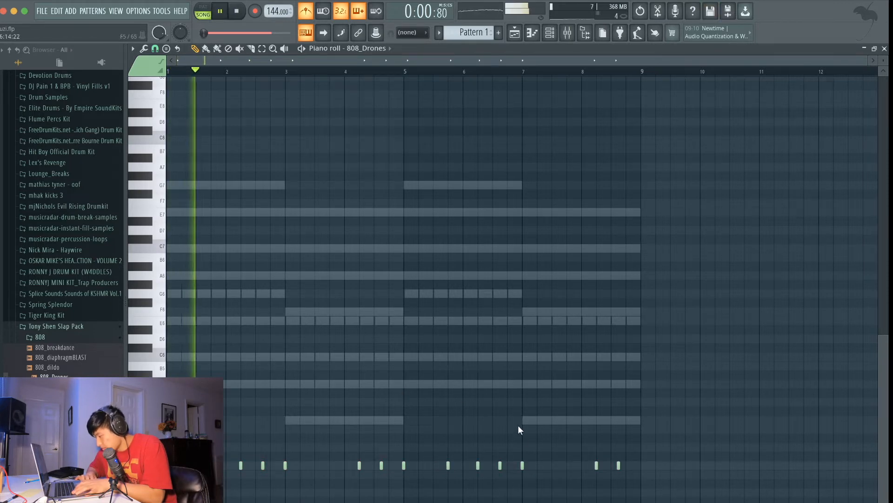
# Set the piano roll snap to Step and add an extra 808_Drones note in the middle of bar 7
pyautogui.keyDown('ctrl'); pyautogui.scroll(3, 523, 465); pyautogui.keyUp('ctrl')
pyautogui.press('space')
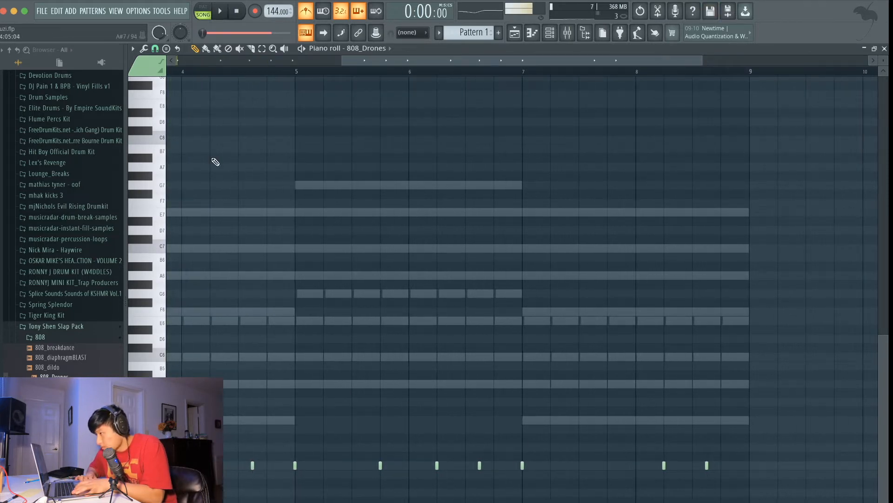
pyautogui.click(155, 48)
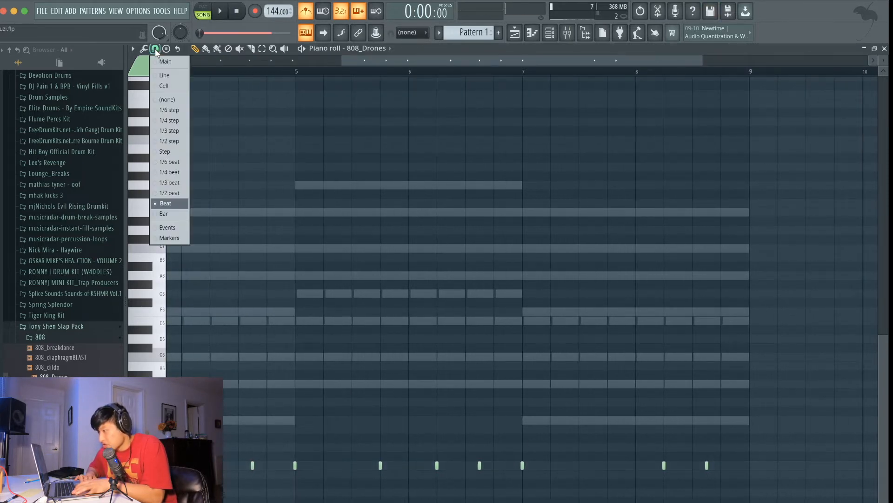
pyautogui.click(172, 153)
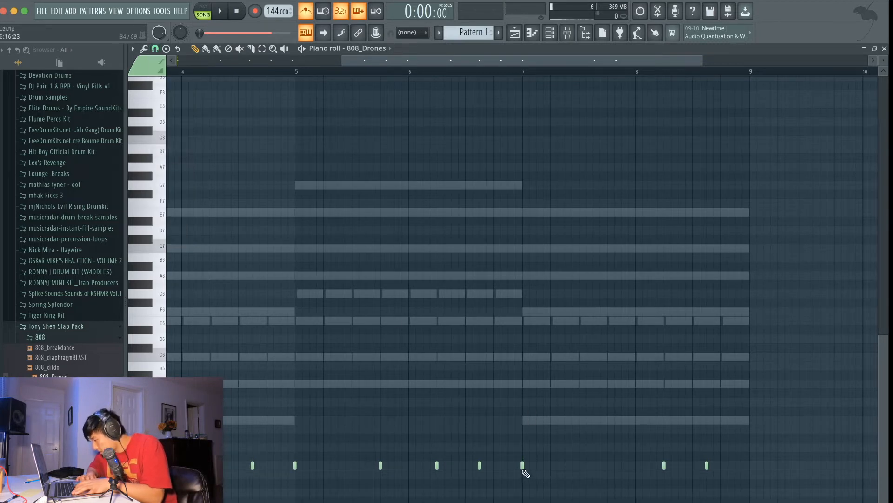
pyautogui.press('space')
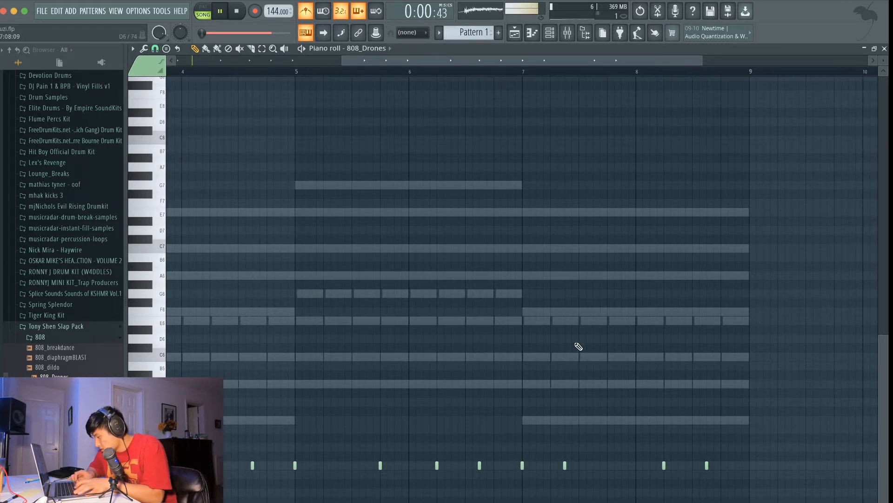
# Add an extra 808_Drones note near the end of bar 8 and stop playback
pyautogui.scroll(3, 552, 478)
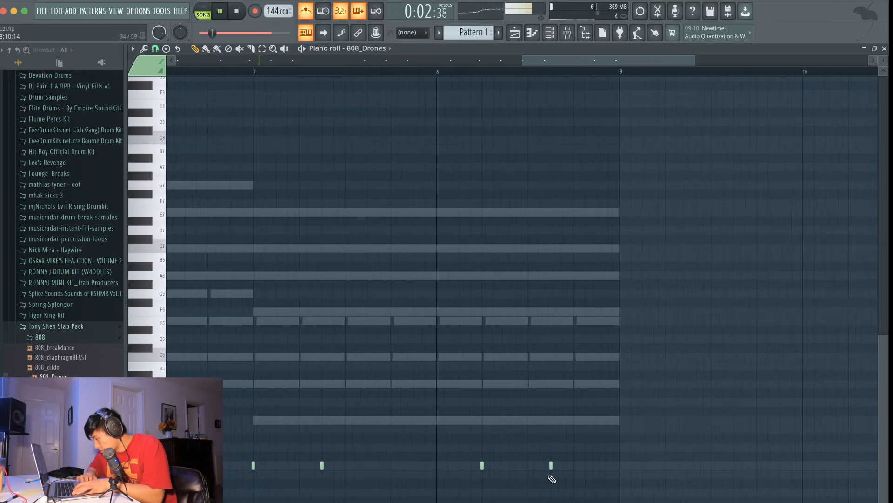
pyautogui.click(624, 468)
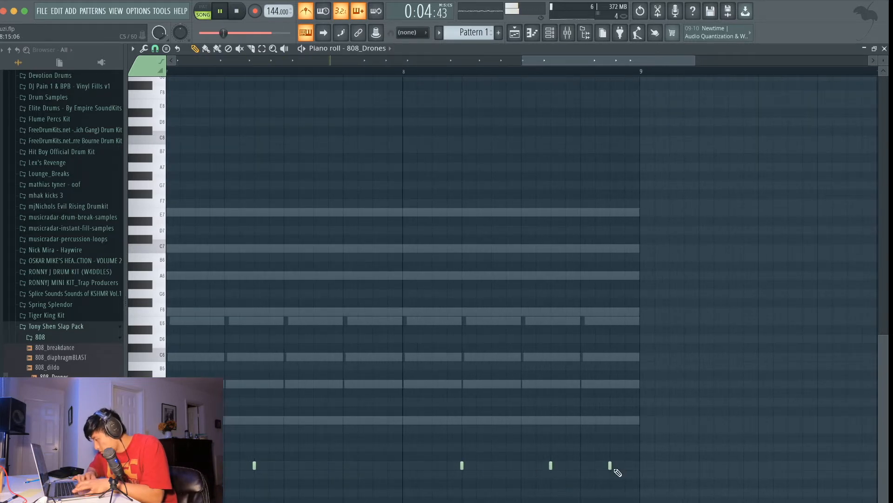
pyautogui.scroll(-4, 613, 418)
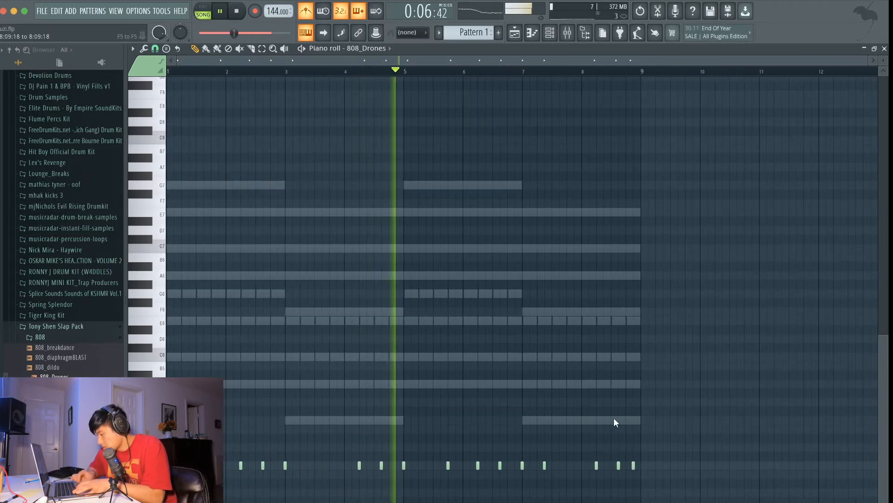
pyautogui.press('space')
# Enable the 808_Drones volume envelope with hold at maximum and attack, decay, sustain and release at zero, and audition the sound
pyautogui.click(551, 32)
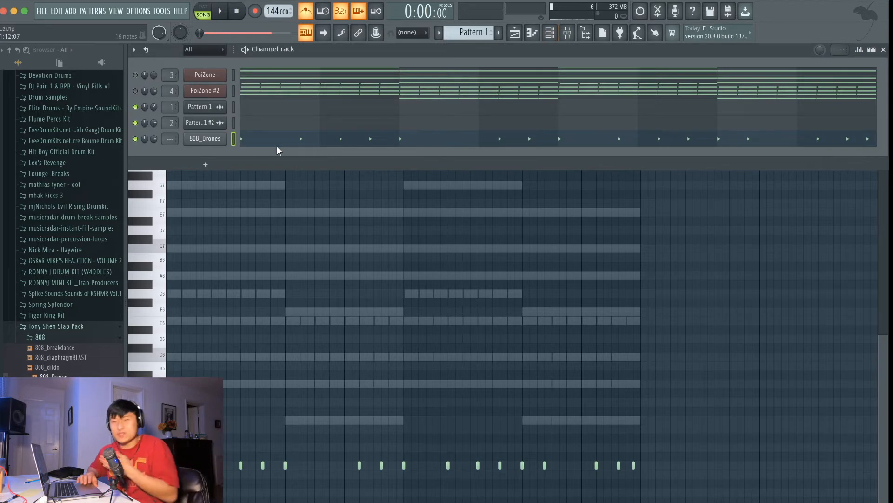
pyautogui.click(217, 139)
pyautogui.click(194, 120)
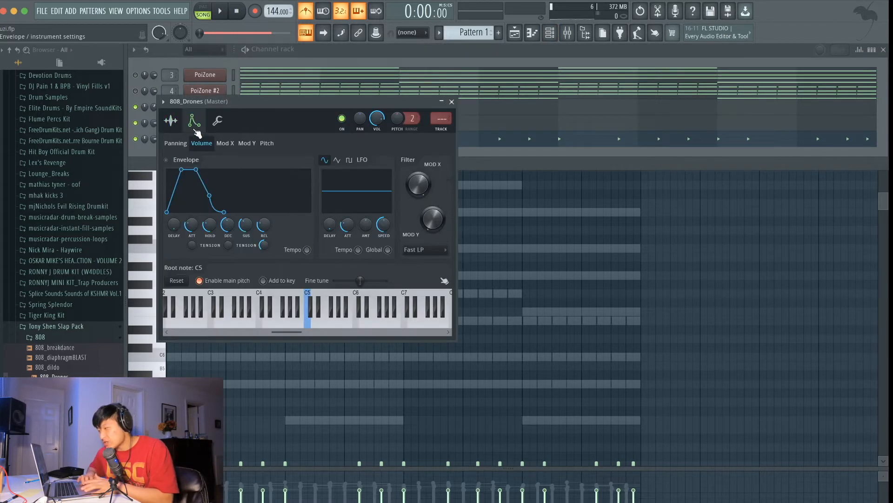
pyautogui.moveTo(210, 225); pyautogui.dragTo(228, 246)
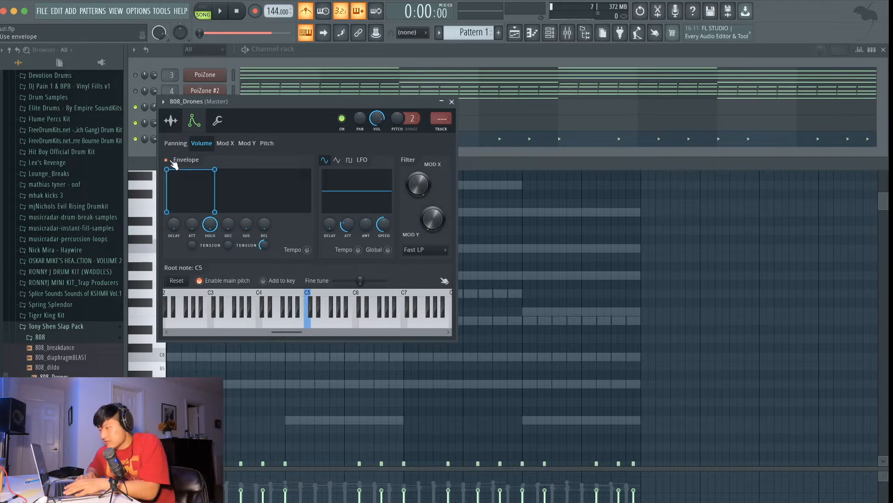
pyautogui.press('z')
pyautogui.press('z')
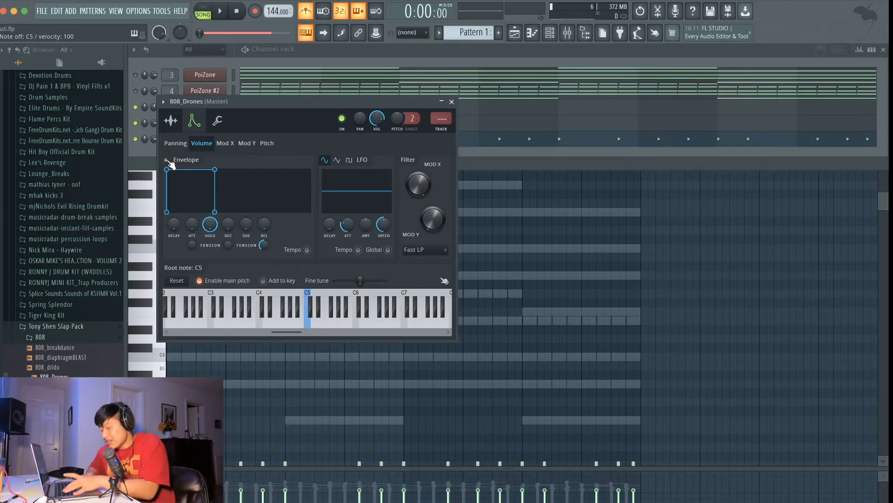
pyautogui.press('z')
pyautogui.press('z')
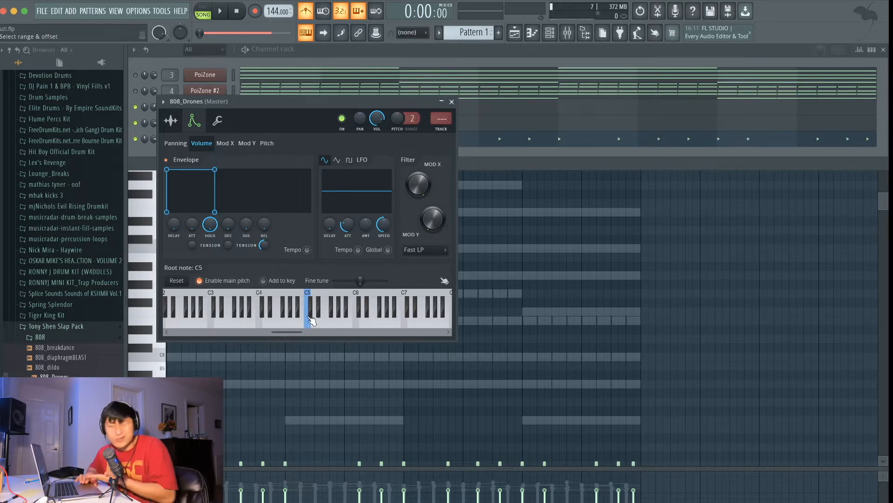
# Open the 808_Drones sample in Edison and detect its pitch regions
pyautogui.click(179, 125)
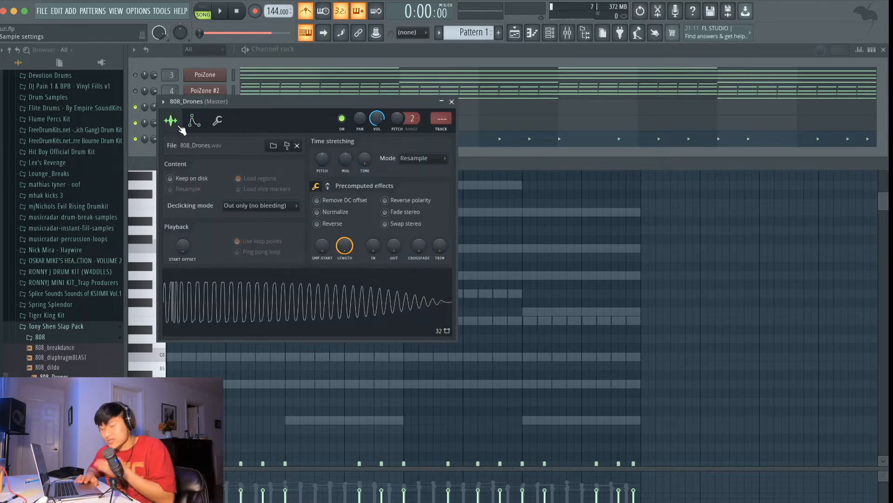
pyautogui.click(315, 186)
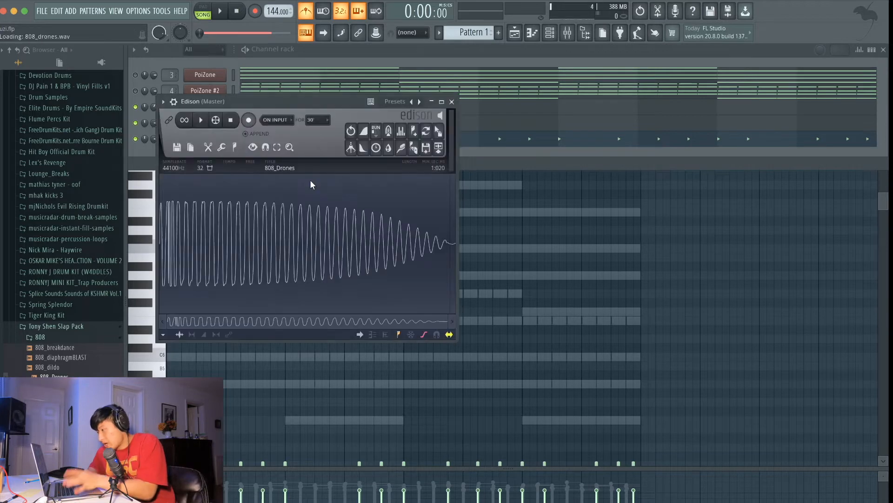
pyautogui.click(234, 148)
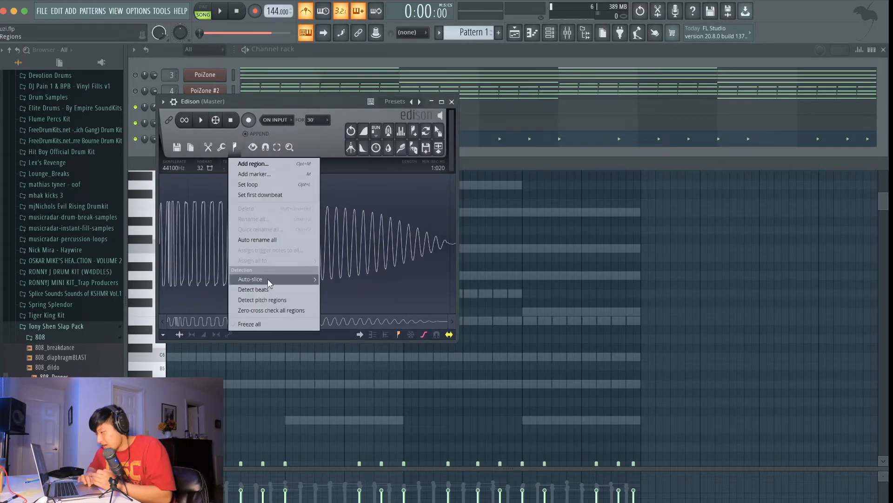
pyautogui.click(268, 298)
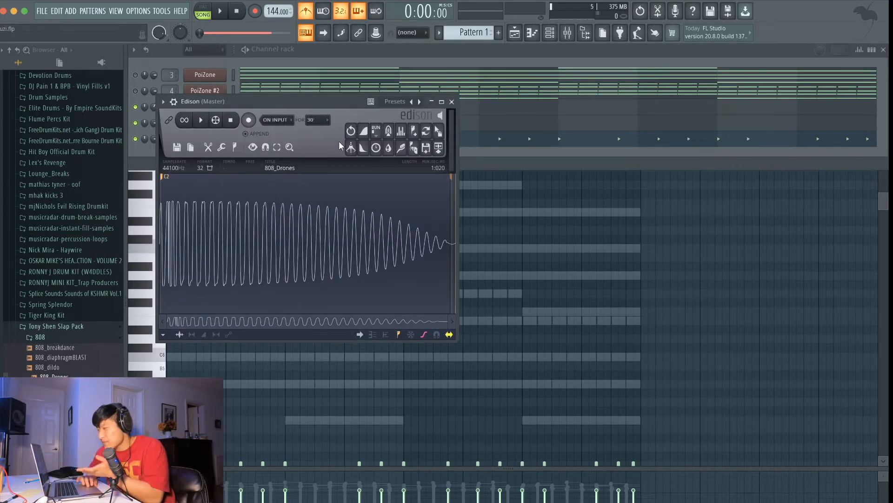
# Move Edison aside and compare the detected pitch region with the root note in the 808_Drones instrument settings
pyautogui.moveTo(307, 98); pyautogui.dragTo(467, 115)
pyautogui.click(275, 97)
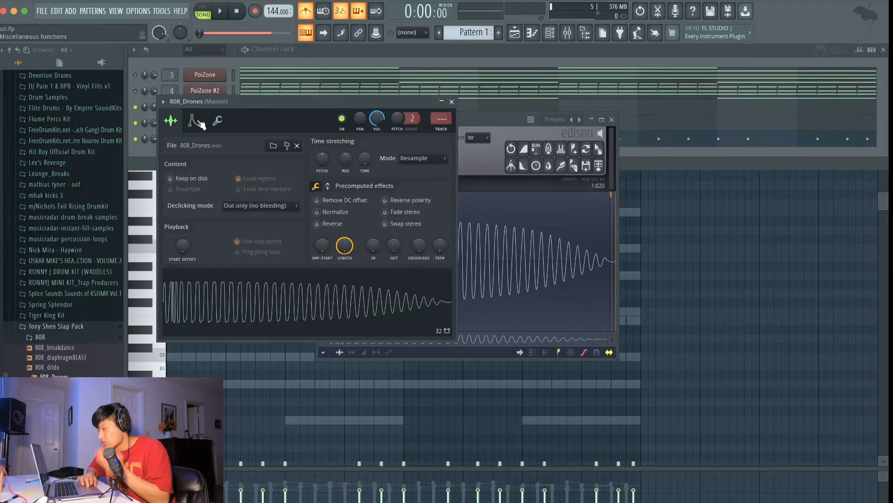
pyautogui.click(194, 120)
pyautogui.click(501, 127)
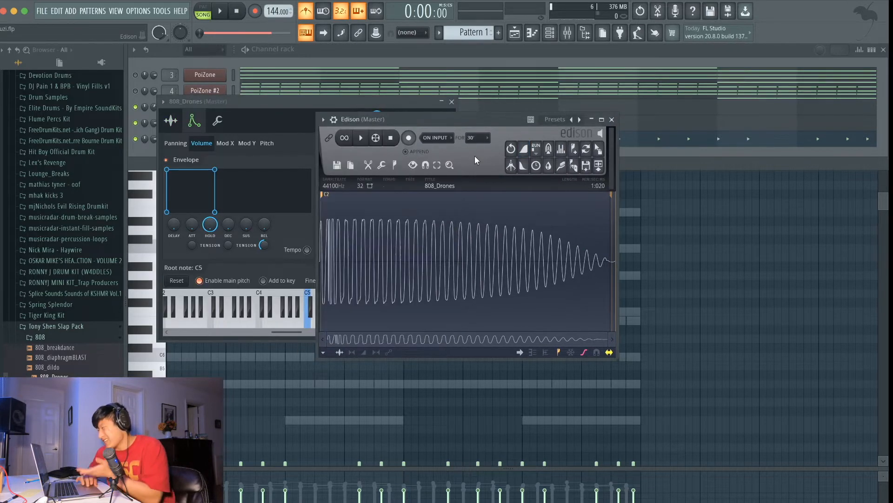
pyautogui.click(257, 99)
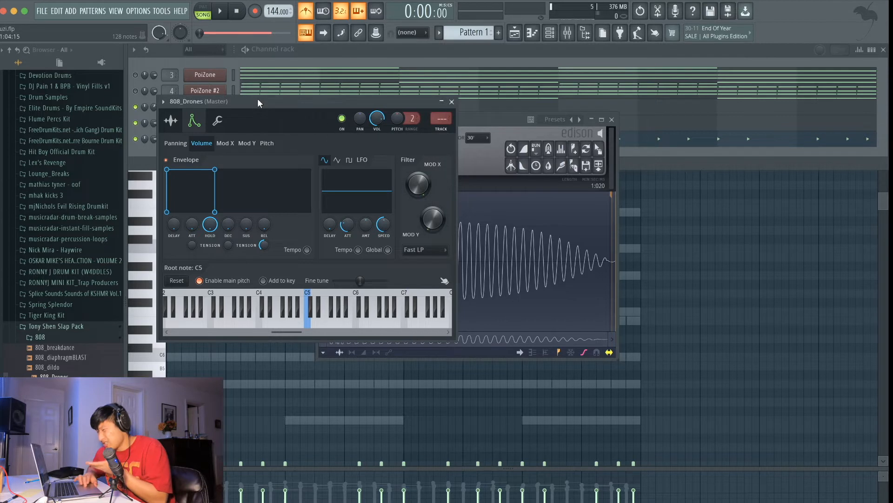
pyautogui.click(322, 321)
pyautogui.click(309, 321)
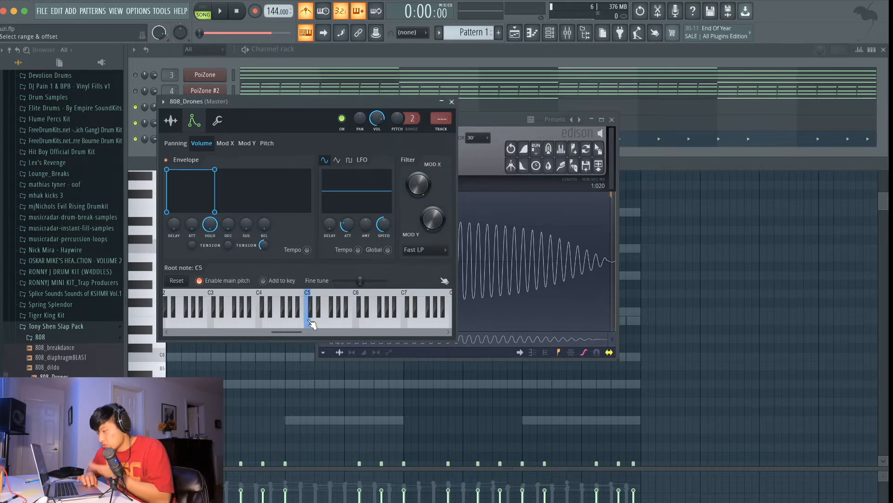
pyautogui.click(471, 114)
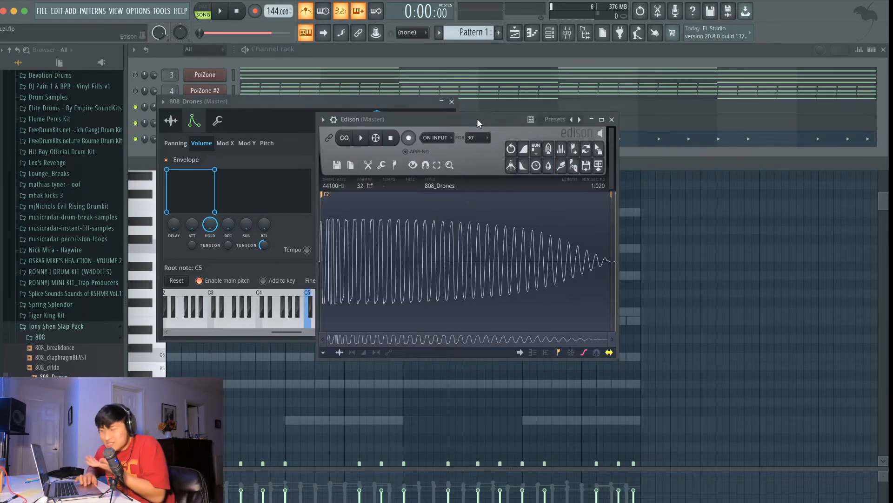
# Normalize the 808_Drones sample and close its channel settings
pyautogui.press('F9')
pyautogui.click(275, 98)
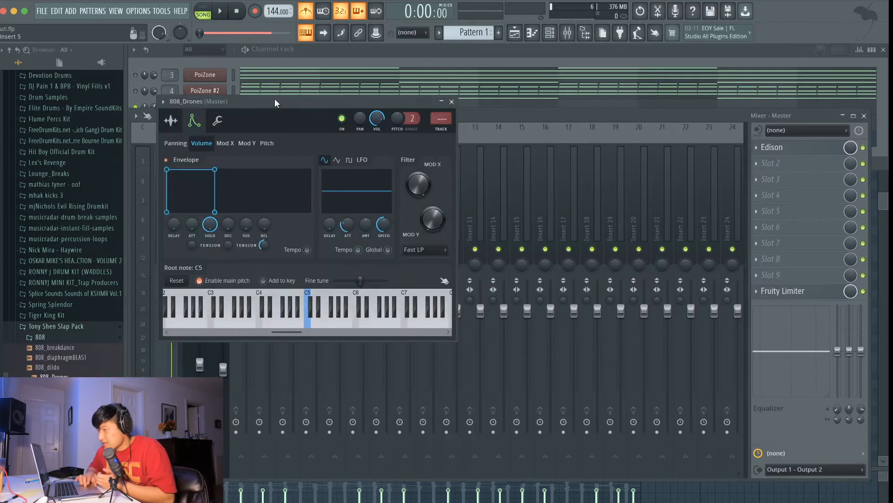
pyautogui.click(171, 120)
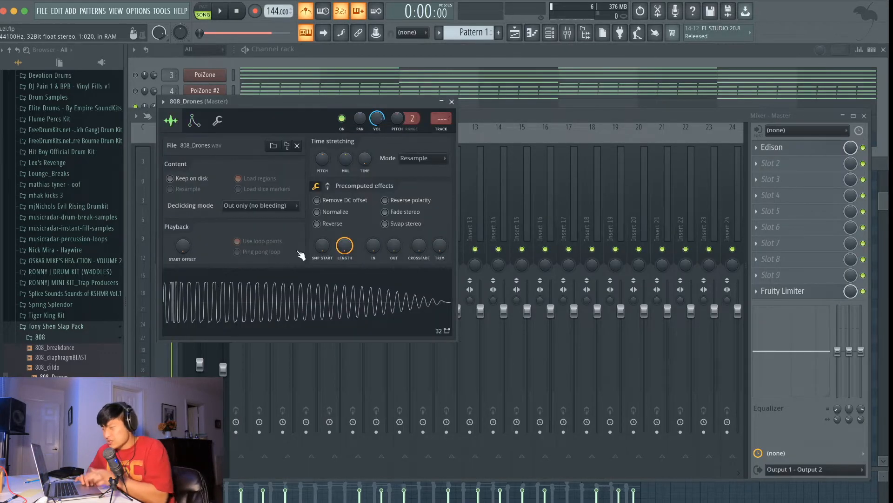
pyautogui.click(317, 212)
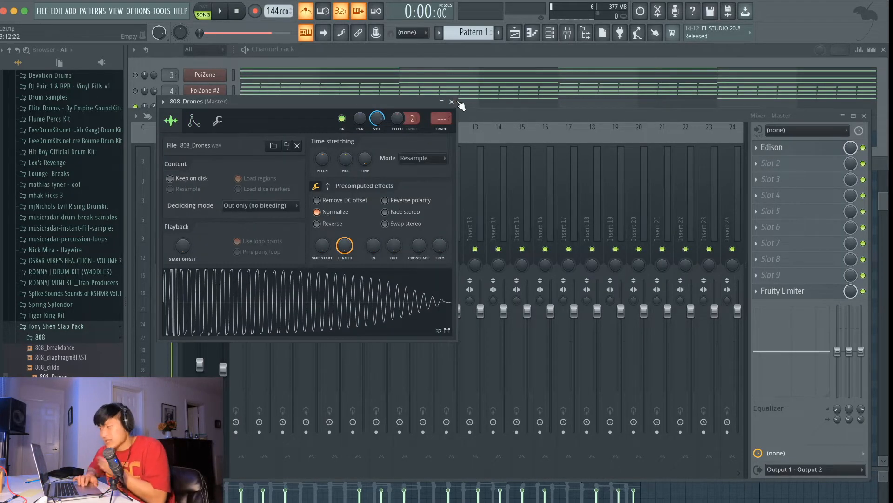
pyautogui.click(451, 102)
# Open the 808_Drones piano roll and apply quick legato so each note extends to the next
pyautogui.click(397, 53)
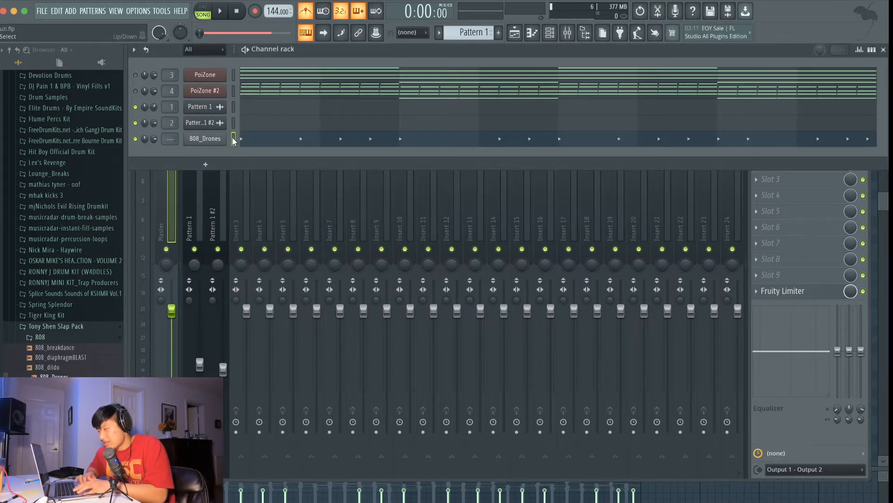
pyautogui.click(263, 139)
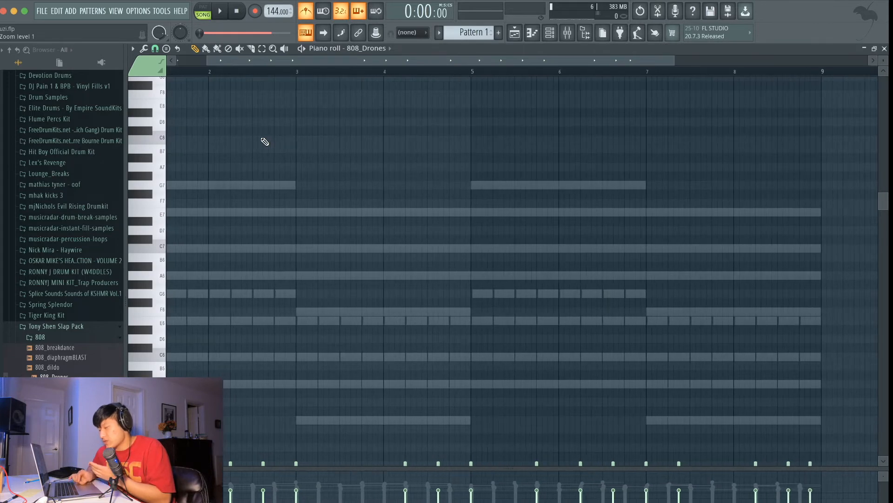
pyautogui.scroll(-6, 265, 141)
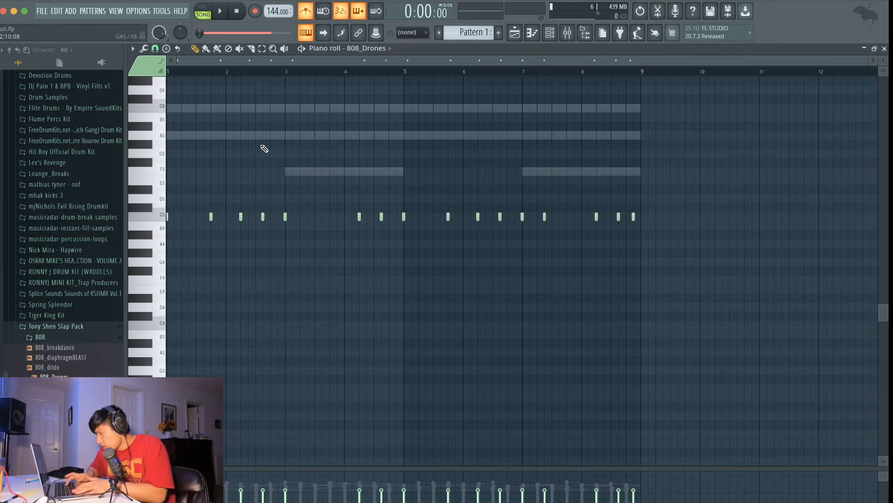
pyautogui.hotkey('ctrl', 'l')
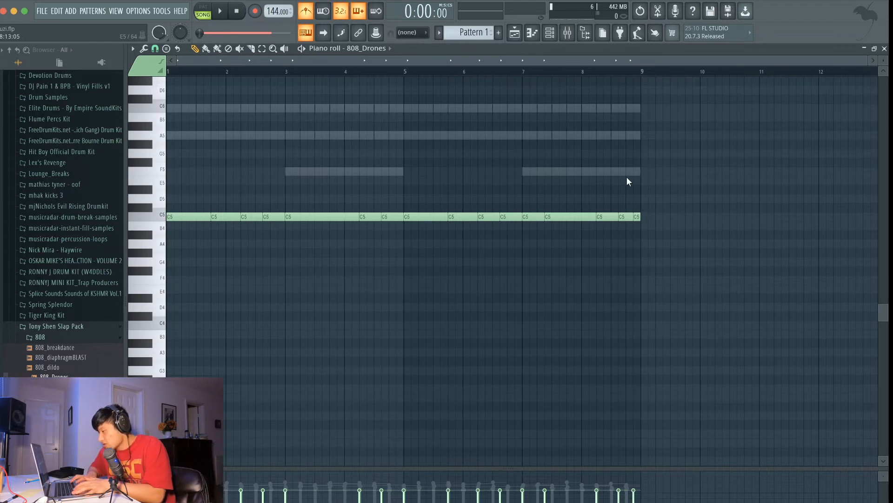
# Transpose all 808_Drones notes to A5 and briefly play the result
pyautogui.scroll(3, 626, 179)
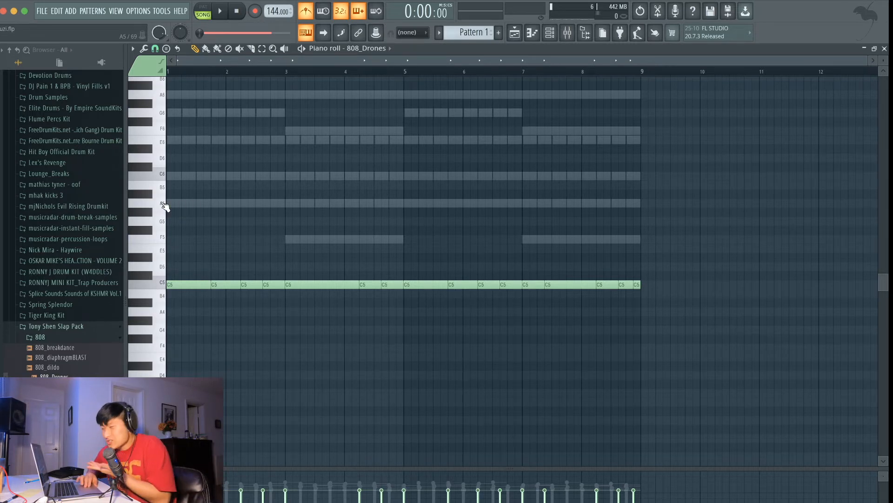
pyautogui.scroll(2, 163, 205)
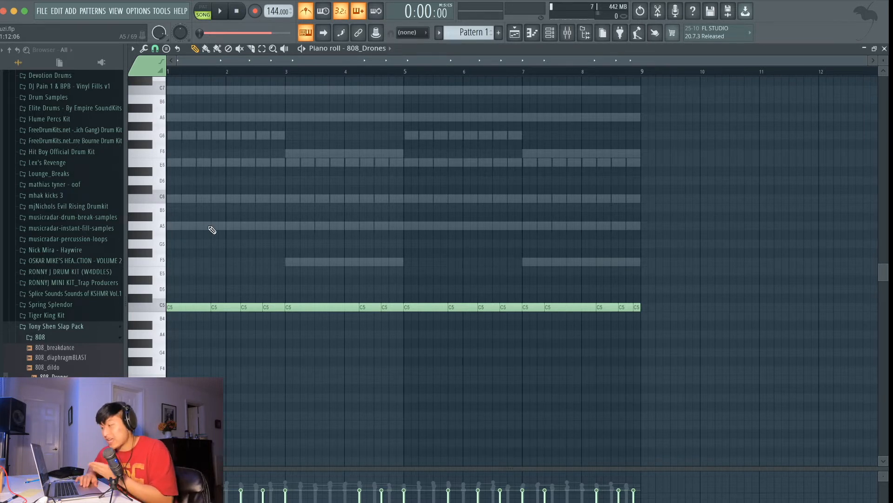
pyautogui.scroll(2, 212, 229)
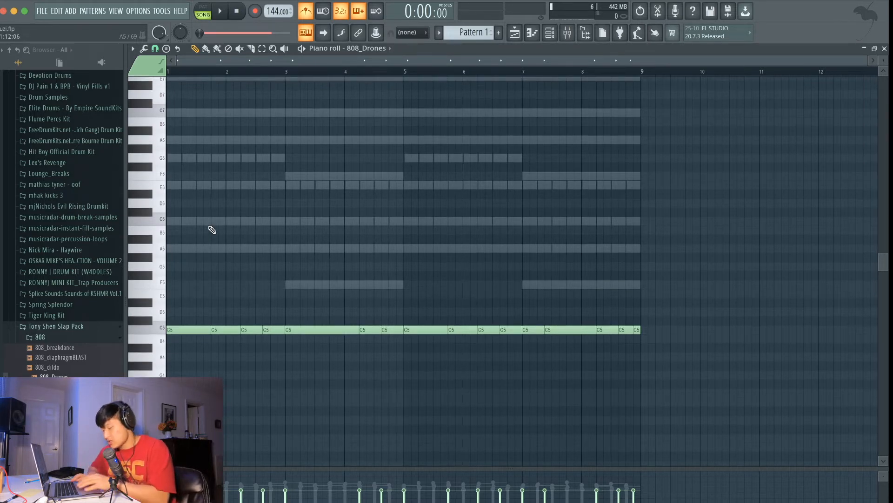
pyautogui.hotkey('ctrl', 'Up')
pyautogui.hotkey('shift', 'Down')
pyautogui.hotkey('shift', 'Down')
pyautogui.hotkey('shift', 'Down')
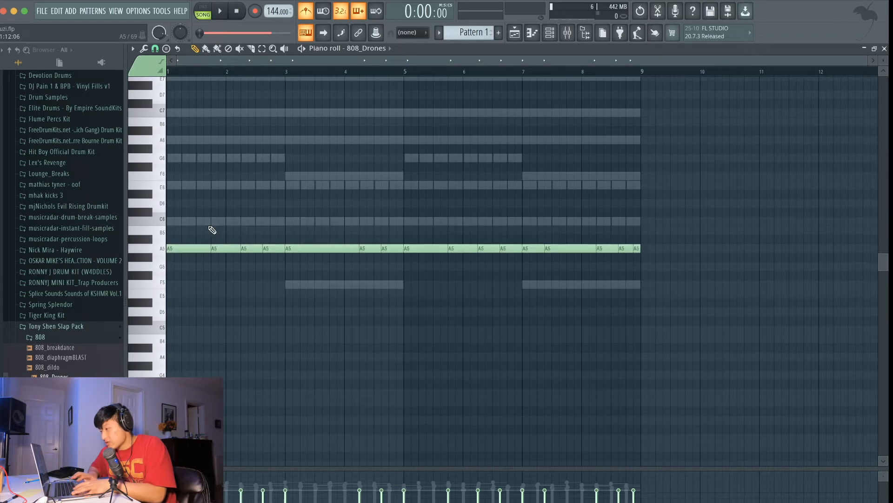
pyautogui.press('space')
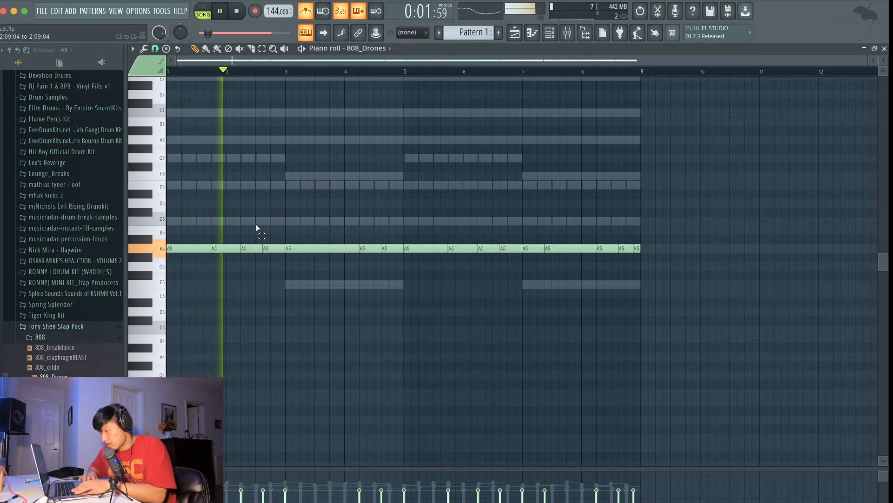
pyautogui.press('space')
# Transpose the 808_Drones notes of bars 3–4 down to F5 and start playback
pyautogui.moveTo(305, 218); pyautogui.dragTo(397, 264)
pyautogui.hotkey('shift', 'Down')
pyautogui.hotkey('shift', 'Down')
pyautogui.hotkey('shift', 'Down')
pyautogui.hotkey('shift', 'Down')
pyautogui.click(367, 252)
pyautogui.press('space')
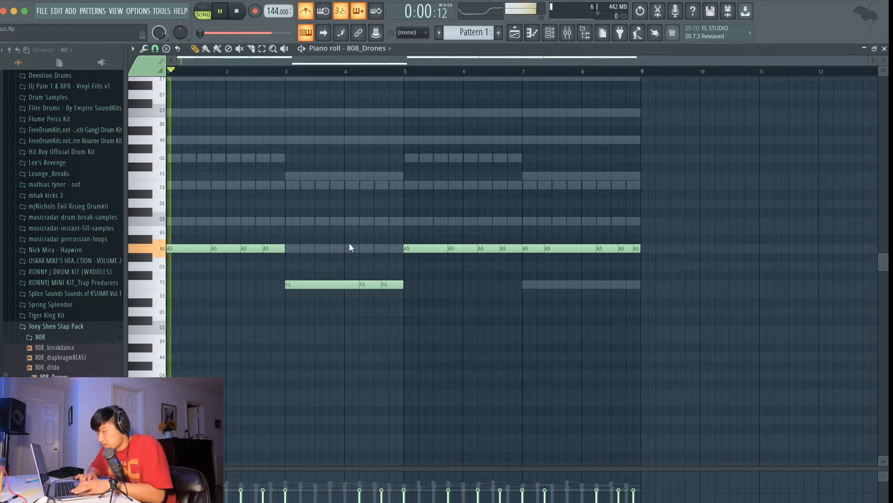
# Transpose the 808_Drones notes of bars 7–8 down to F5 and play the bassline
pyautogui.moveTo(530, 225); pyautogui.dragTo(642, 261)
pyautogui.press('space')
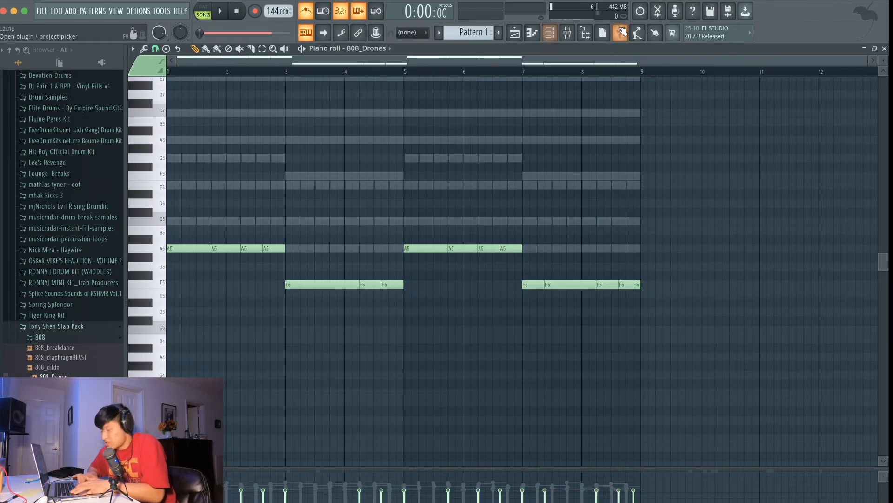
pyautogui.press('space')
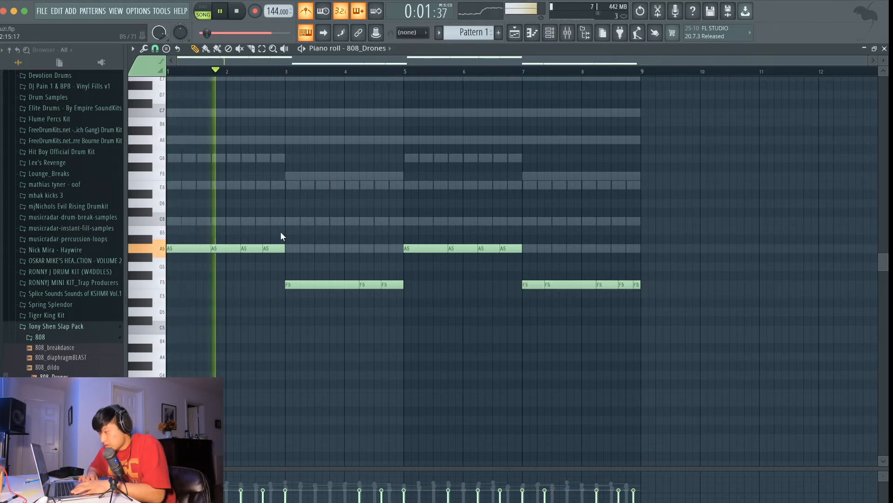
pyautogui.press('space')
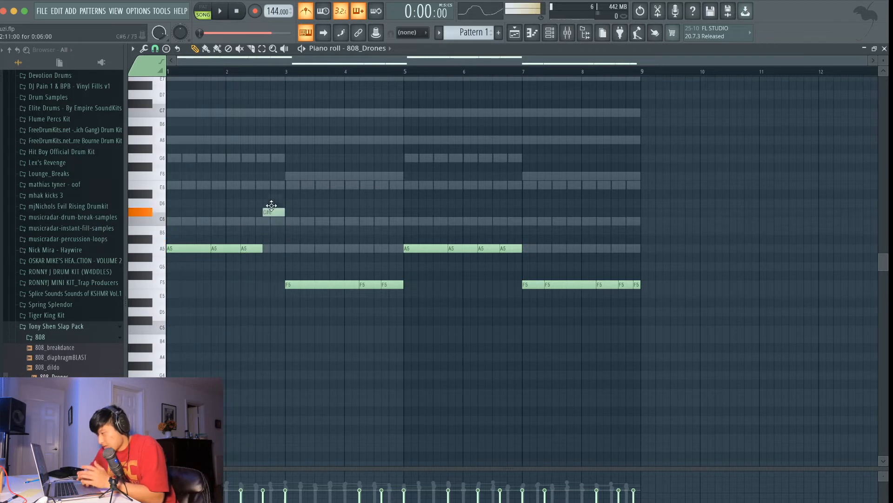
# Try the last 808_Drones note of bar 2 at G6, set it to E6, and play each version
pyautogui.press('space')
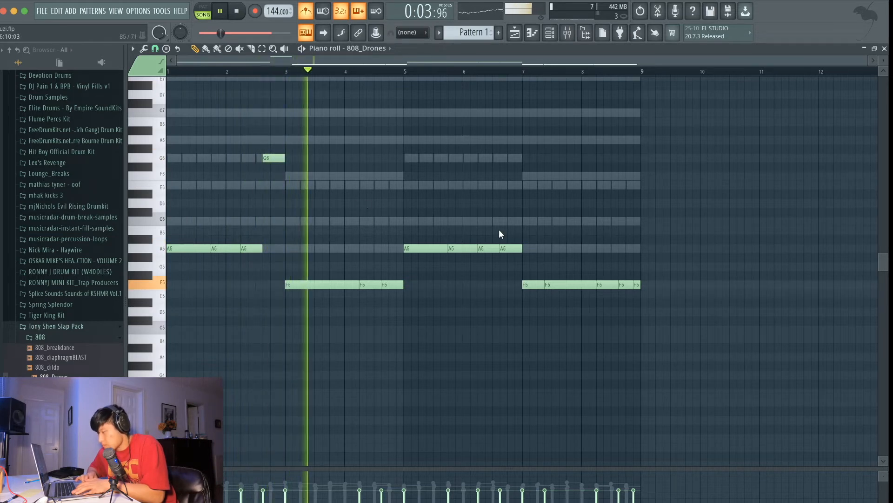
pyautogui.press('space')
pyautogui.press('space')
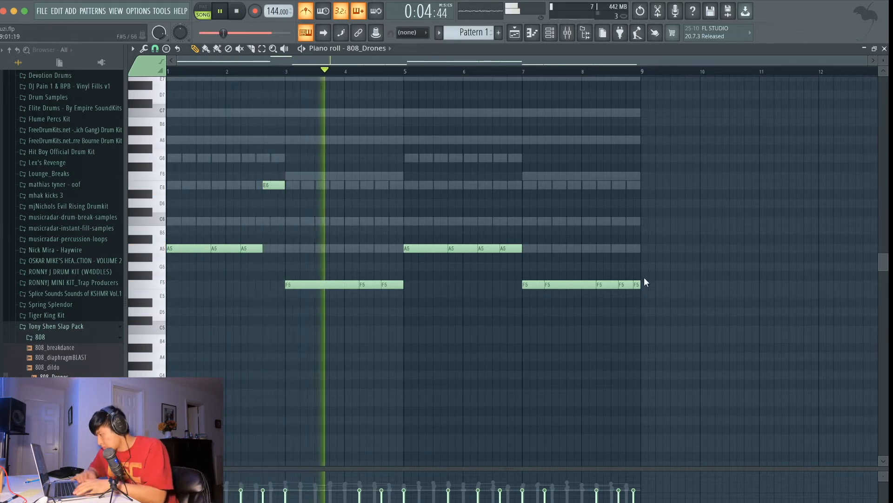
# Raise the last 808_Drones note of bar 6 from A5 to E6, ending at the start of bar 7
pyautogui.scroll(2, 644, 277)
pyautogui.scroll(-2, 565, 196)
pyautogui.scroll(-1, 565, 195)
pyautogui.click(512, 247)
pyautogui.moveTo(511, 247); pyautogui.dragTo(513, 182)
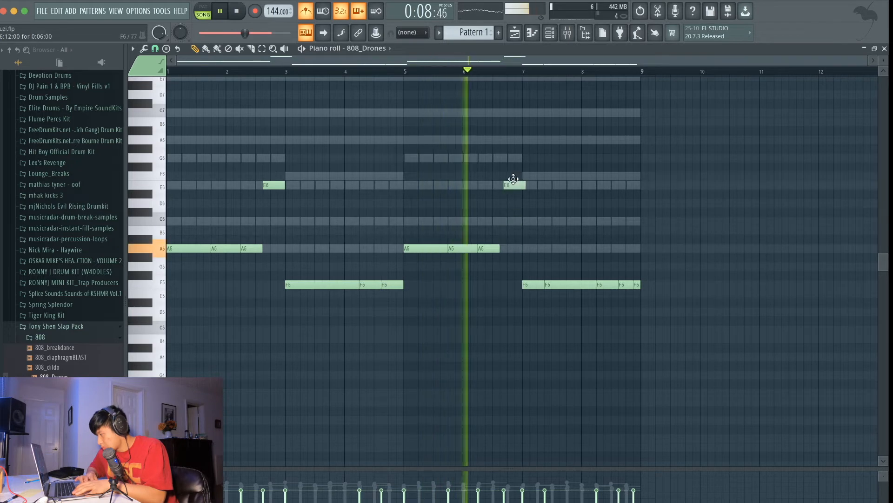
# Raise the second-to-last 808_Drones note of bar 8 to A5 and the last one to E6, and play the bassline
pyautogui.scroll(2, 646, 276)
pyautogui.moveTo(646, 275); pyautogui.dragTo(622, 282)
pyautogui.hotkey('shift', 'Up')
pyautogui.hotkey('shift', 'Up')
pyautogui.hotkey('shift', 'Up')
pyautogui.hotkey('shift', 'Up')
pyautogui.scroll(-2, 644, 273)
pyautogui.press('space')
pyautogui.scroll(2, 642, 274)
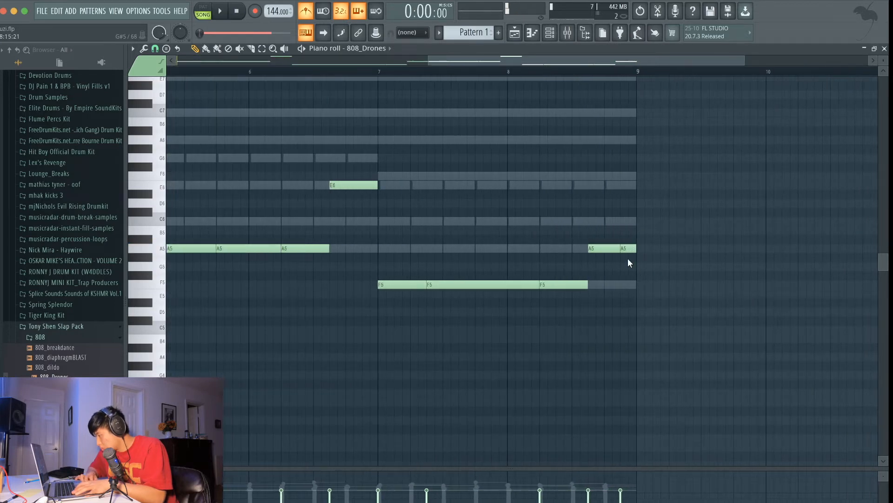
pyautogui.click(578, 73)
pyautogui.press('space')
pyautogui.scroll(-2, 636, 224)
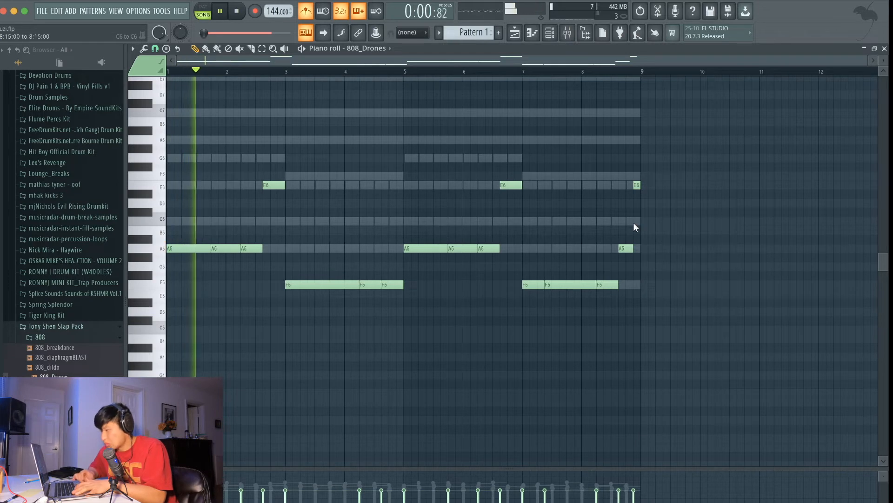
pyautogui.click(556, 33)
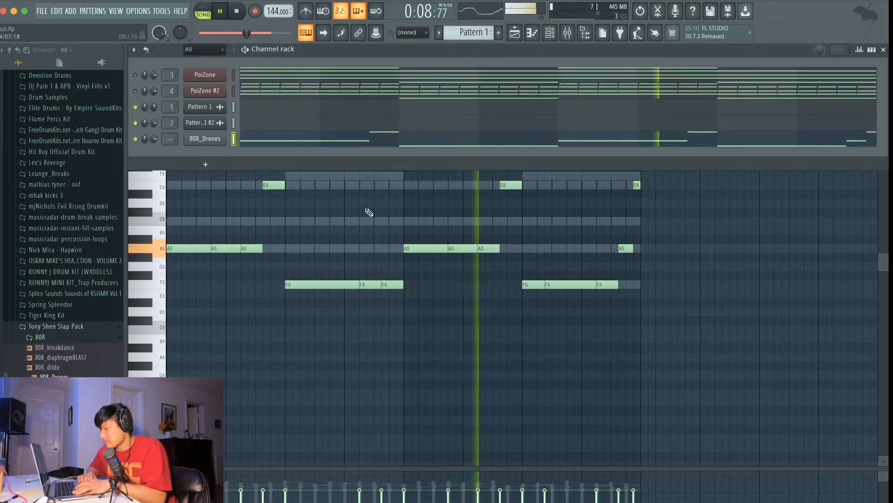
pyautogui.press('F6')
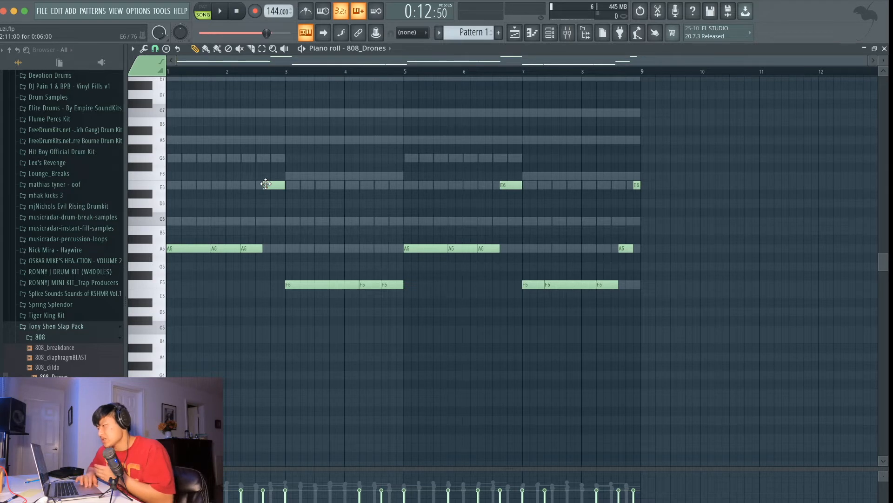
pyautogui.scroll(2, 266, 184)
pyautogui.scroll(2, 240, 125)
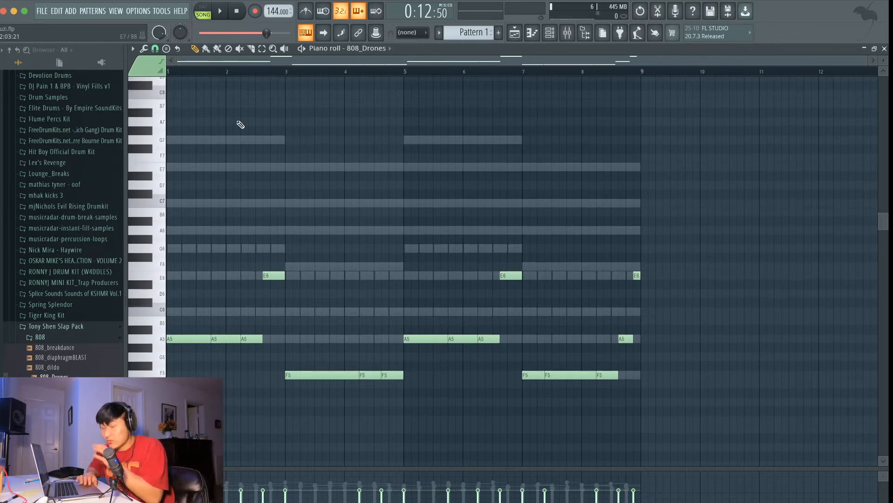
pyautogui.scroll(-3, 241, 126)
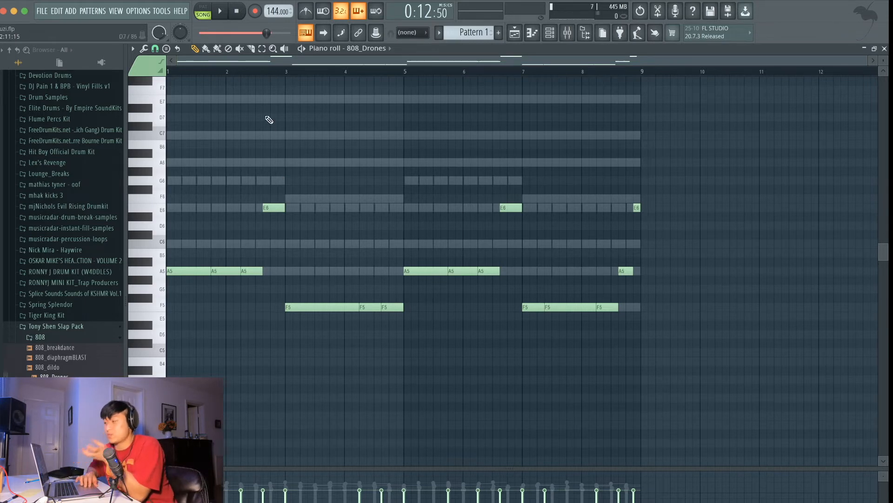
pyautogui.scroll(1, 269, 120)
# Add the clap_west sample from the Tony Shen Slap Pack's Clap folder as a new channel below 808_Drones
pyautogui.press('F6')
pyautogui.click(62, 338)
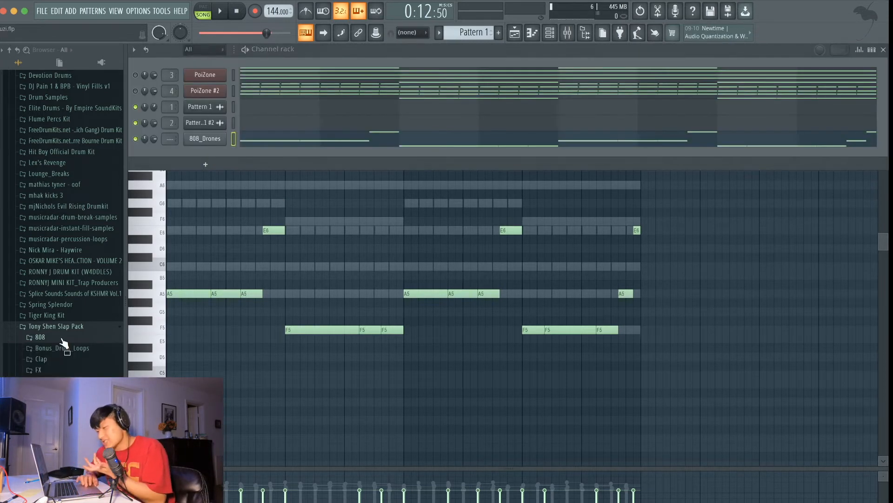
pyautogui.click(61, 362)
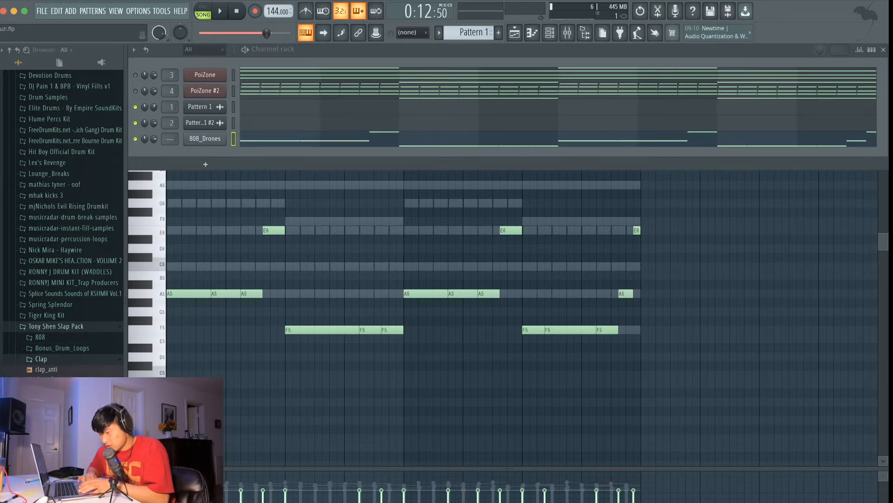
pyautogui.moveTo(195, 139); pyautogui.dragTo(196, 148)
# Place a clap_west hit on step 9 of each of bars 1 to 4 while the beat plays
pyautogui.click(871, 48)
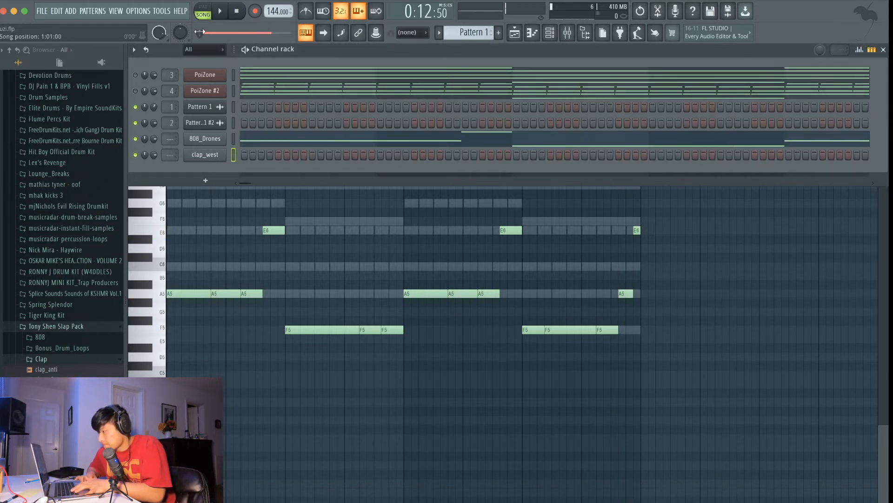
pyautogui.press('space')
pyautogui.click(311, 155)
pyautogui.click(448, 155)
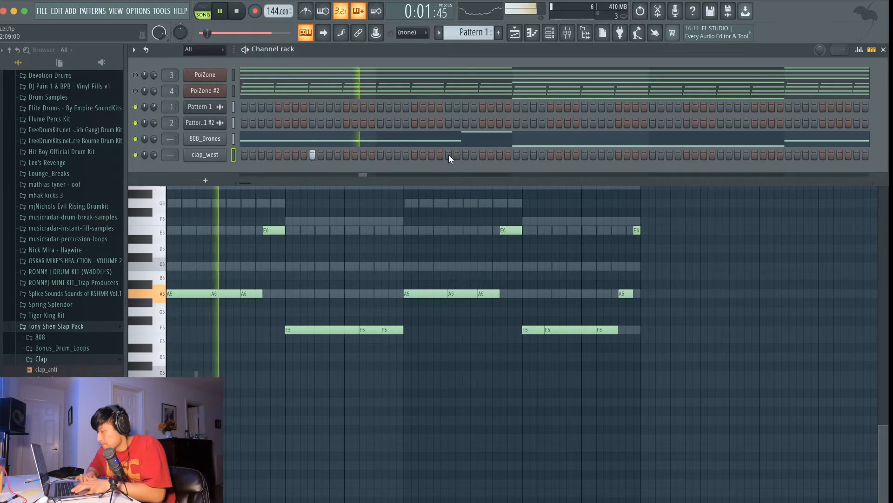
pyautogui.click(585, 155)
pyautogui.click(721, 154)
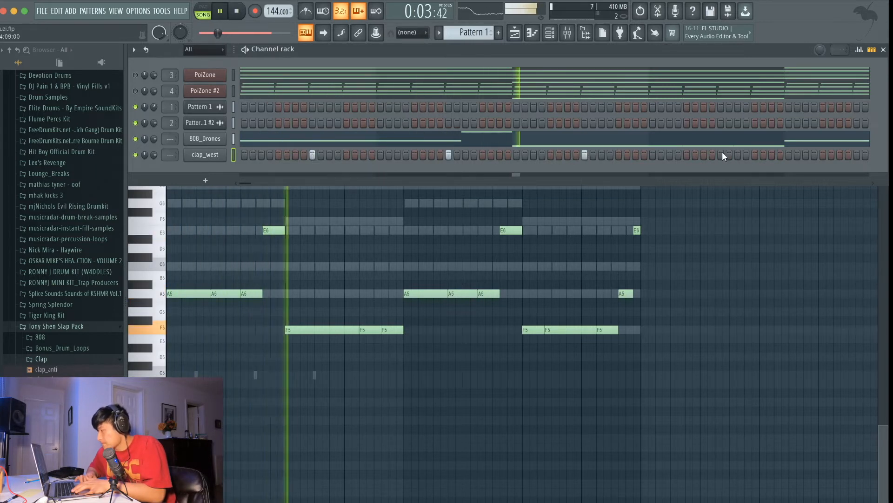
# Stop the playback, check the clap_west sampler settings, and play the beat again from the start
pyautogui.press('space')
pyautogui.click(204, 155)
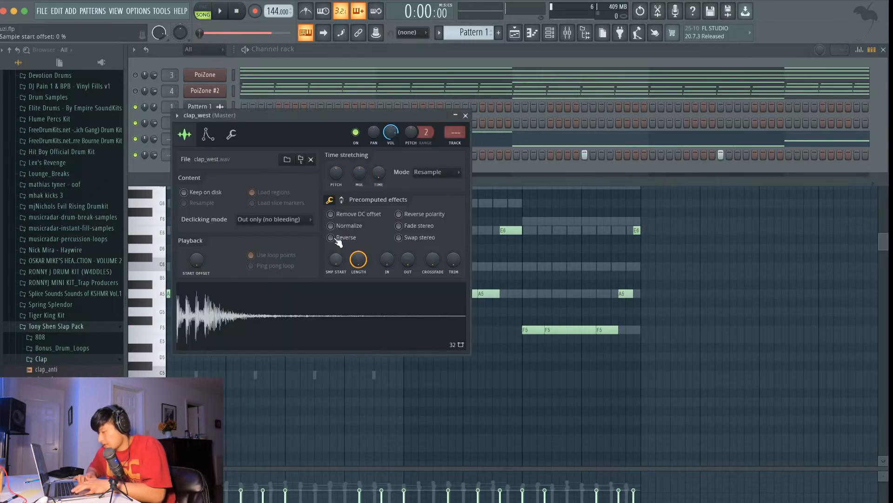
pyautogui.click(465, 116)
pyautogui.press('space')
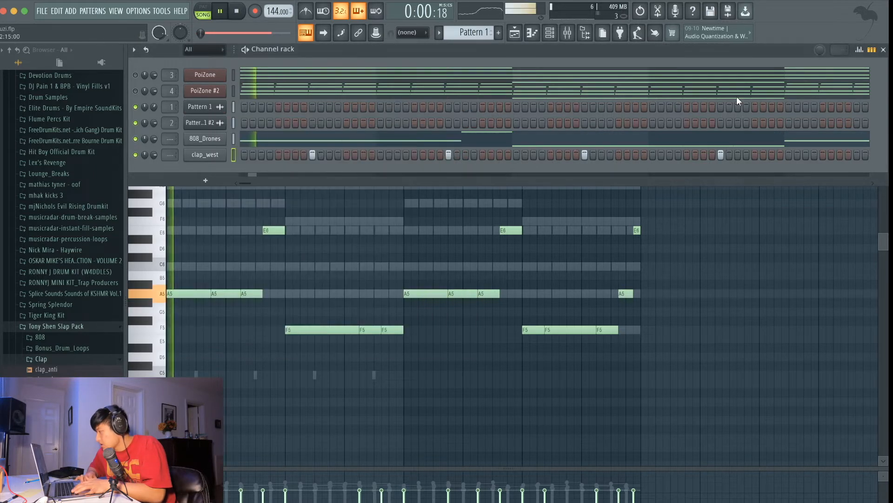
# Duplicate the clap_west notes of bars 1–4 into bars 5–8
pyautogui.press('F7')
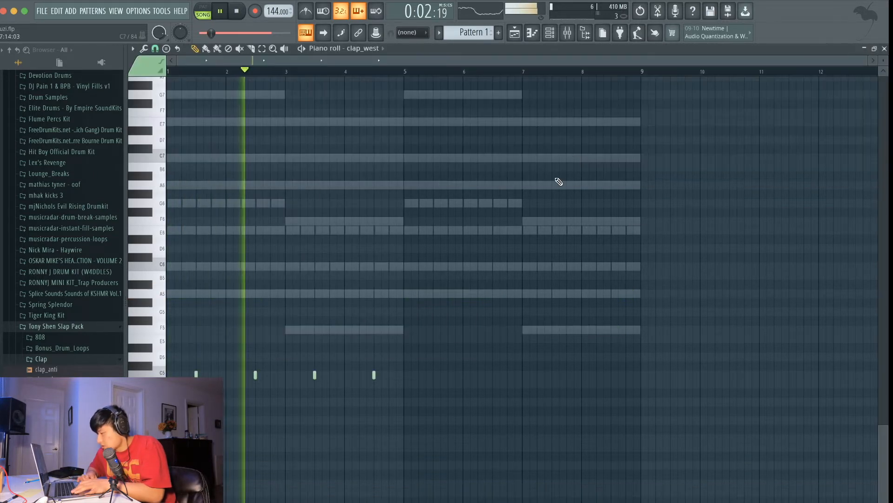
pyautogui.moveTo(423, 387); pyautogui.dragTo(170, 344)
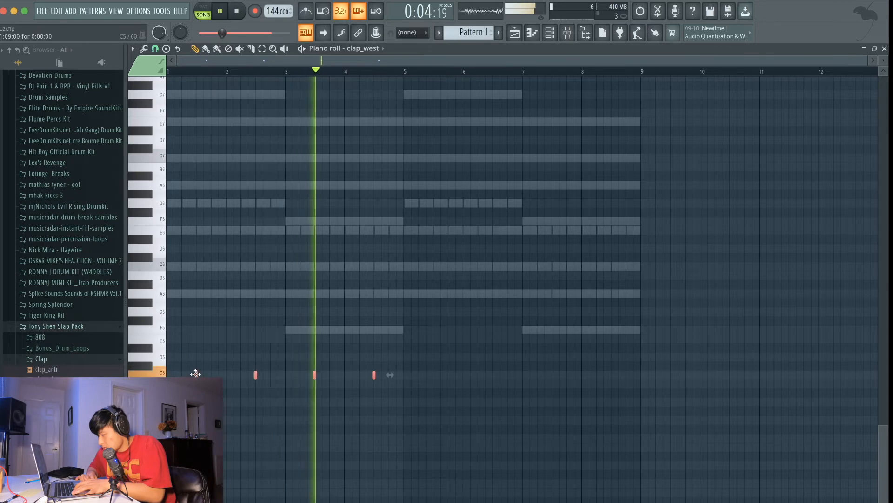
pyautogui.hotkey('ctrl', 'b')
pyautogui.click(434, 393)
pyautogui.click(550, 32)
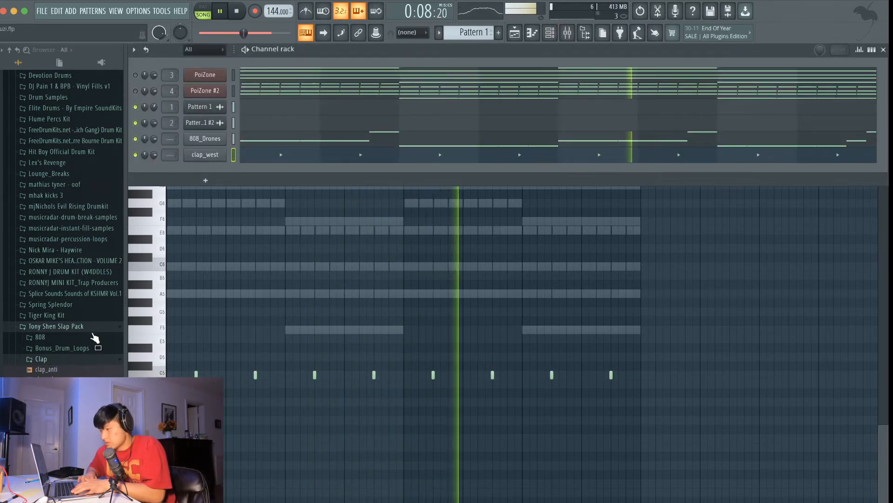
# Add the hat_bash sample as a new channel and fill it with a hit every two steps
pyautogui.click(72, 360)
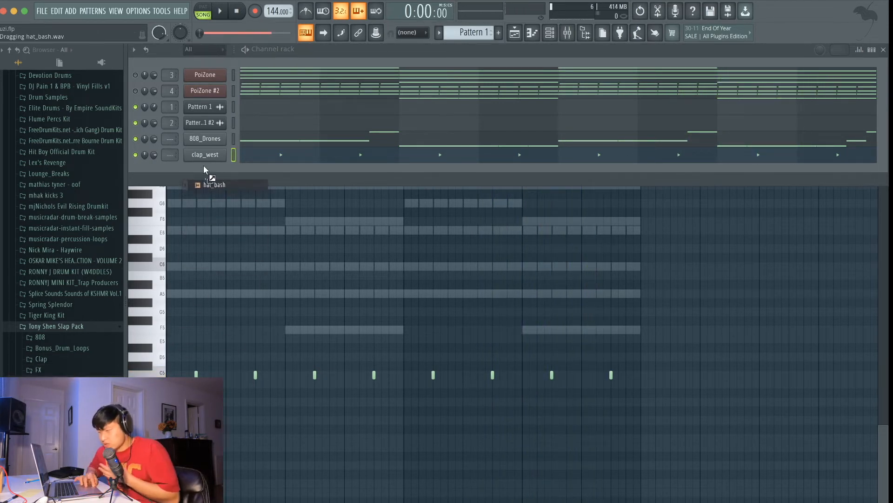
pyautogui.moveTo(204, 167); pyautogui.dragTo(203, 167)
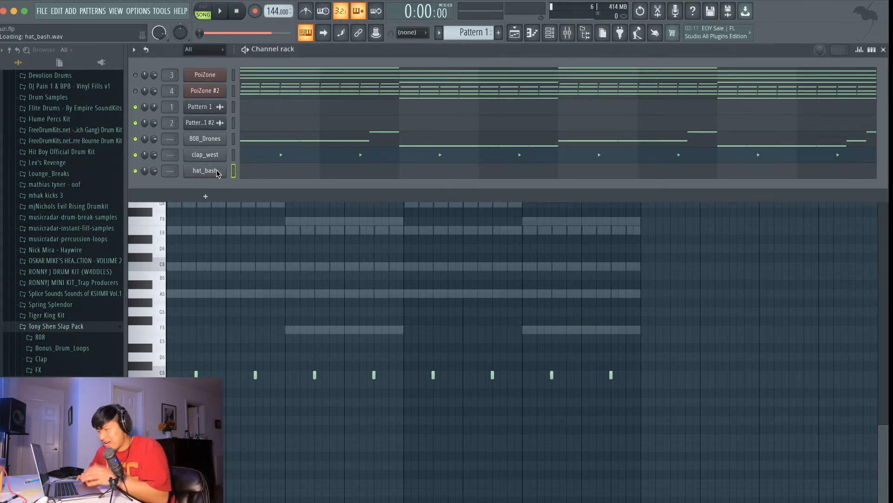
pyautogui.rightClick(215, 170)
pyautogui.click(348, 205)
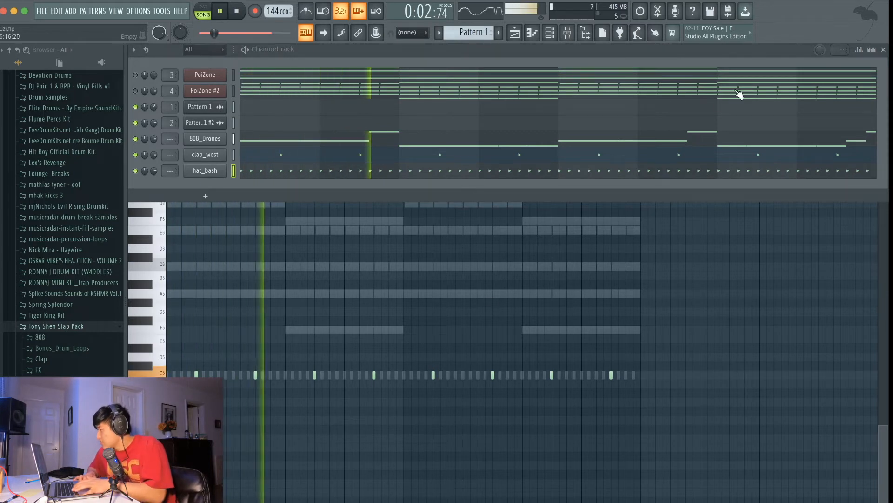
# Add extra hat_bash hits on step 2 of bars 1, 3 and 5, and listen to the beat
pyautogui.click(871, 49)
pyautogui.press('space')
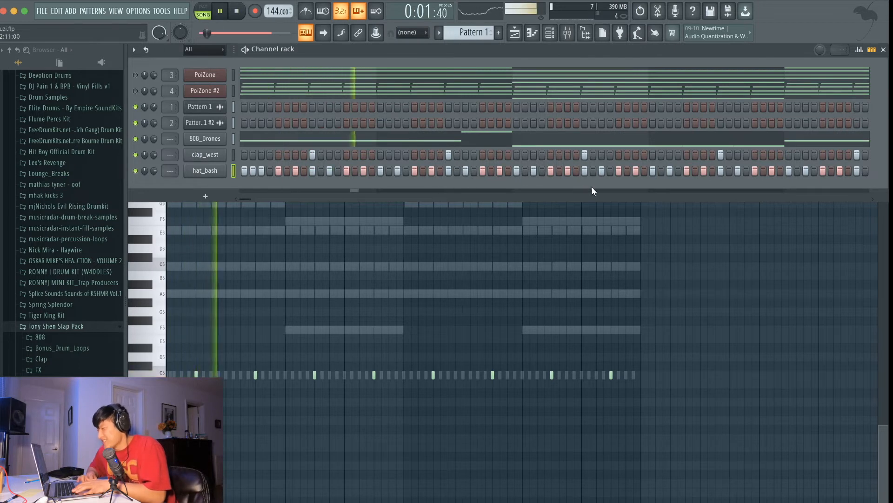
pyautogui.click(526, 172)
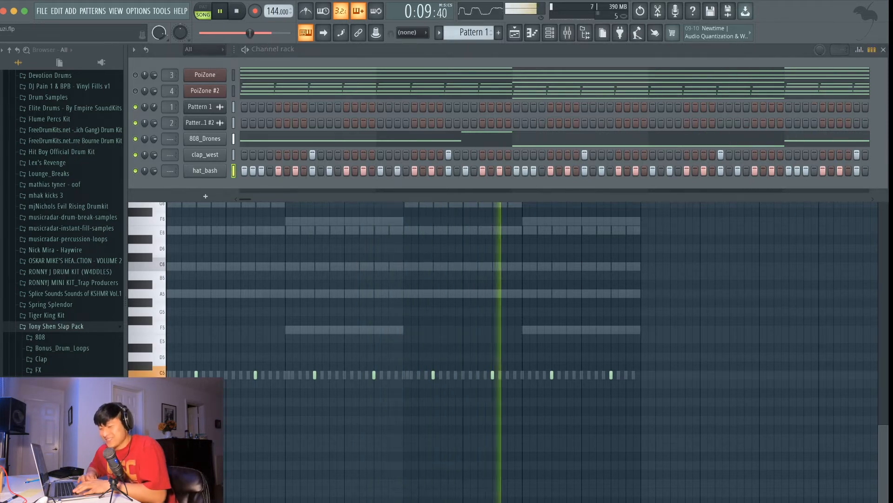
pyautogui.press('space')
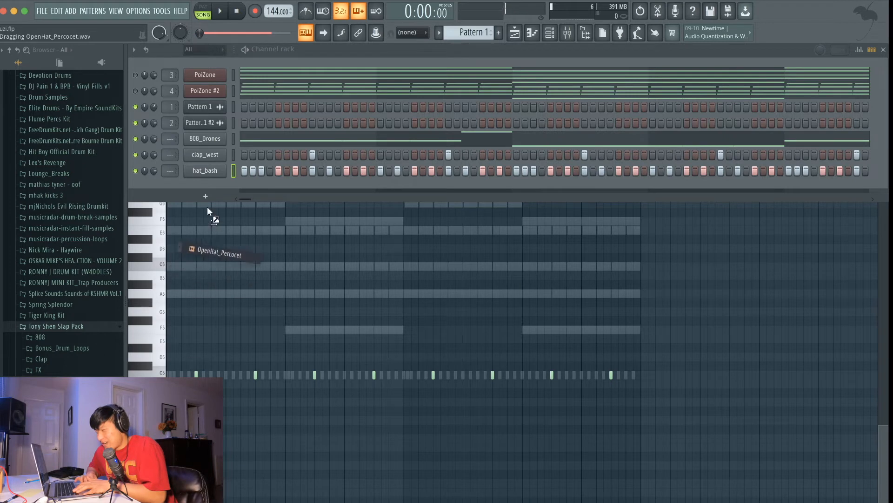
# Add the OpenHat_Percocet sample as a new channel and place hits on step 13 of bars 1 and 3
pyautogui.moveTo(203, 185); pyautogui.dragTo(203, 185)
pyautogui.press('space')
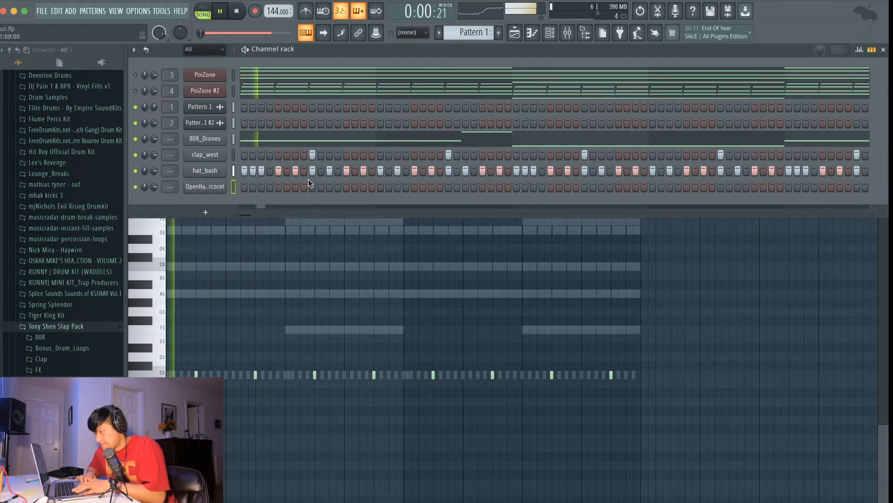
pyautogui.click(345, 186)
pyautogui.click(618, 186)
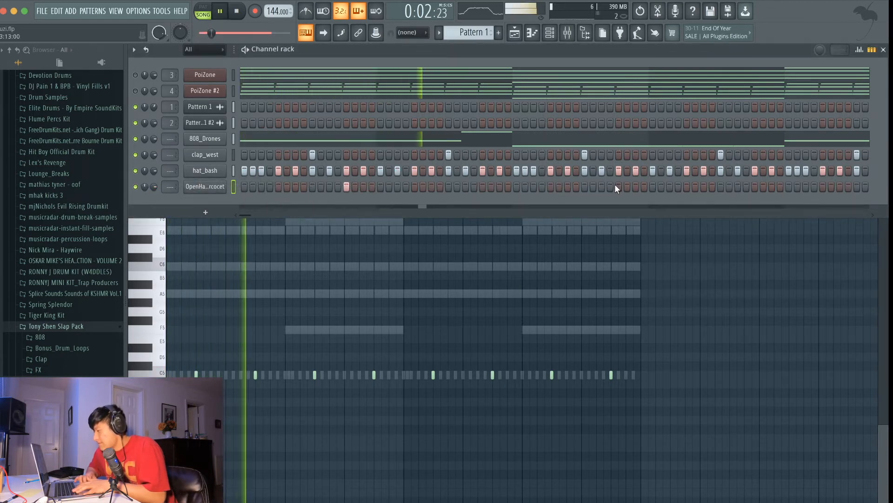
# Duplicate the OpenHat_Percocet hits of bars 1–4 into bars 5–8
pyautogui.click(872, 50)
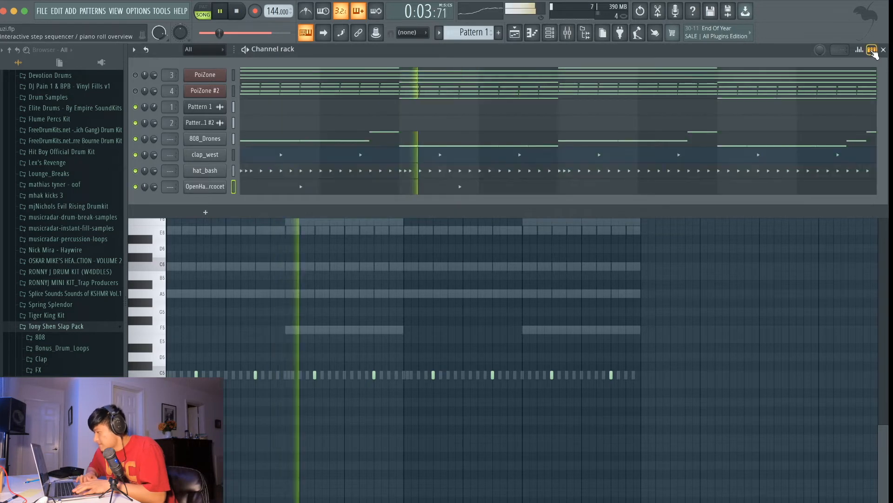
pyautogui.click(518, 188)
pyautogui.moveTo(445, 334)
pyautogui.mouseDown()
pyautogui.moveTo(186, 388)
pyautogui.moveTo(449, 389)
pyautogui.mouseUp()
pyautogui.hotkey('ctrl', 'd')
pyautogui.press('F6')
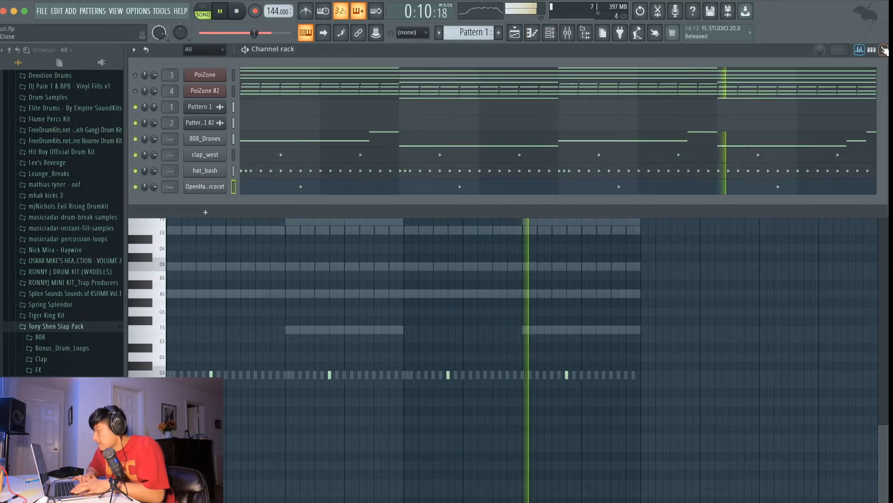
# Add snare_cloud9 as a channel with hits on step 7 of bar 1, step 15 of bar 3, and step 3 of bars 2 and 4
pyautogui.click(872, 49)
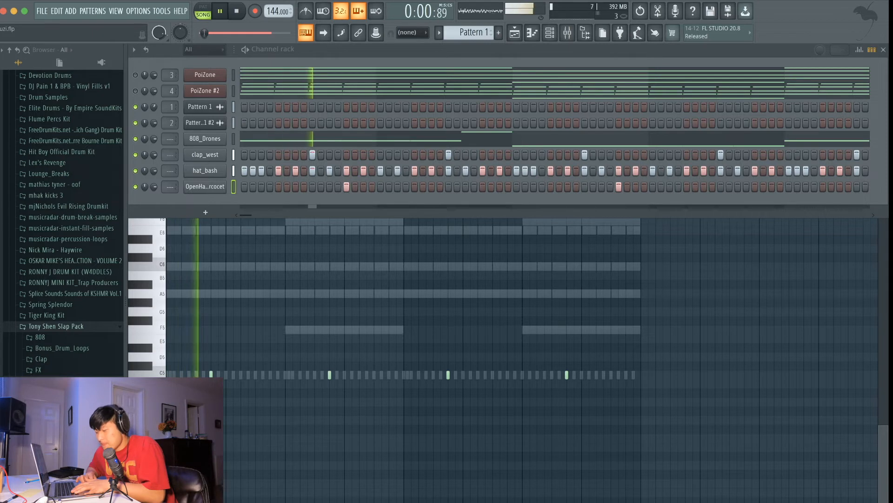
pyautogui.press('space')
pyautogui.scroll(1, 63, 223)
pyautogui.moveTo(201, 205); pyautogui.dragTo(202, 197)
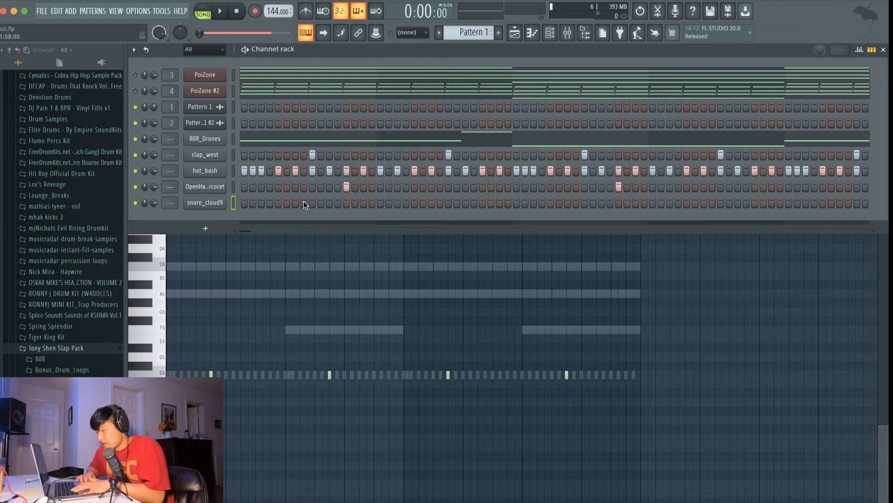
pyautogui.click(399, 202)
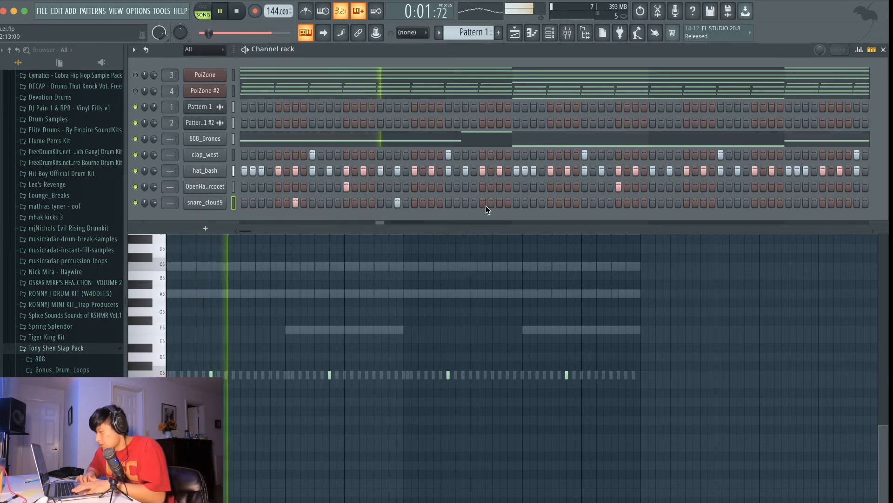
pyautogui.click(635, 202)
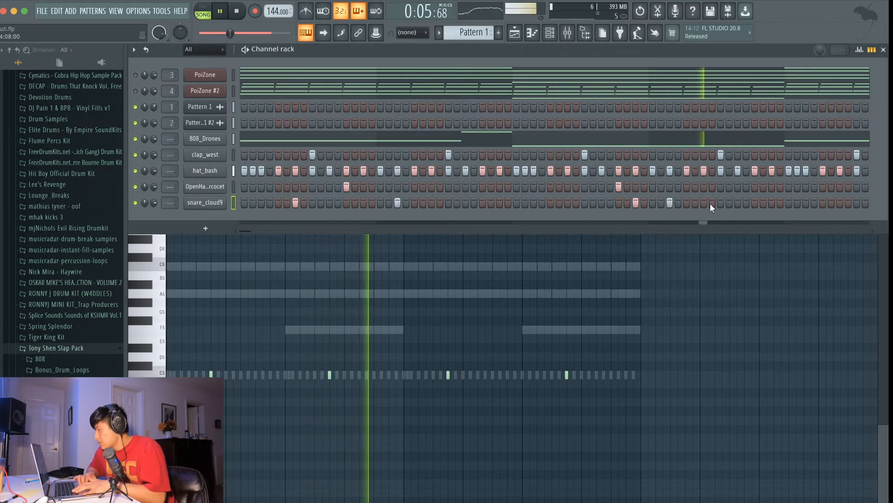
# Repeat the snare_cloud9 hits of bars 2–4 in bars 6–8, leaving bar 5 without a snare, and play the beat
pyautogui.click(872, 51)
pyautogui.click(471, 203)
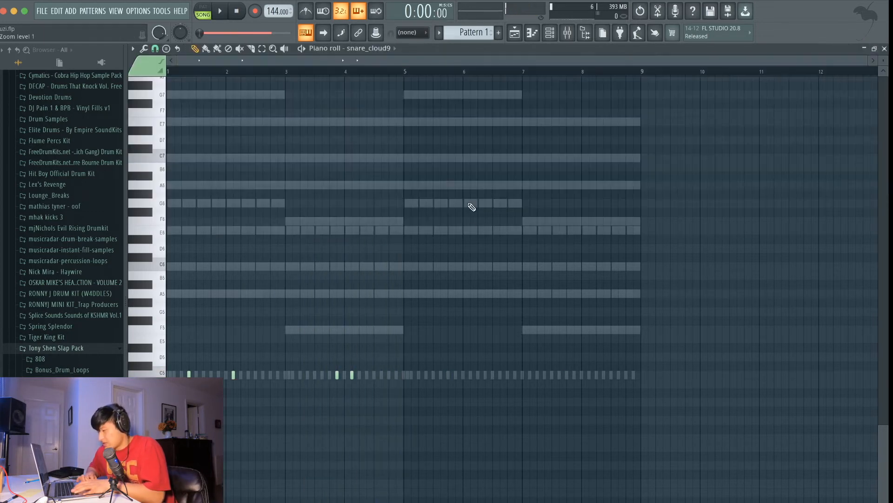
pyautogui.moveTo(197, 385); pyautogui.dragTo(426, 392)
pyautogui.keyDown('super'); pyautogui.click(427, 394); pyautogui.keyUp('super')
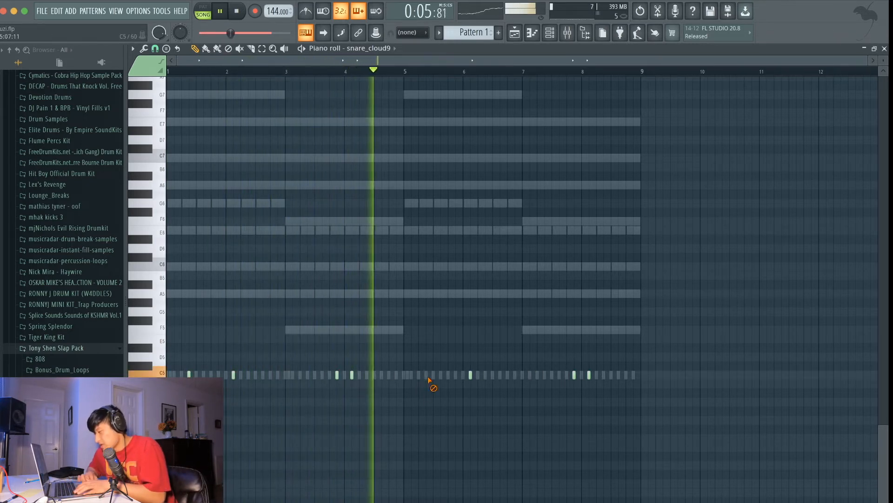
pyautogui.click(550, 32)
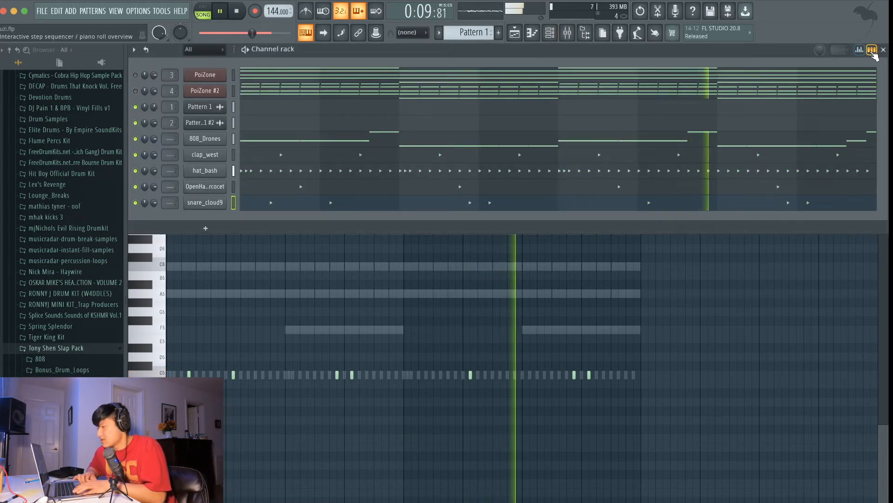
pyautogui.click(872, 50)
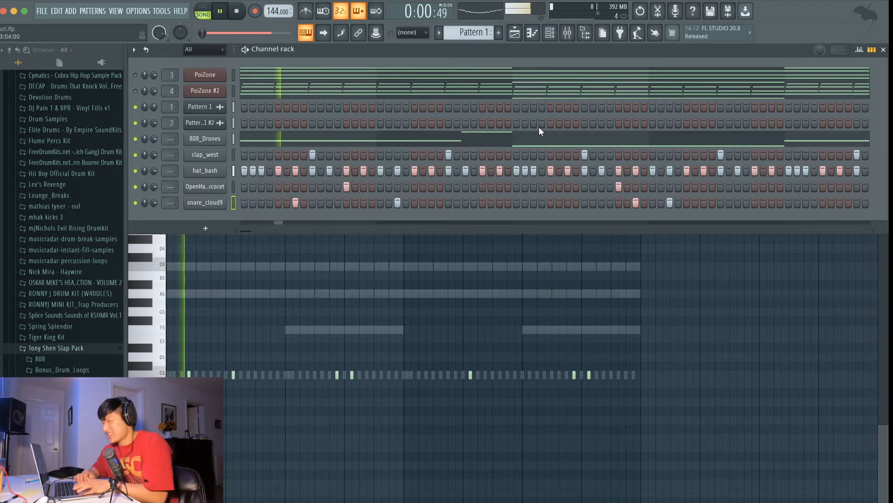
pyautogui.hotkey('ctrl', 'Left')
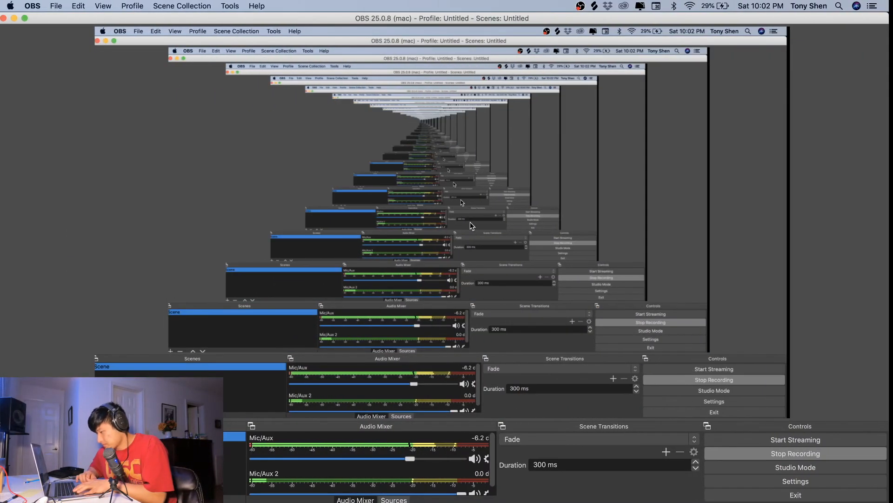
pyautogui.hotkey('ctrl', 'Right')
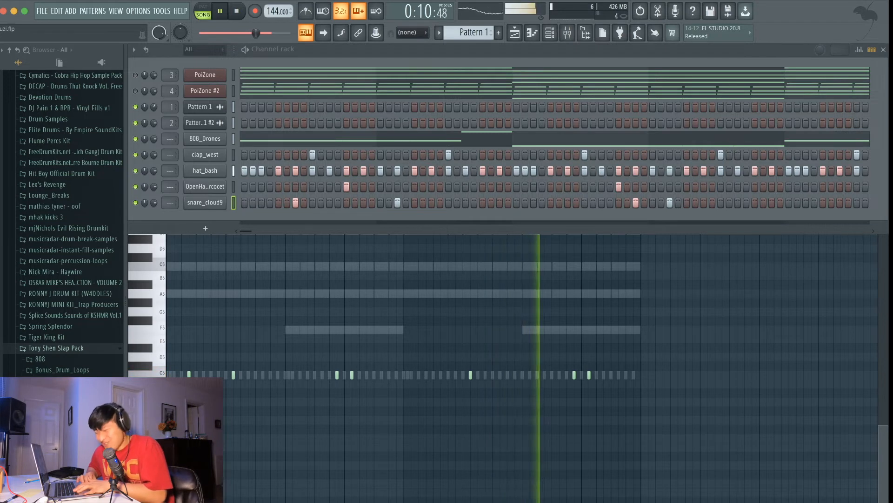
# Add the kick_tobias sample as a new channel and turn on Normalize for it
pyautogui.press('space')
pyautogui.scroll(-1, 63, 223)
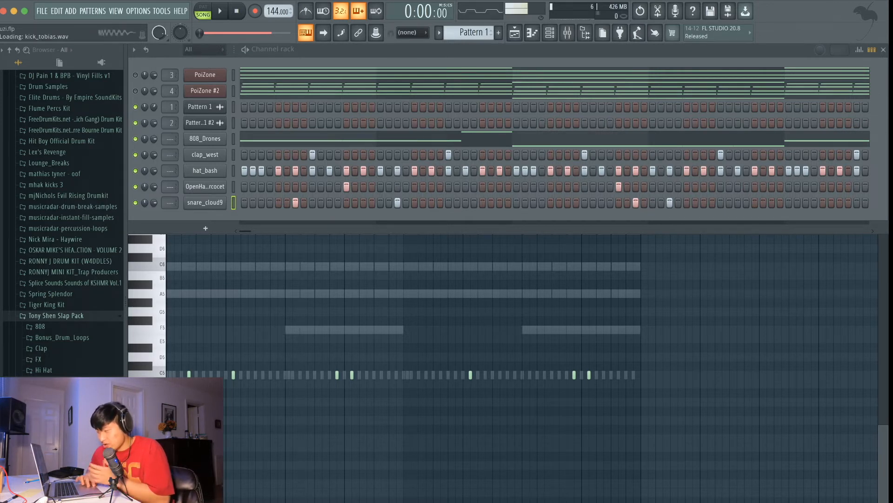
pyautogui.moveTo(202, 210); pyautogui.dragTo(202, 211)
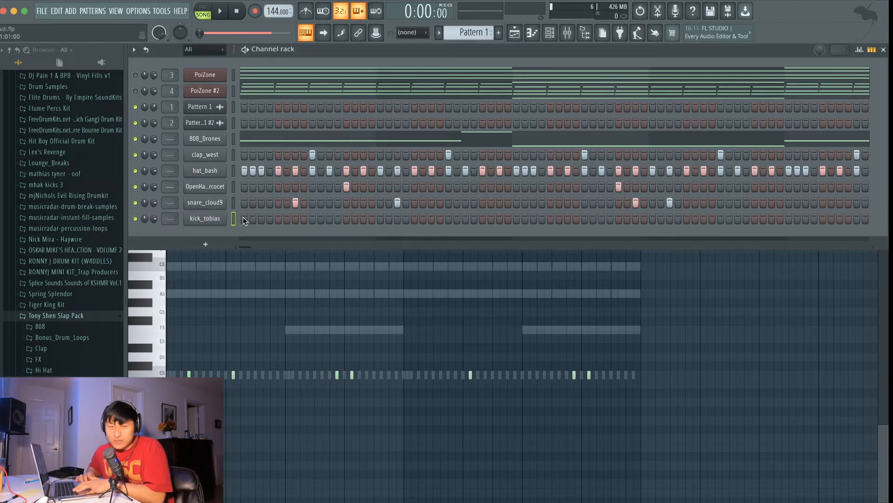
pyautogui.press('space')
pyautogui.press('space')
pyautogui.click(221, 222)
pyautogui.click(386, 281)
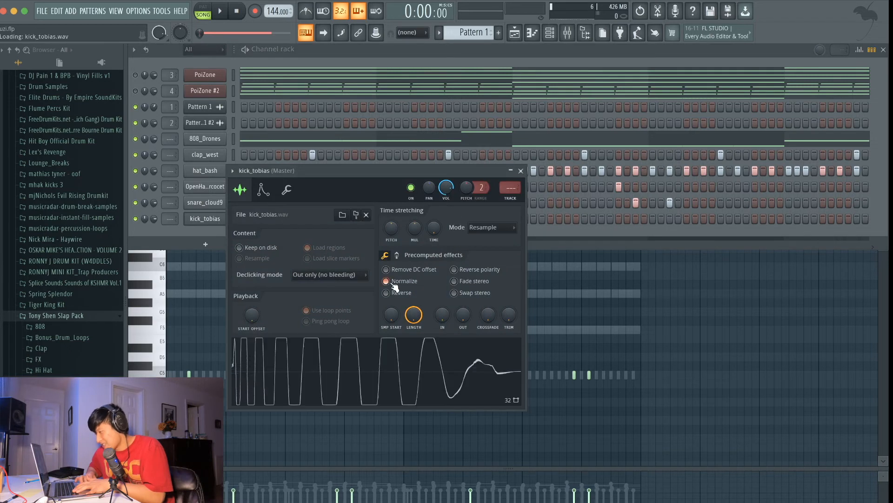
pyautogui.click(521, 171)
# Place kick_tobias hits on steps 1 and 13 of bar 1, steps 5 and 11 of bars 2 and 4, step 1 of bars 3 and 5
pyautogui.press('space')
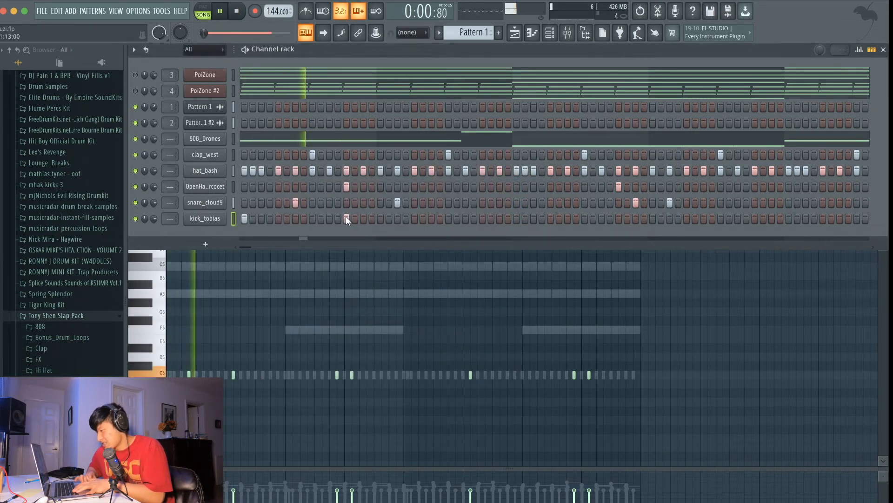
pyautogui.click(415, 219)
pyautogui.click(465, 218)
pyautogui.click(517, 218)
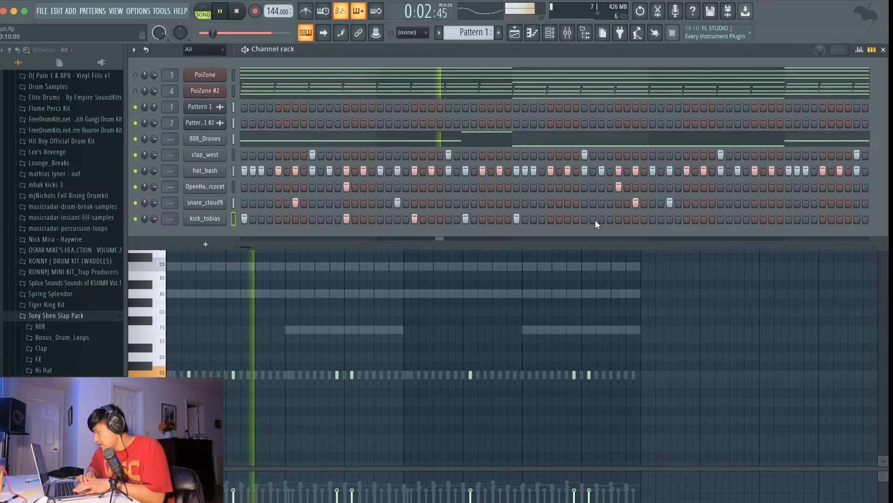
pyautogui.click(687, 217)
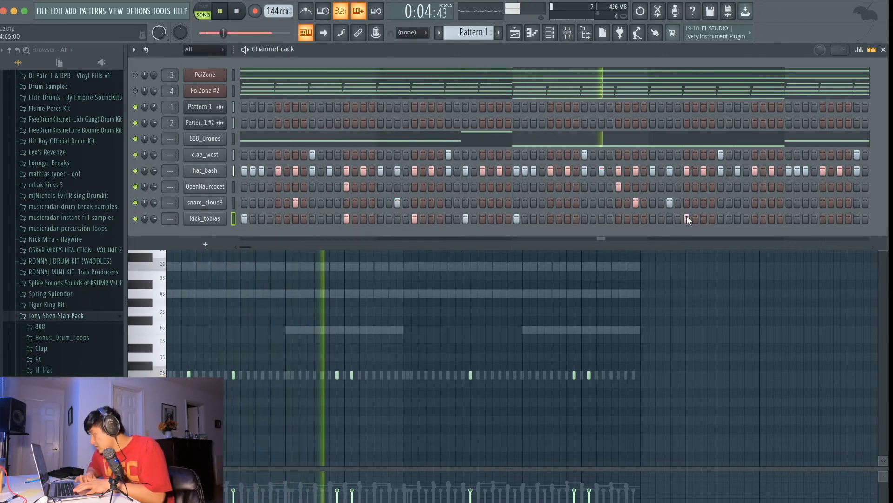
pyautogui.click(738, 219)
pyautogui.click(789, 218)
pyautogui.press('space')
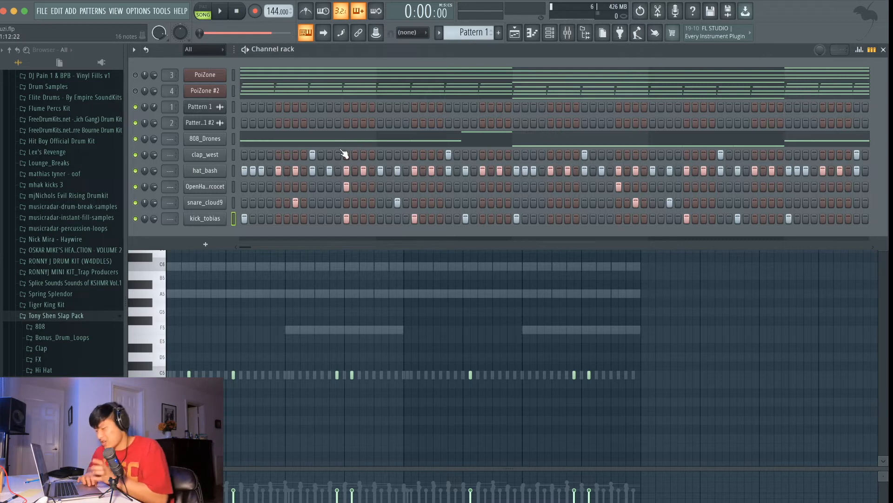
# Add kick_tobias hits at bar 5 step 13, bar 6 step 11, bar 7 steps 1 and 7, and bar 8 steps 5, 11 and 15
pyautogui.moveTo(244, 247); pyautogui.dragTo(279, 253)
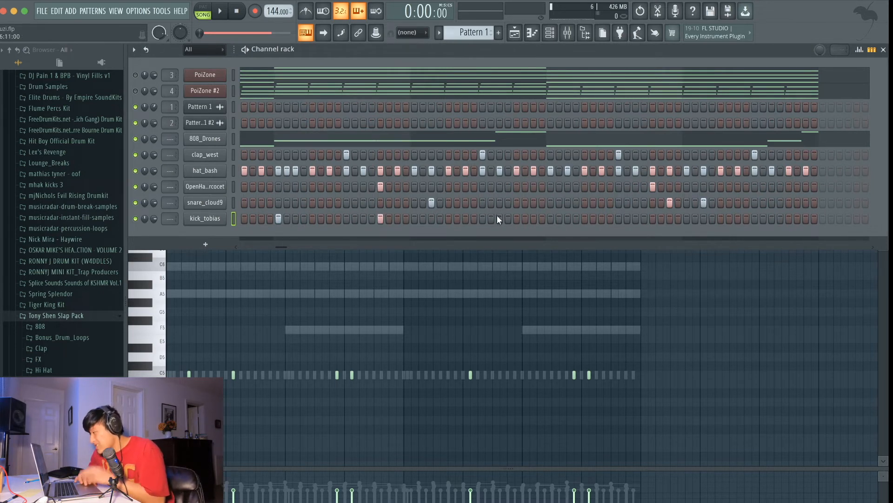
pyautogui.click(551, 217)
pyautogui.press('space')
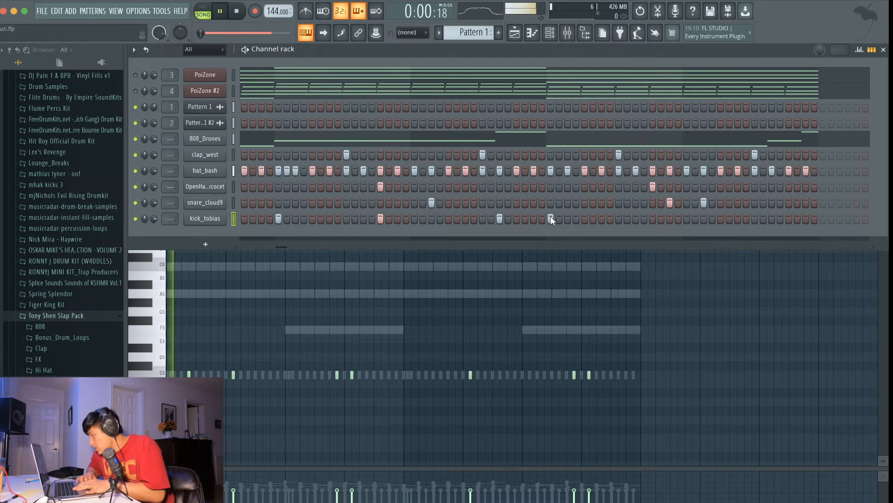
pyautogui.click(602, 217)
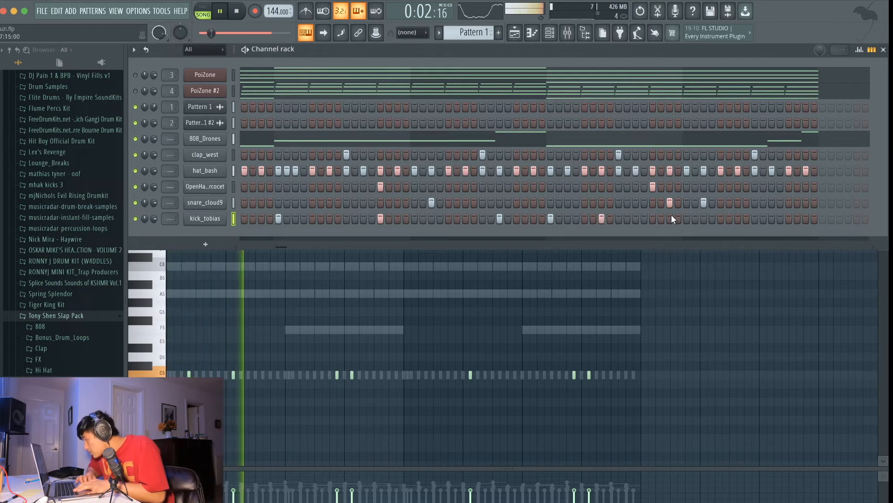
pyautogui.click(720, 218)
pyautogui.click(771, 217)
pyautogui.click(806, 218)
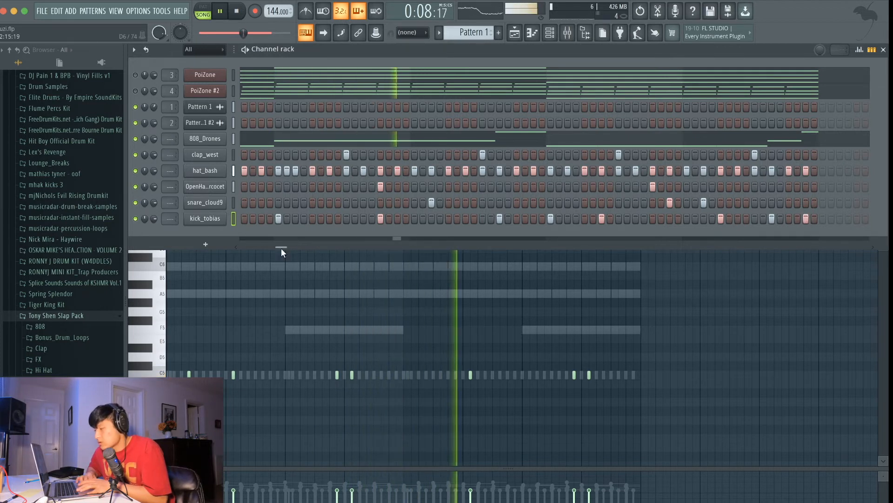
# Add a kick_tobias hit on step 5 of bar 6 and check the kick pattern across all bars
pyautogui.moveTo(281, 247)
pyautogui.mouseDown()
pyautogui.moveTo(256, 247)
pyautogui.moveTo(278, 249)
pyautogui.mouseUp()
pyautogui.click(517, 219)
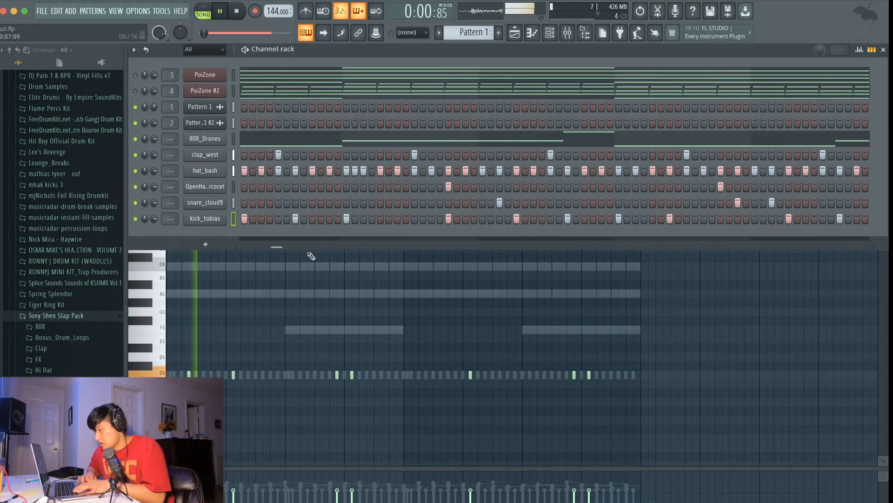
pyautogui.moveTo(273, 246); pyautogui.dragTo(283, 249)
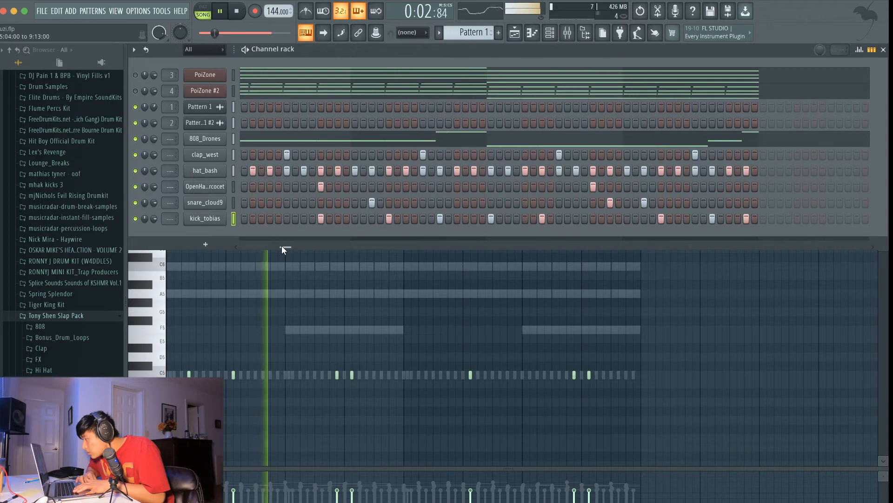
pyautogui.moveTo(281, 245); pyautogui.dragTo(188, 247)
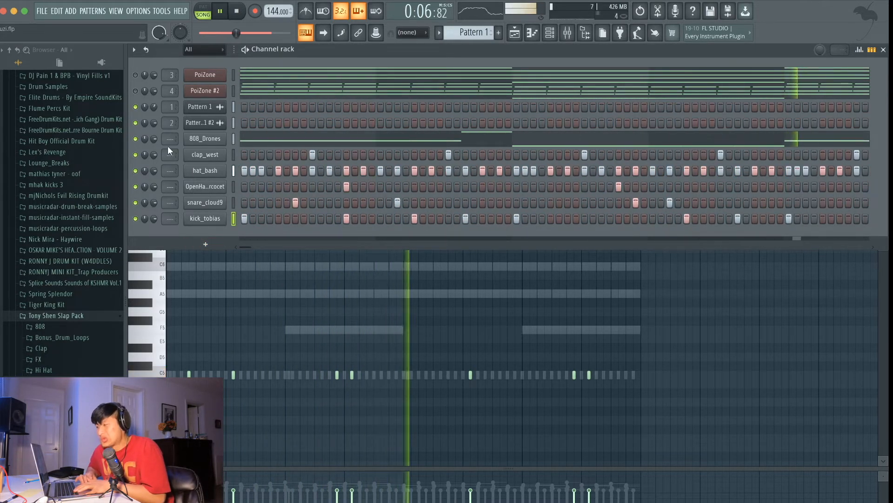
pyautogui.click(516, 34)
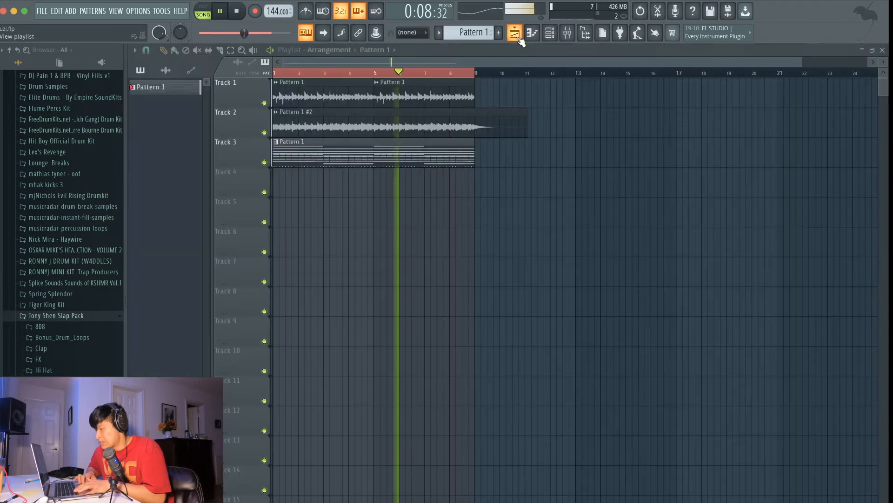
pyautogui.click(550, 35)
pyautogui.press('space')
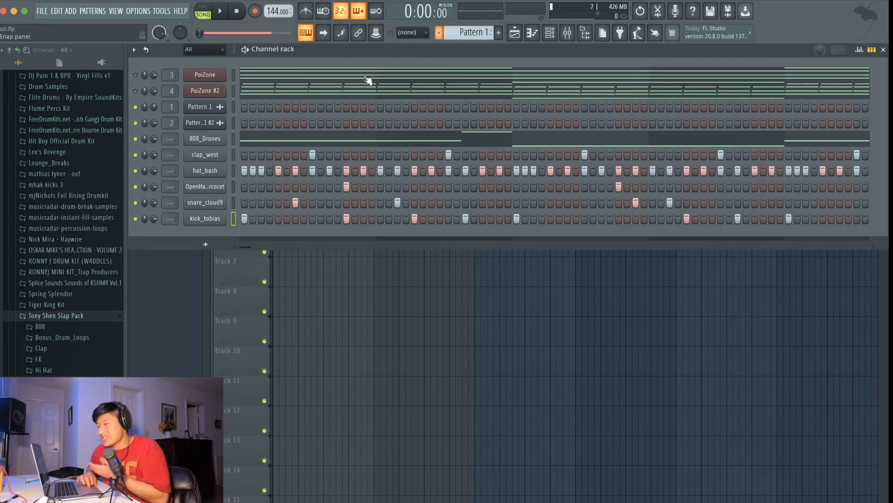
pyautogui.click(515, 33)
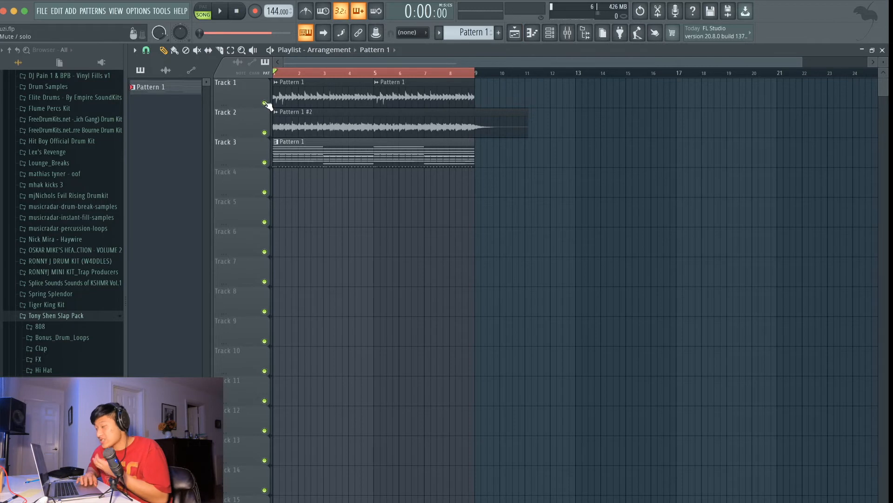
pyautogui.press('F6')
# Add a Sytrus channel with the Celestial 2 short synth preset and audition it against the beat
pyautogui.click(188, 243)
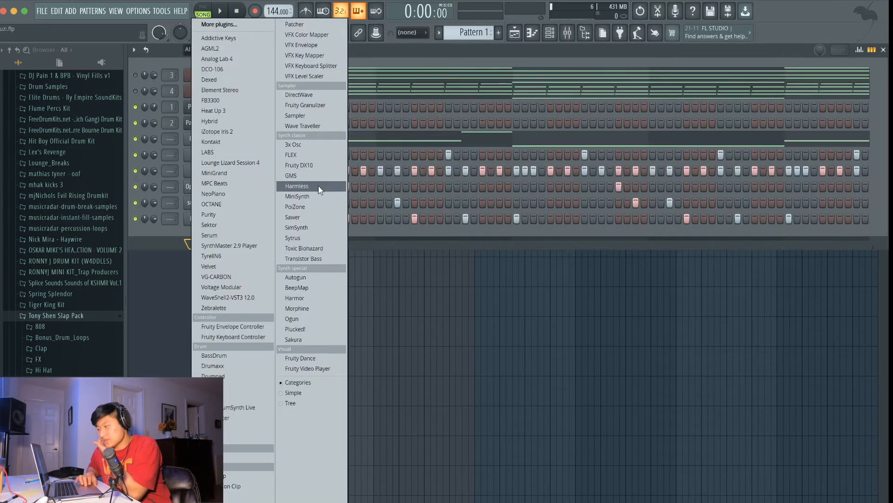
pyautogui.click(303, 237)
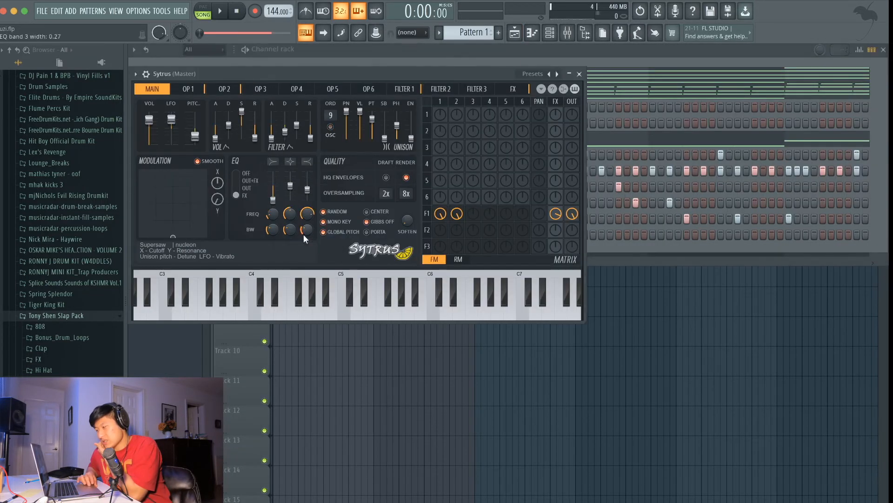
pyautogui.click(138, 75)
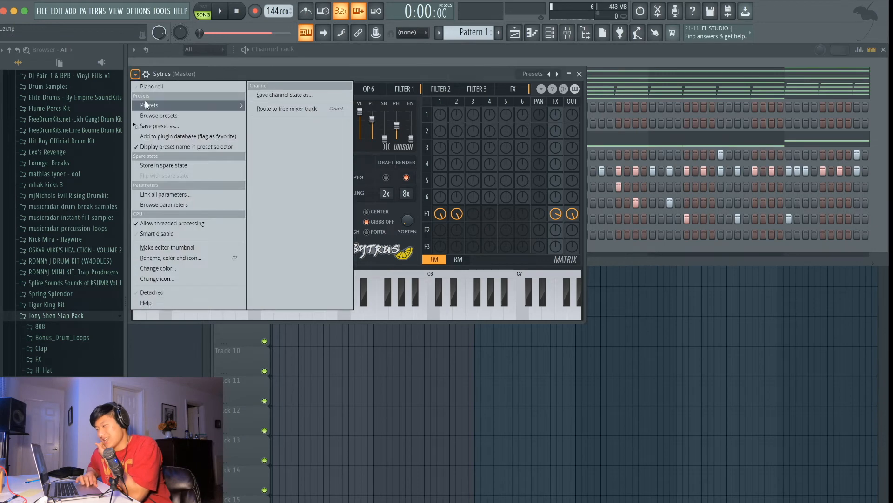
pyautogui.moveTo(144, 102)
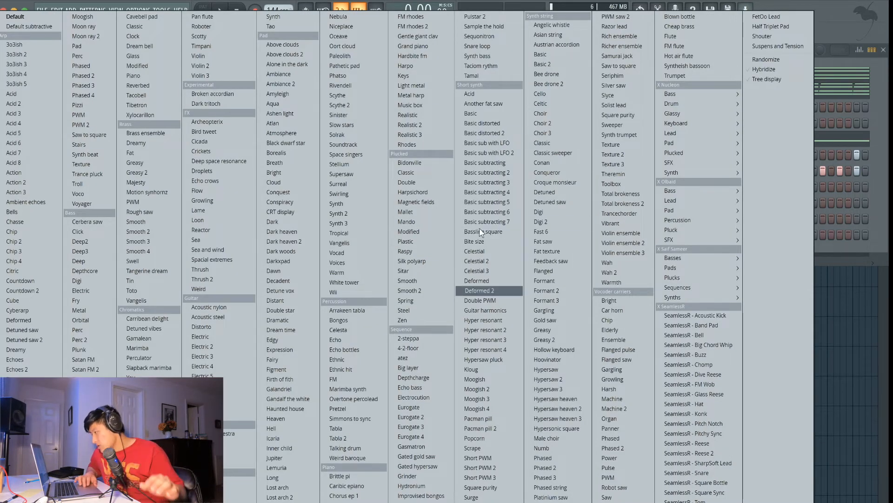
pyautogui.click(487, 256)
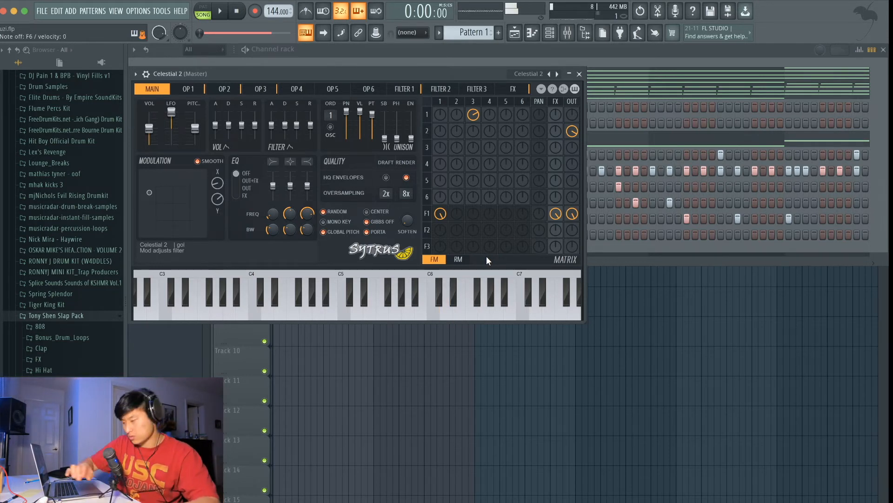
pyautogui.press('space')
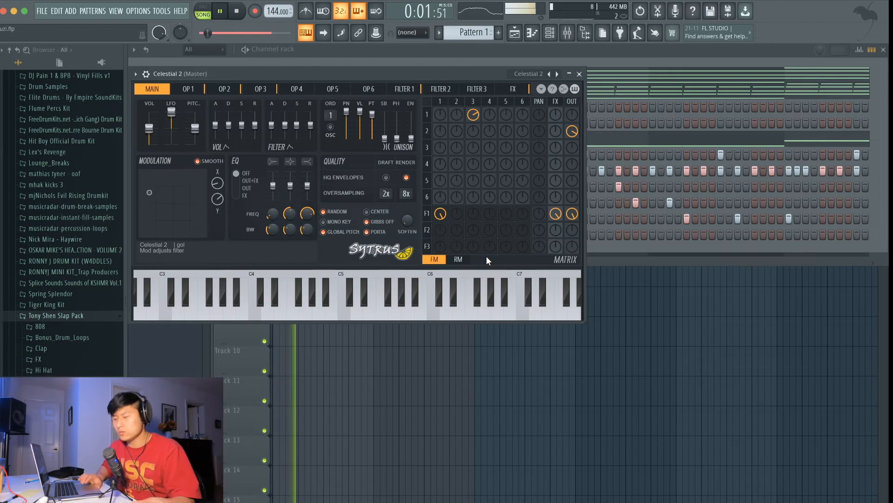
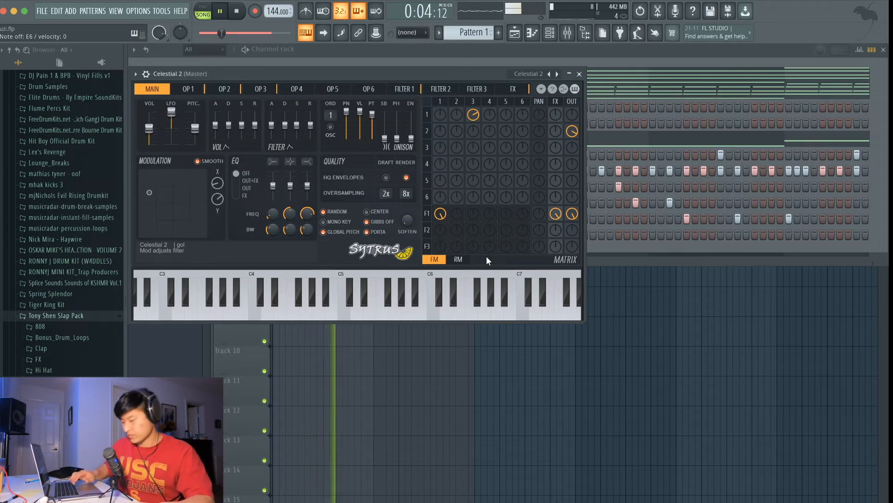
pyautogui.press('space')
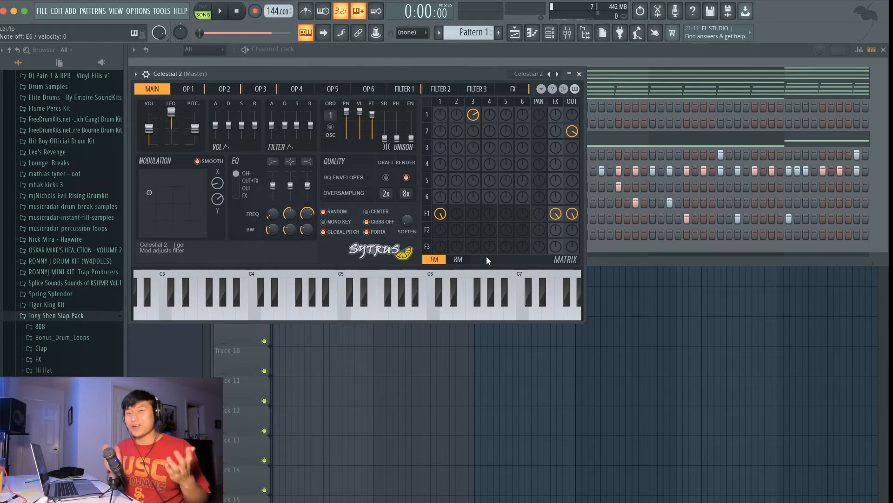
pyautogui.click(580, 75)
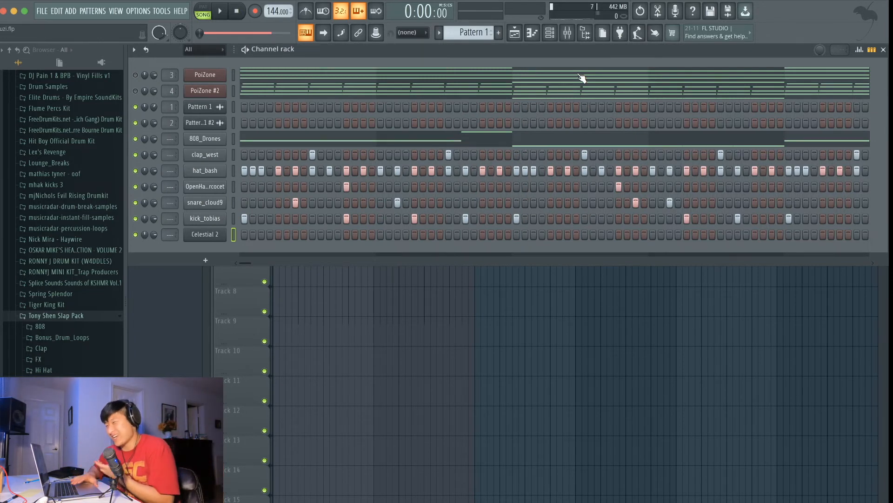
pyautogui.press('space')
pyautogui.press('space')
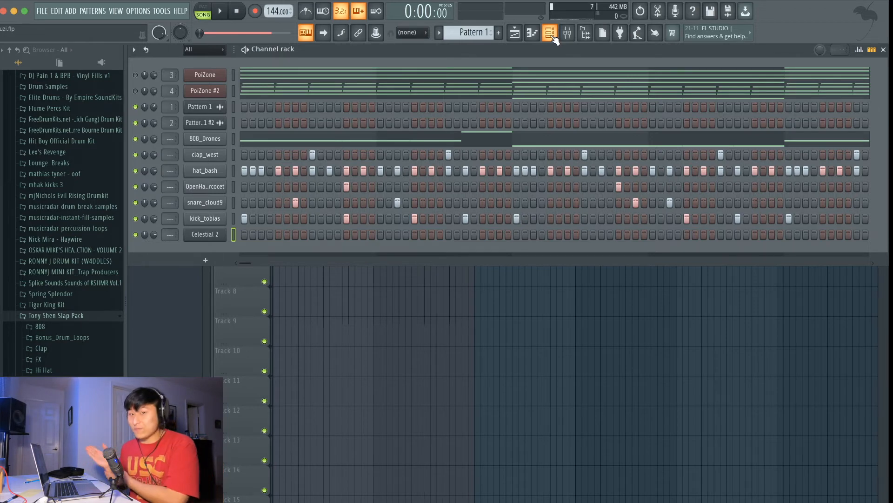
# Draw a one-bar A6 note at the start of bar 1 in the Celestial 2 piano roll
pyautogui.press('F7')
pyautogui.press('space')
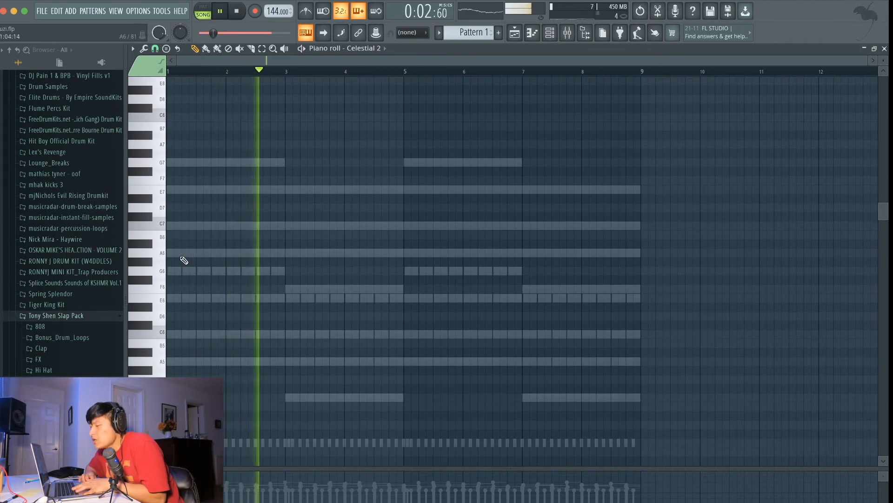
pyautogui.press('space')
pyautogui.moveTo(168, 252); pyautogui.dragTo(196, 253)
pyautogui.press('space')
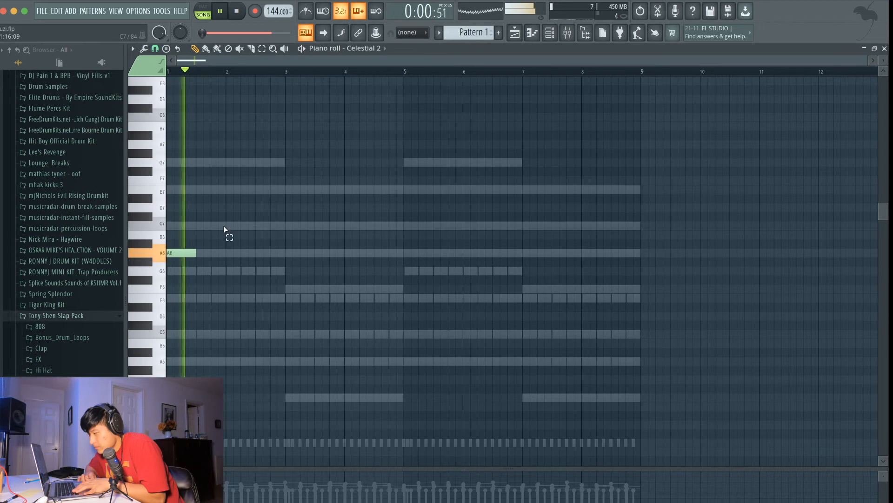
pyautogui.moveTo(196, 251); pyautogui.dragTo(225, 250)
pyautogui.press('space')
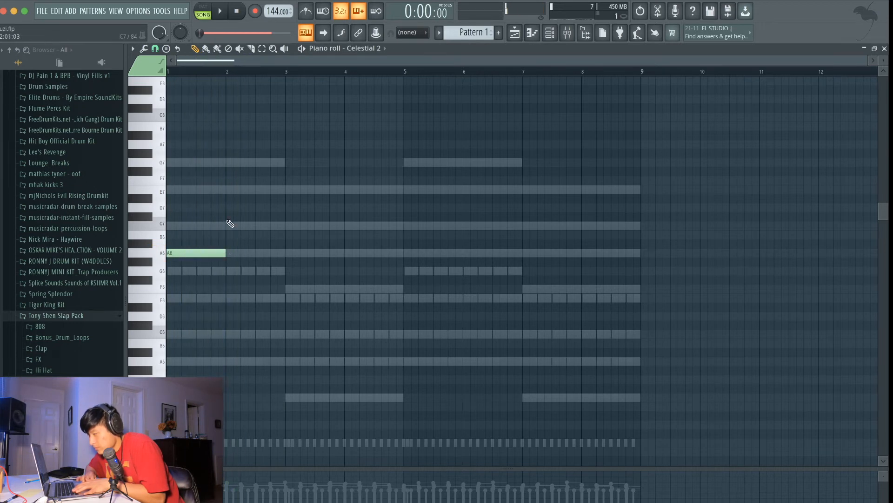
# Add a half-bar G7 note at the start of bar 2 and a one-bar E7 note from the middle of bar 2
pyautogui.click(224, 163)
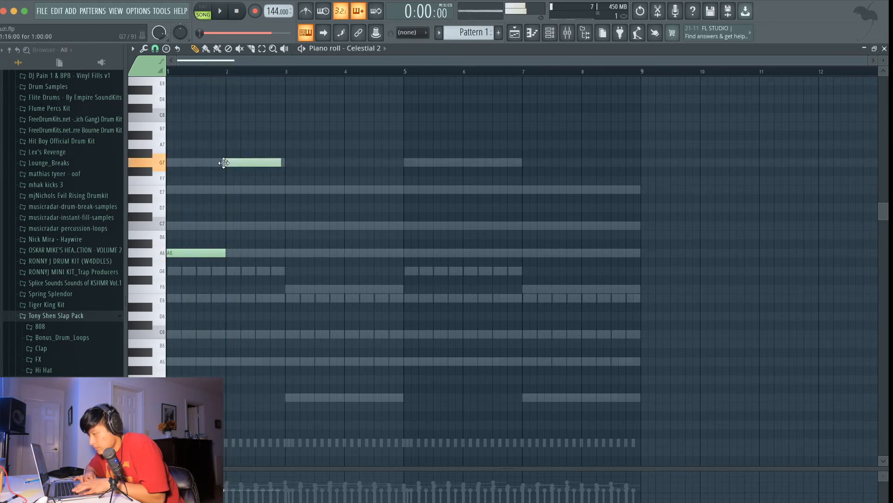
pyautogui.click(255, 190)
pyautogui.press('space')
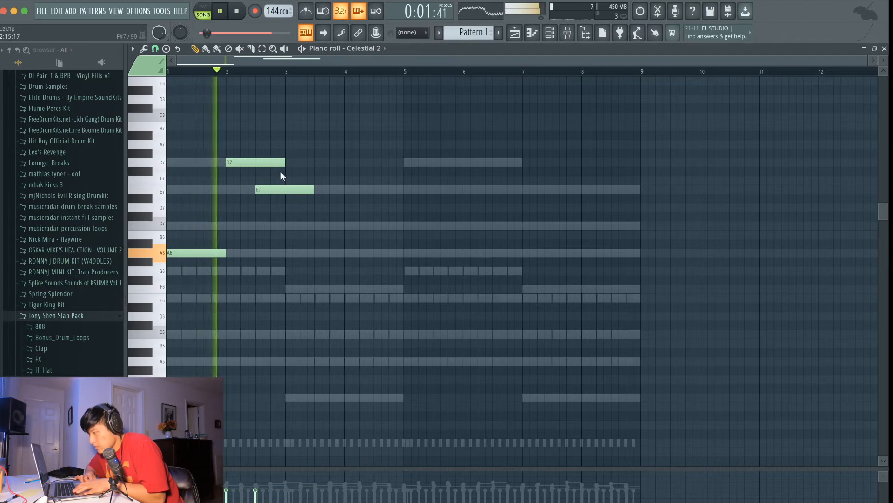
pyautogui.moveTo(285, 162); pyautogui.dragTo(256, 162)
pyautogui.press('space')
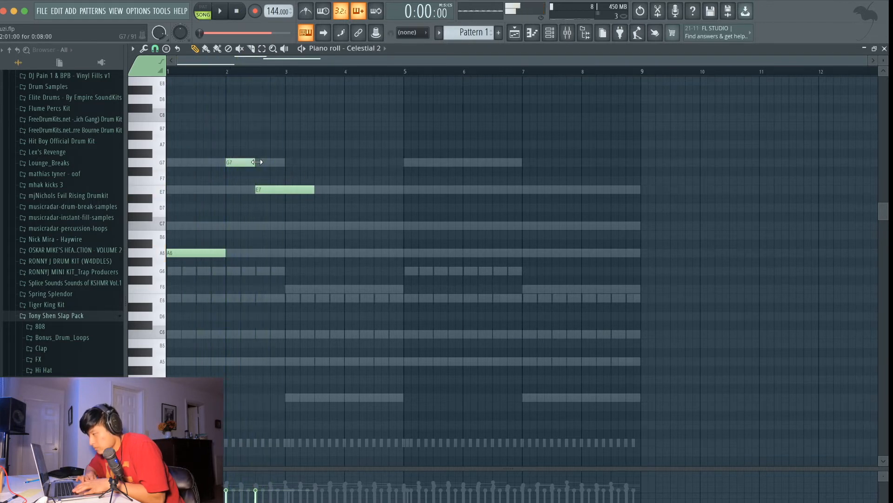
# Shorten the E7 note to half a bar and add a one-bar C7 note at the start of bar 3, checking it in playback
pyautogui.moveTo(295, 213); pyautogui.dragTo(285, 225)
pyautogui.press('space')
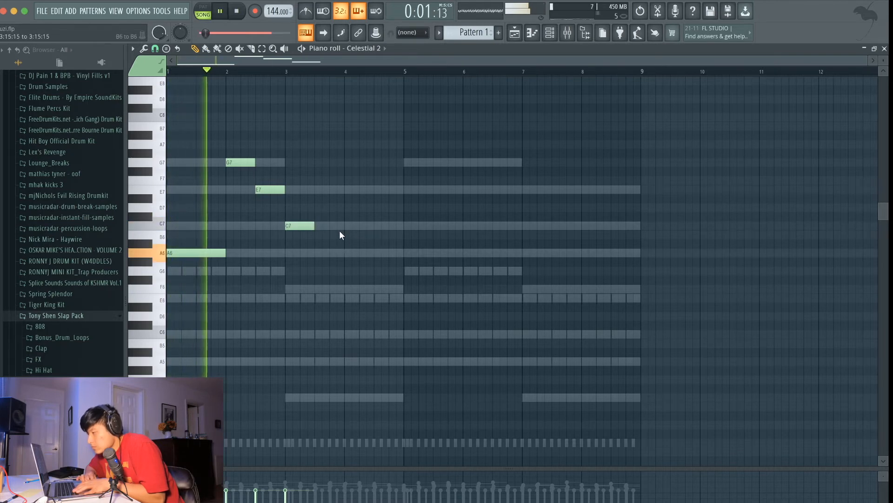
pyautogui.click(324, 226)
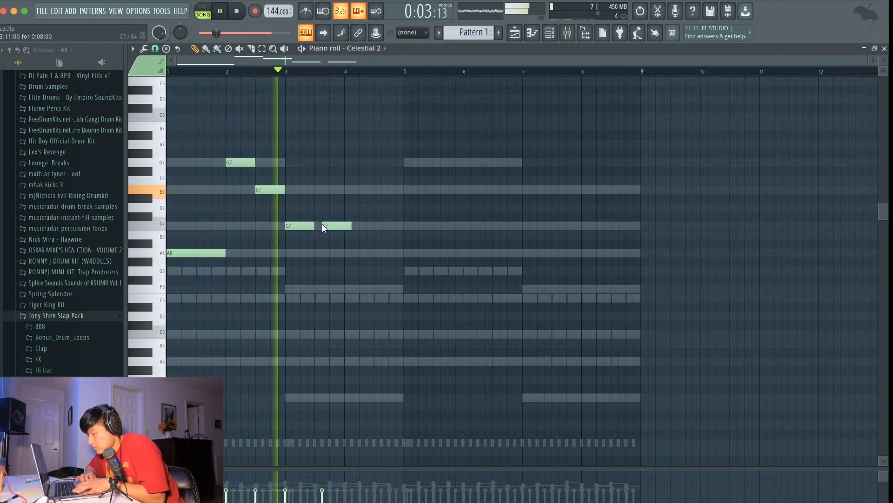
pyautogui.rightClick(325, 226)
pyautogui.press('space')
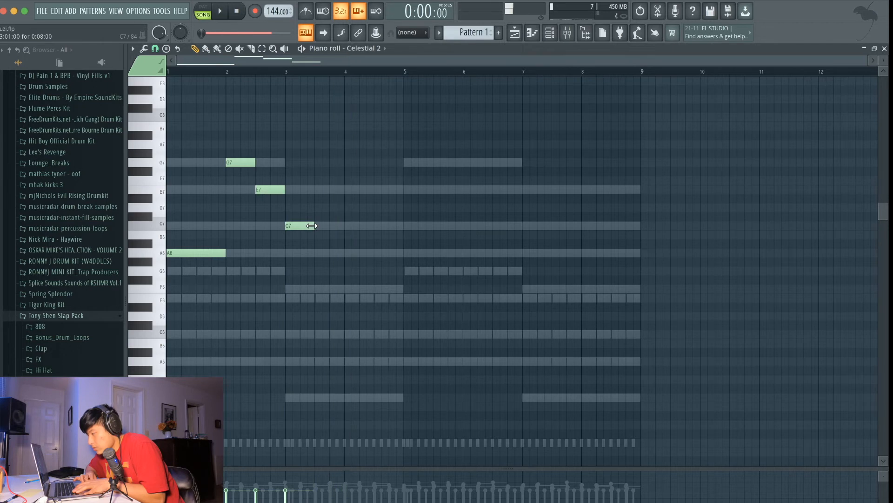
pyautogui.press('space')
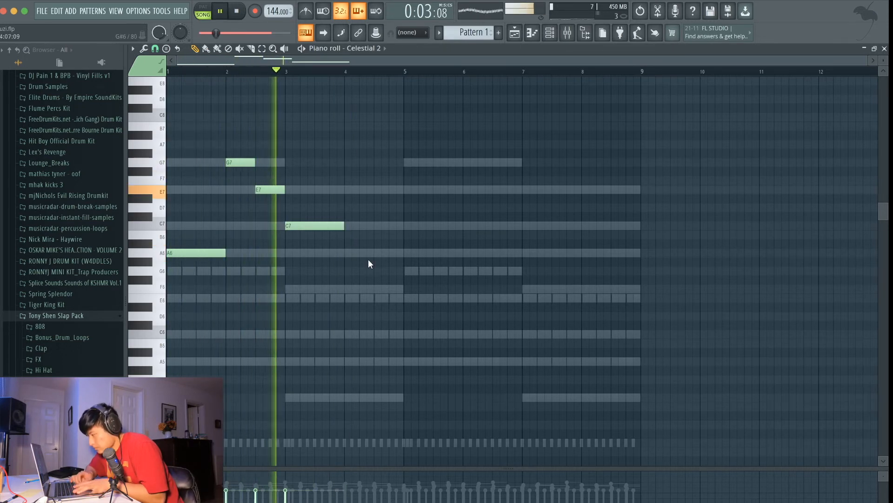
# Fill bar 4 with four quarter-bar notes: B6, C7, B6 and G6
pyautogui.scroll(2, 367, 259)
pyautogui.click(335, 253)
pyautogui.press('space')
pyautogui.moveTo(383, 251); pyautogui.dragTo(383, 230)
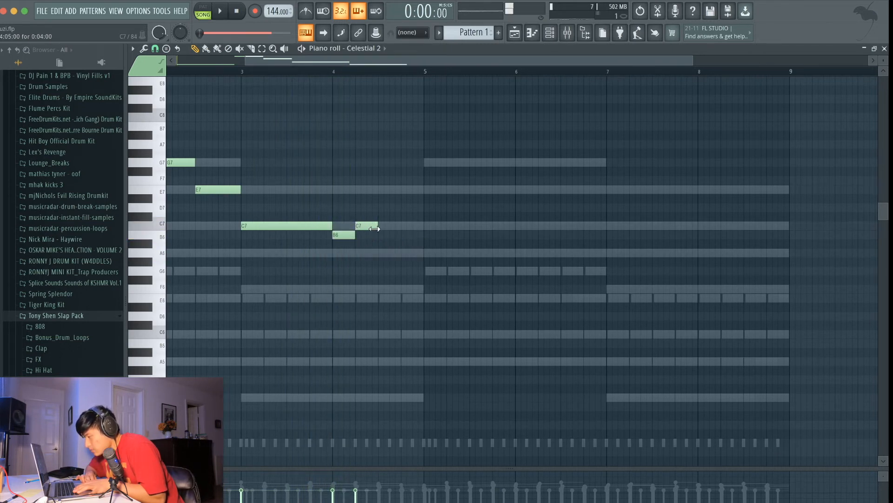
pyautogui.moveTo(399, 253); pyautogui.dragTo(400, 274)
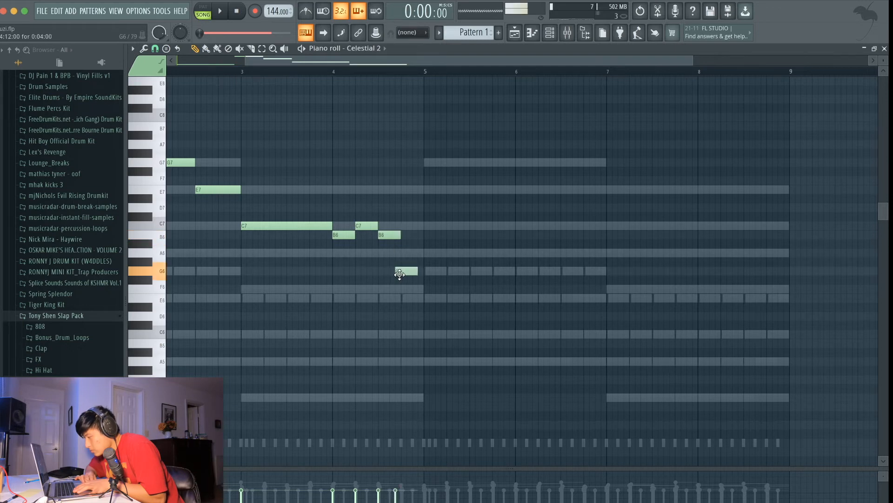
# Add a one-bar A6 note at the start of bar 5 and play the melody back with the beat
pyautogui.click(426, 251)
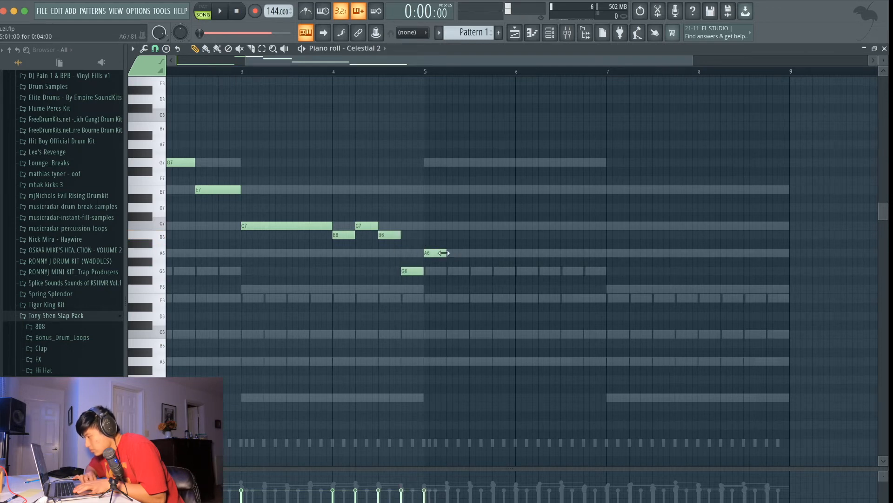
pyautogui.moveTo(506, 257); pyautogui.dragTo(513, 258)
pyautogui.press('space')
pyautogui.scroll(-3, 513, 257)
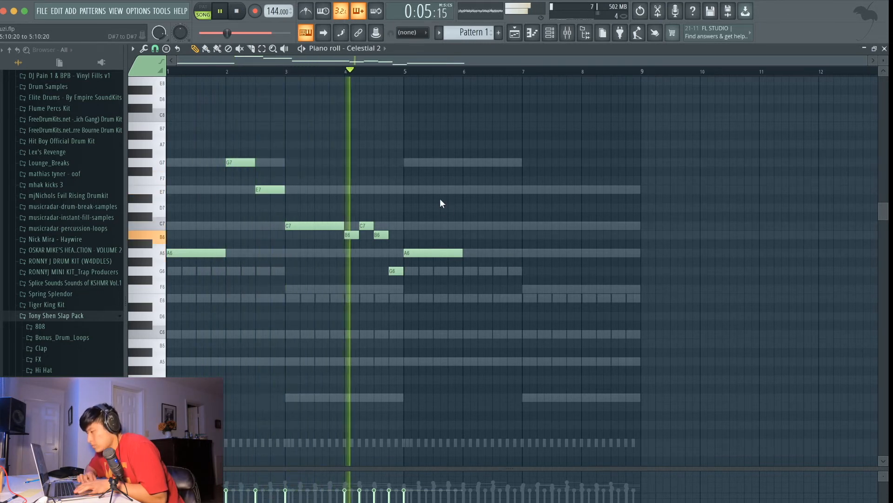
pyautogui.keyDown('ctrl'); pyautogui.scroll(2, 471, 253); pyautogui.keyUp('ctrl')
pyautogui.keyDown('ctrl'); pyautogui.scroll(-2, 472, 252); pyautogui.keyUp('ctrl')
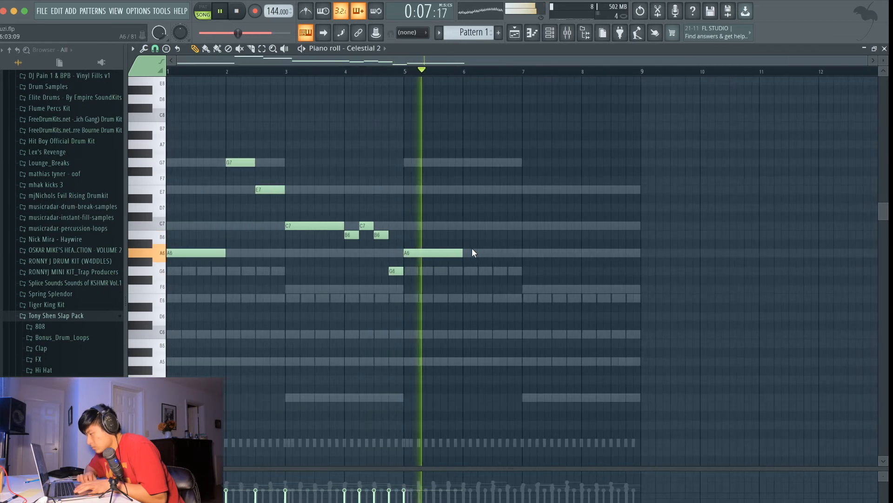
pyautogui.press('space')
# Add half-bar E6 and E7 notes in bar 6 and a one-bar C7 note in bar 7
pyautogui.click(464, 298)
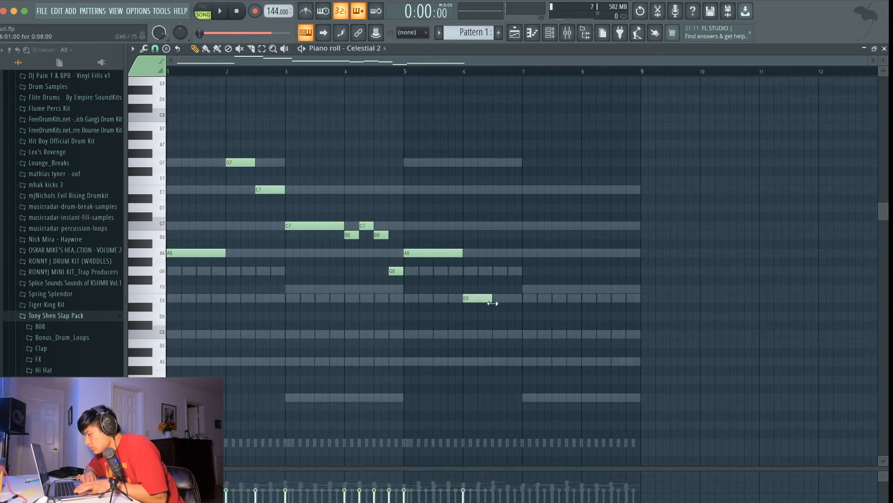
pyautogui.moveTo(491, 194); pyautogui.dragTo(496, 205)
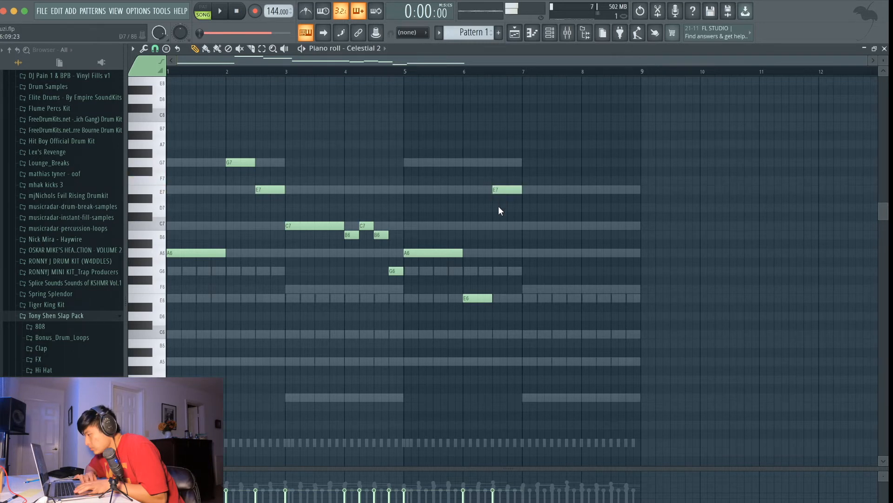
pyautogui.click(523, 226)
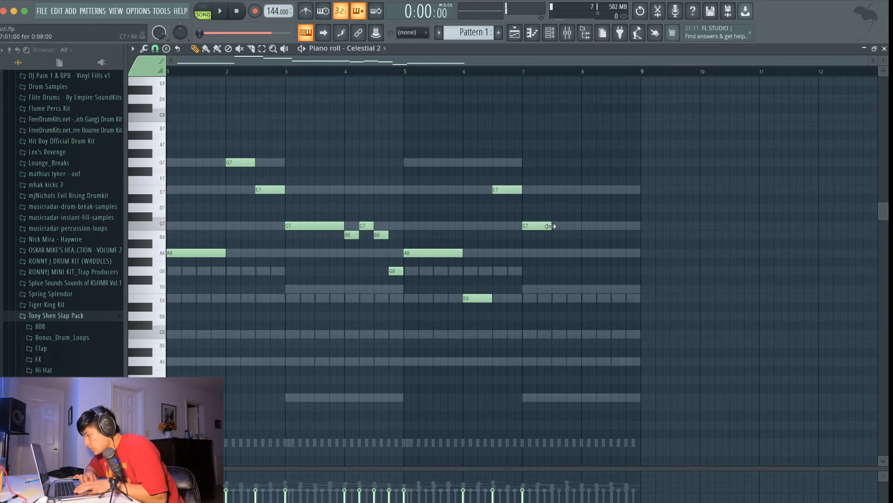
# Fill bar 8 with half-bar B6 and G6 notes and play the melody from the start
pyautogui.click(583, 234)
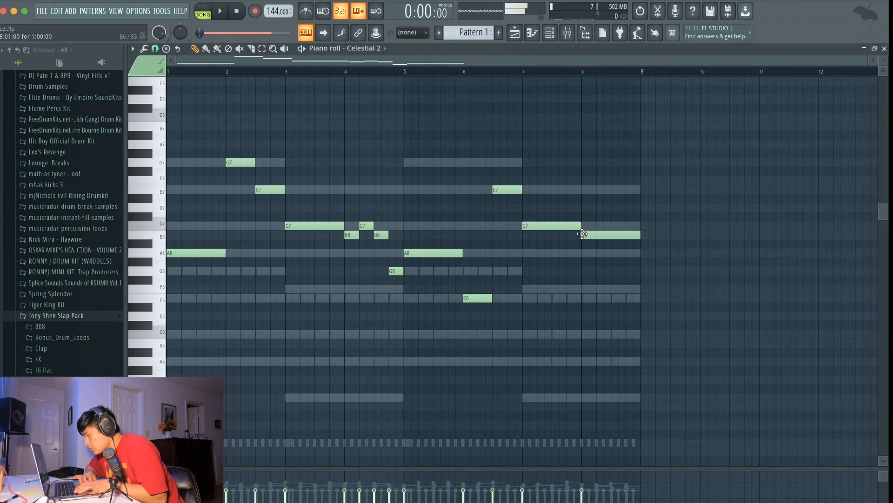
pyautogui.moveTo(611, 252); pyautogui.dragTo(611, 271)
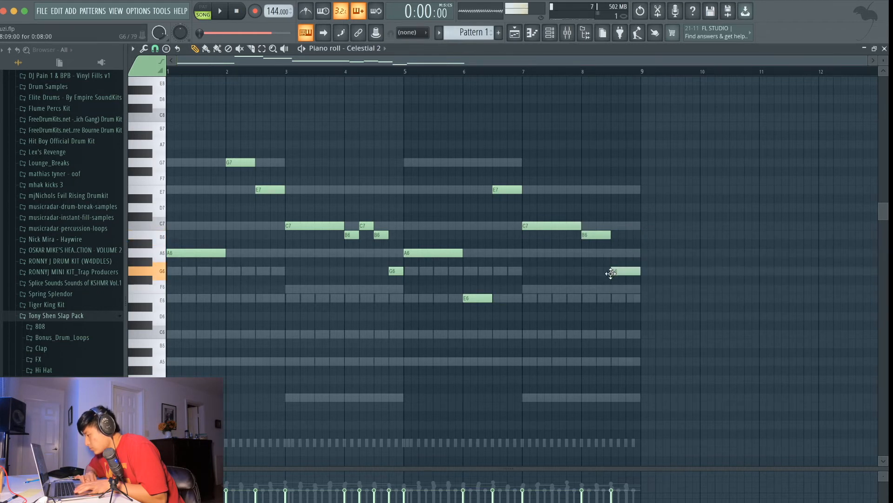
pyautogui.press('space')
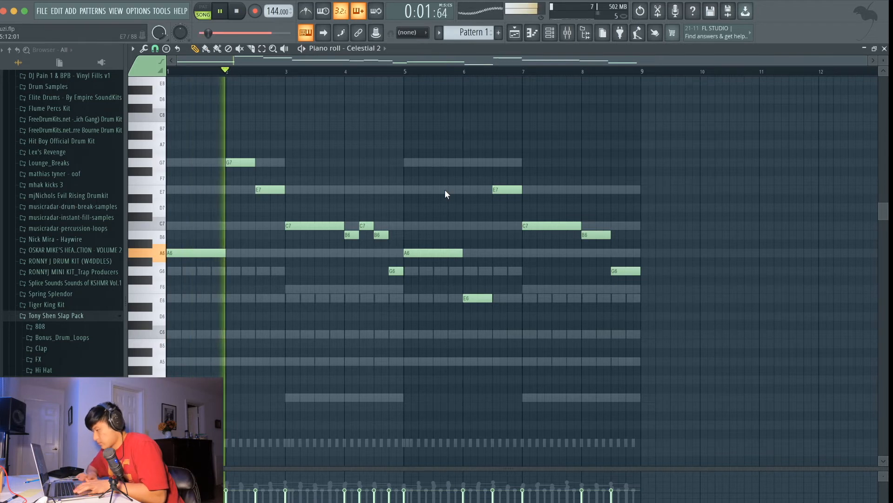
pyautogui.press('space')
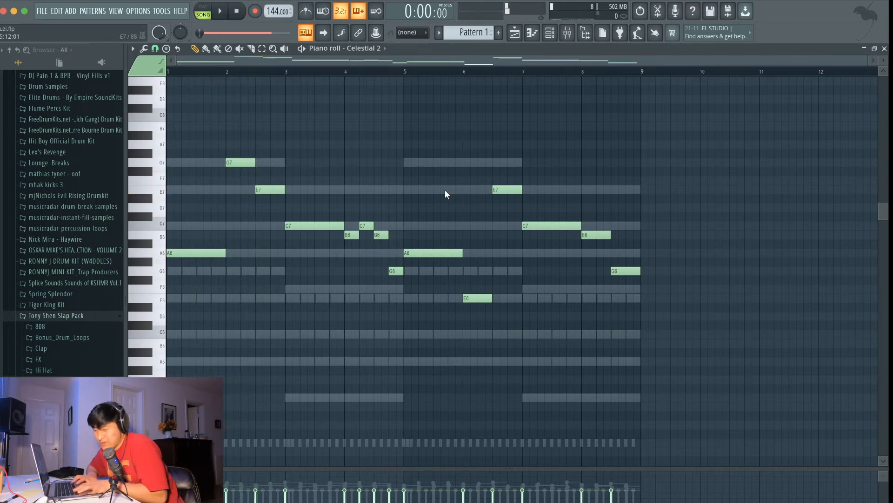
# Transpose the whole Celestial 2 melody down one octave and audition it against the beat
pyautogui.hotkey('ctrl', 'Down')
pyautogui.press('space')
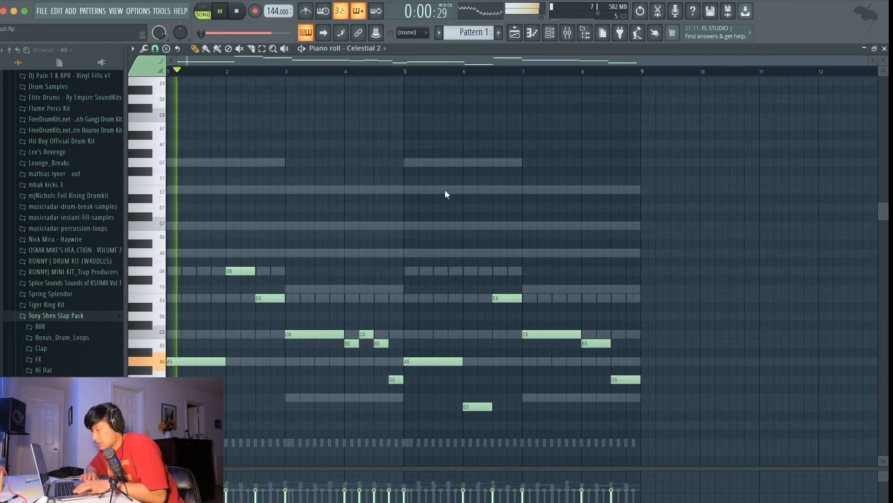
pyautogui.click(551, 32)
pyautogui.press('space')
# Change the Sytrus melody sound from Celestial 2 to the Moogish 3 short synth preset
pyautogui.click(219, 239)
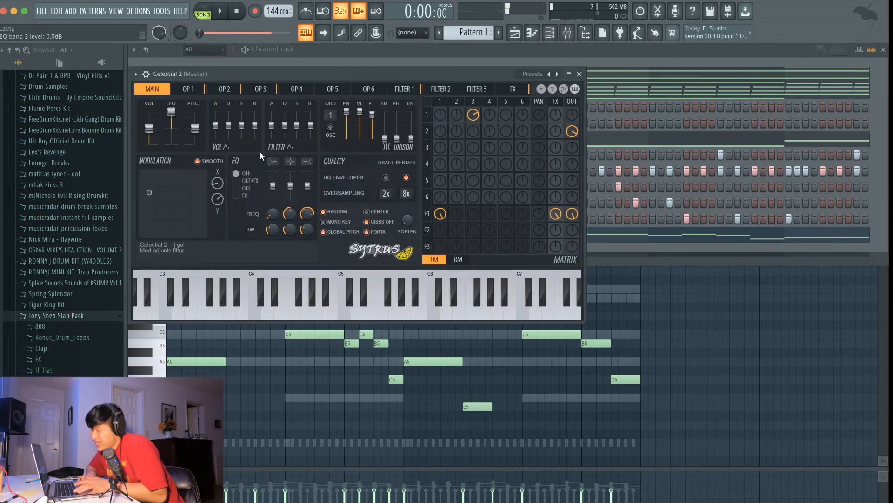
pyautogui.click(135, 73)
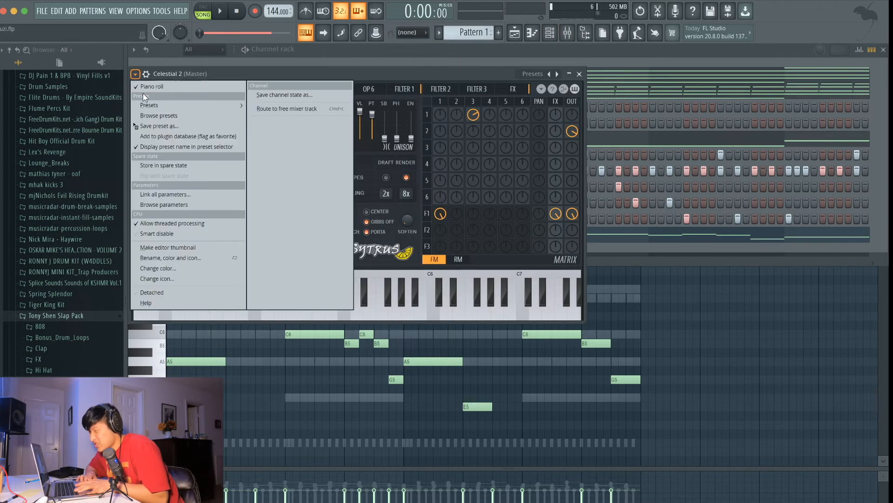
pyautogui.moveTo(144, 104)
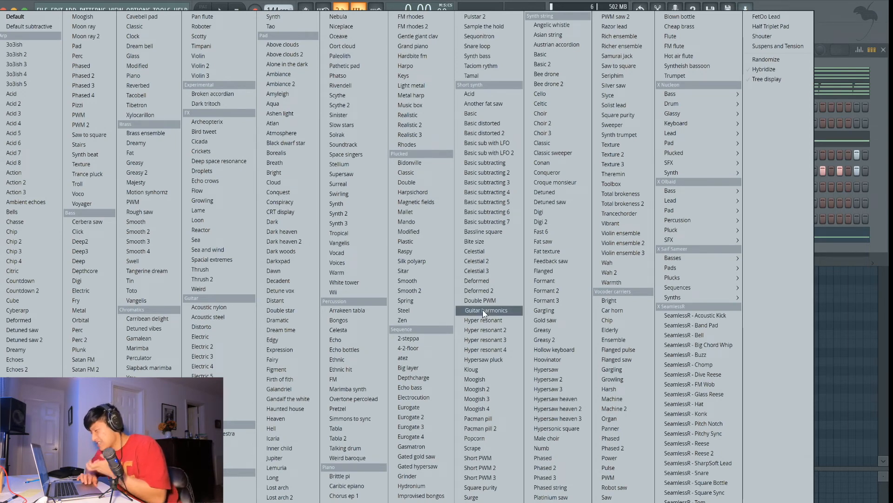
pyautogui.click(477, 398)
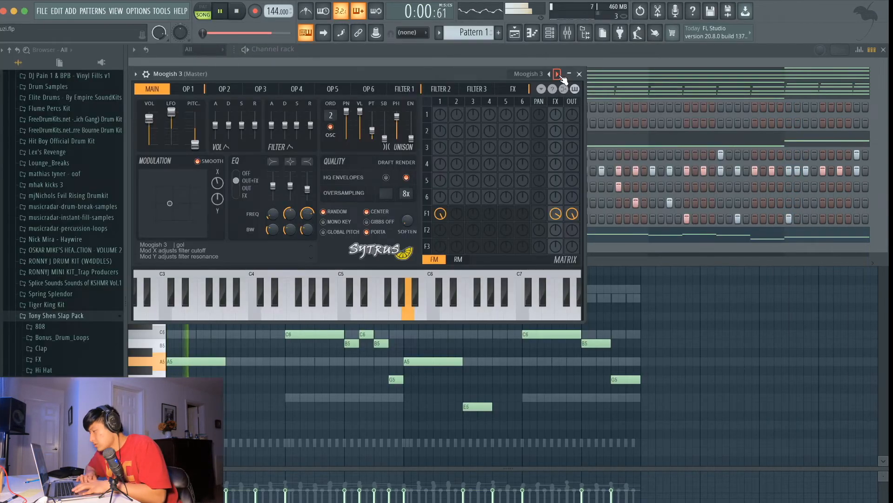
pyautogui.click(579, 74)
# Compare the Moogish 3 melody one and two octaves higher, settling on one octave up so it starts on A6
pyautogui.click(461, 235)
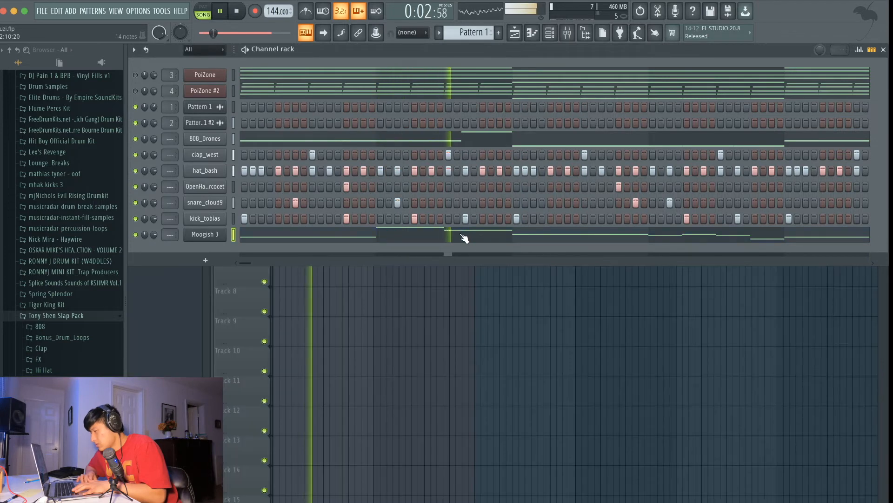
pyautogui.click(462, 235)
pyautogui.press('space')
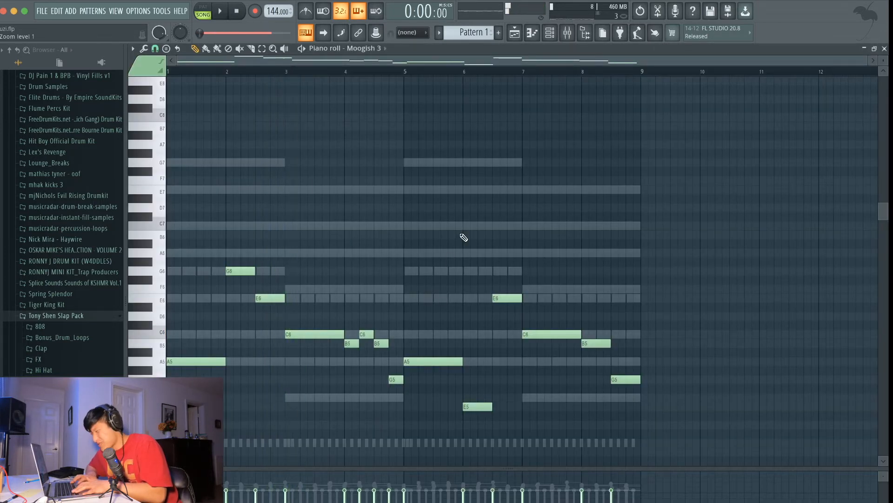
pyautogui.hotkey('ctrl', 'Up')
pyautogui.press('space')
pyautogui.hotkey('ctrl', 'Up')
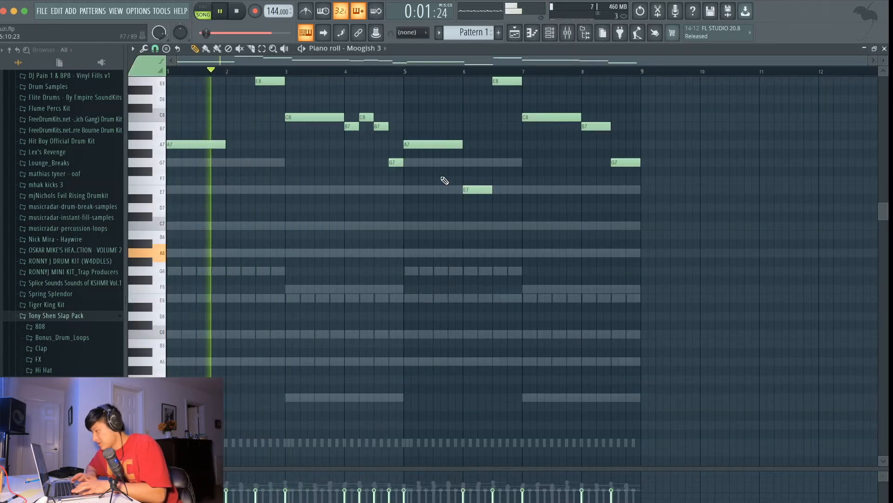
pyautogui.scroll(4, 444, 180)
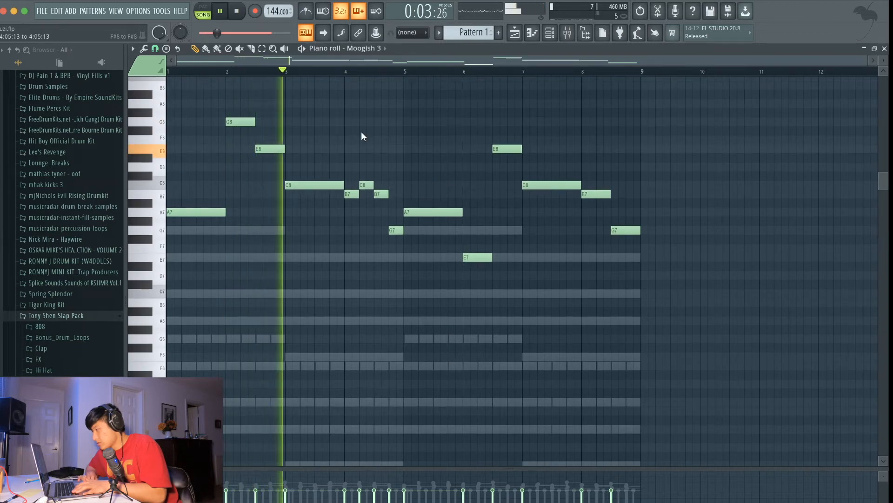
pyautogui.hotkey('ctrl', 'Down')
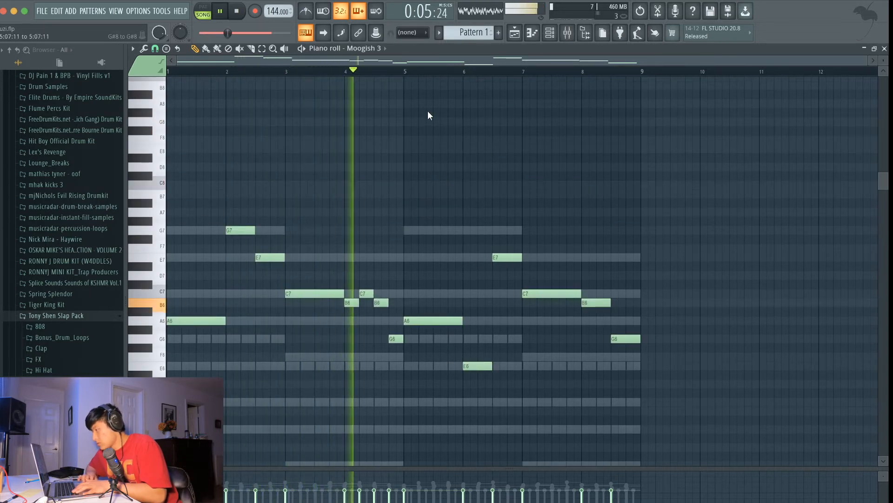
# Route the channels from 808_Drones through Moogish 3 to their own mixer tracks, starting at Insert 3
pyautogui.press('F6')
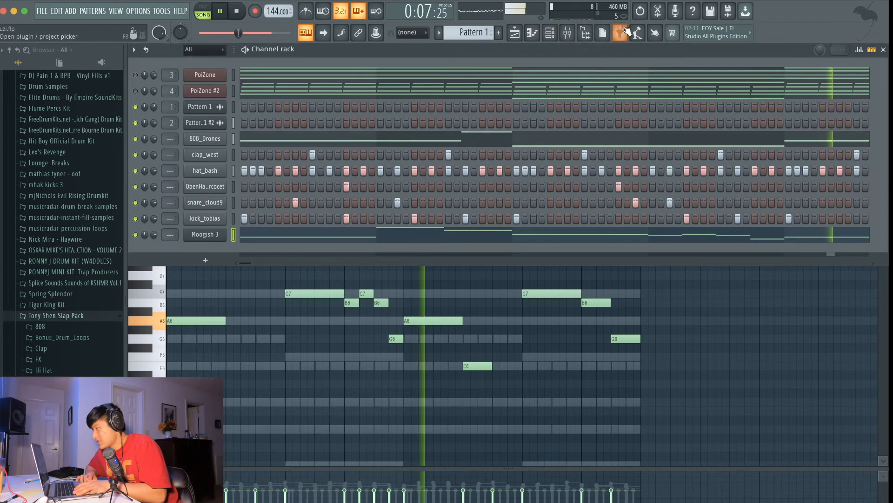
pyautogui.click(567, 33)
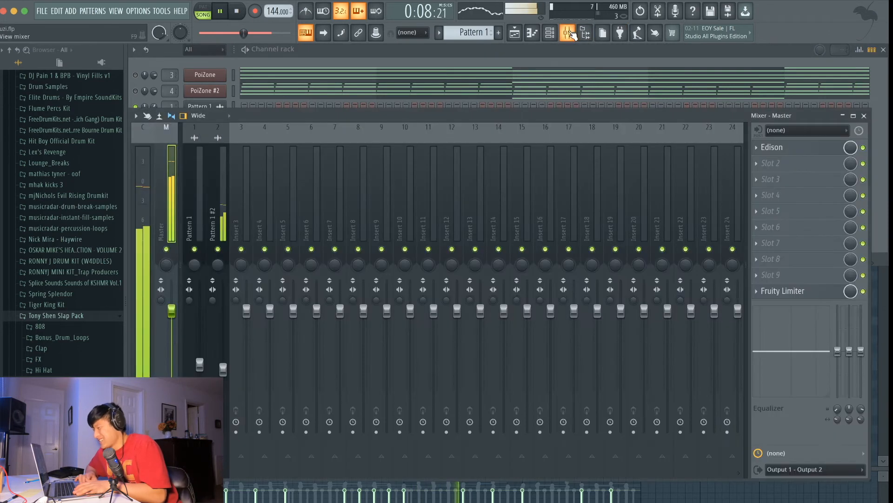
pyautogui.click(272, 58)
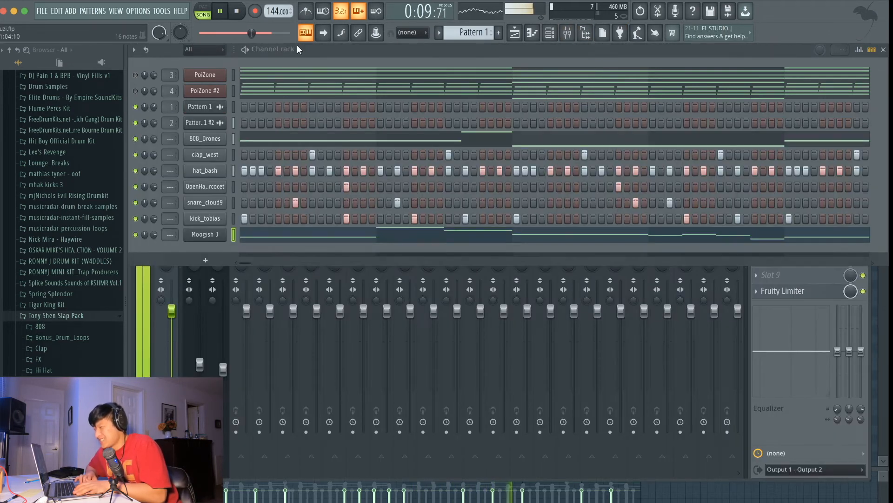
pyautogui.click(572, 33)
pyautogui.press('space')
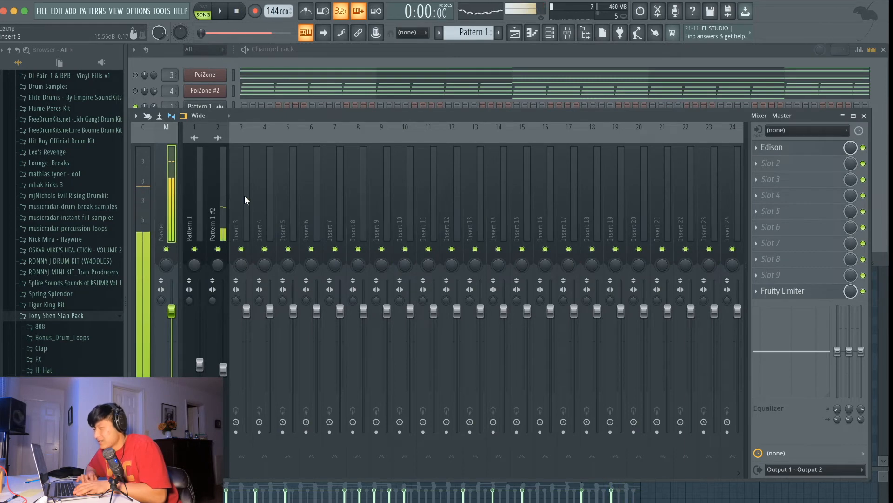
pyautogui.click(244, 195)
pyautogui.click(280, 50)
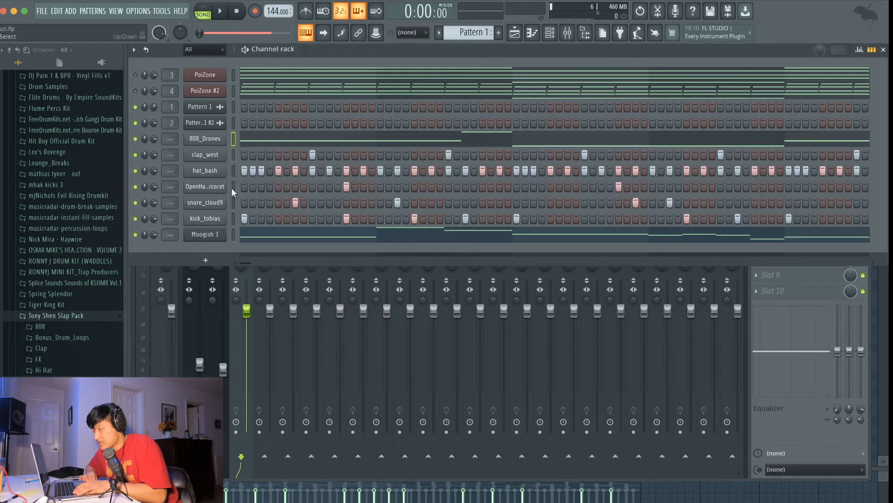
pyautogui.click(569, 34)
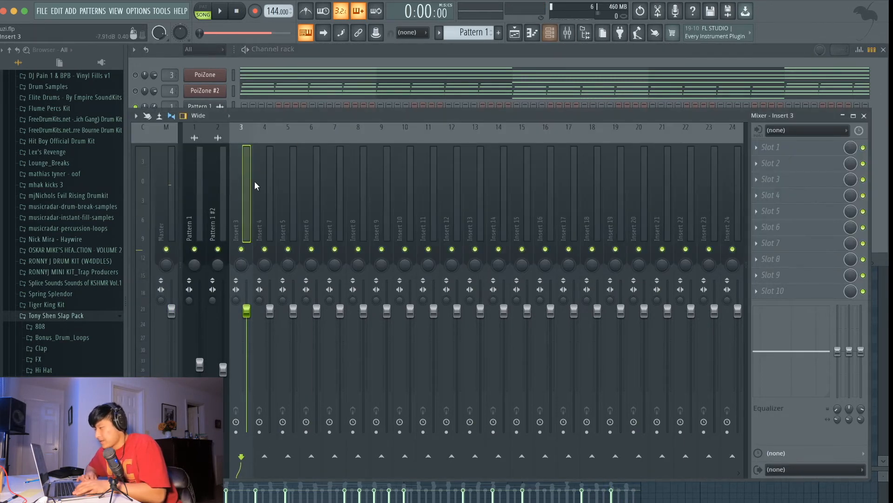
pyautogui.hotkey('ctrl', 'l')
# Solo the Moogish 3 mixer track and play it back
pyautogui.click(376, 199)
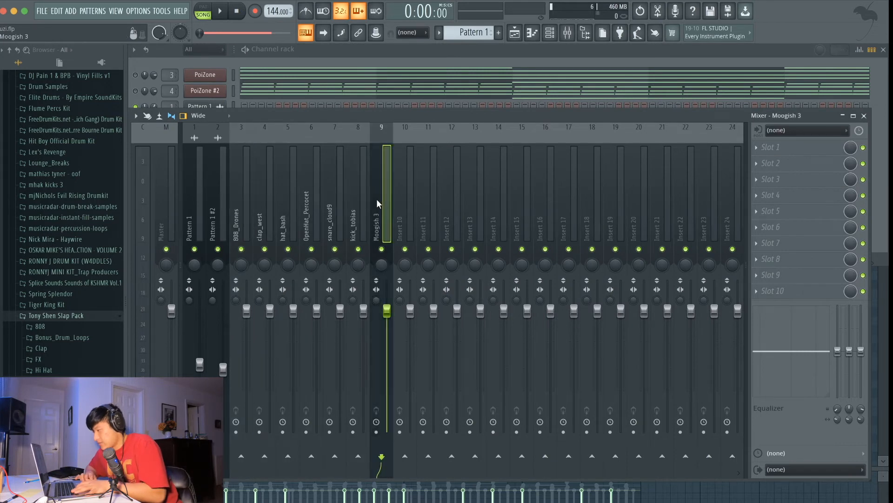
pyautogui.rightClick(382, 250)
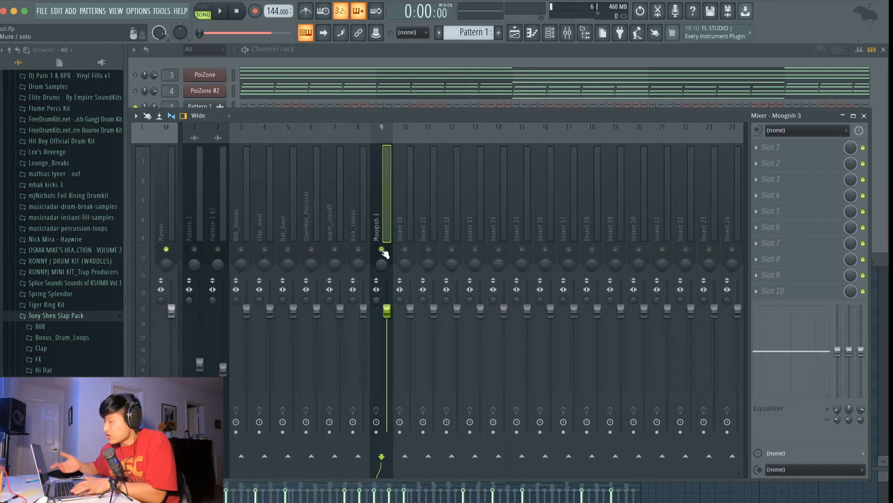
pyautogui.press('space')
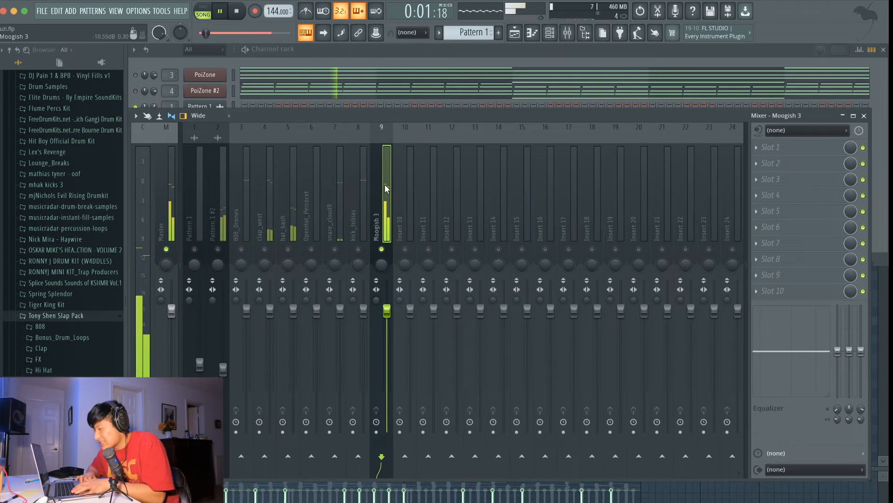
# Insert Fruity Chorus in the first effect slot of the Moogish 3 mixer track and play it back
pyautogui.press('space')
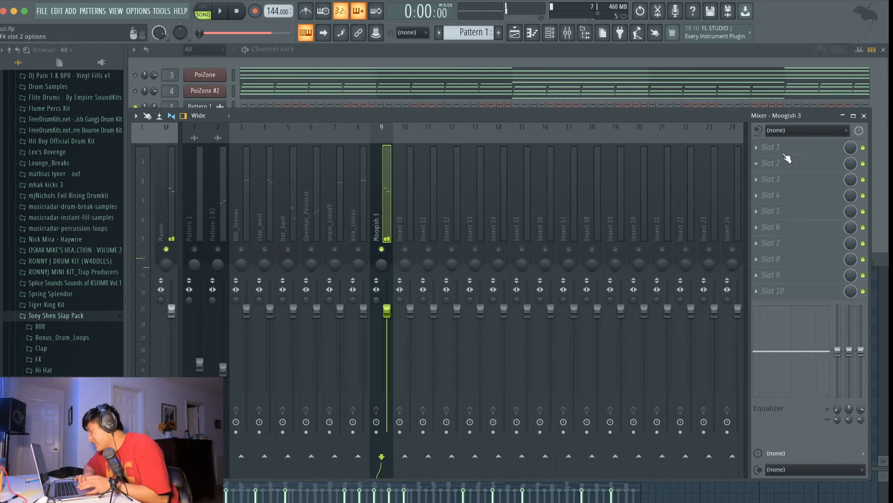
pyautogui.click(786, 149)
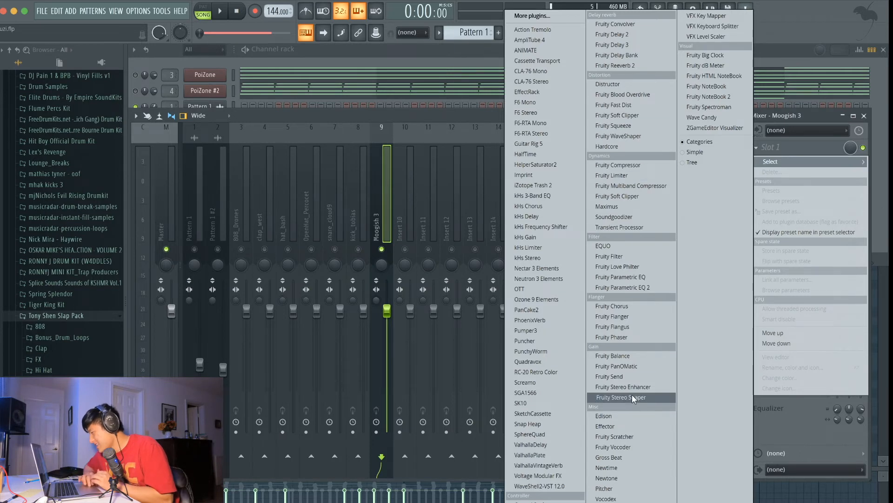
pyautogui.click(623, 305)
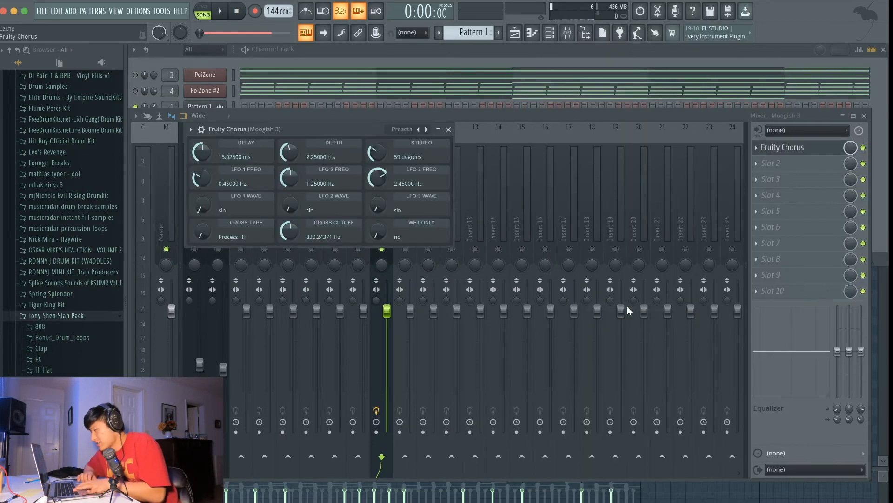
pyautogui.press('space')
pyautogui.click(448, 127)
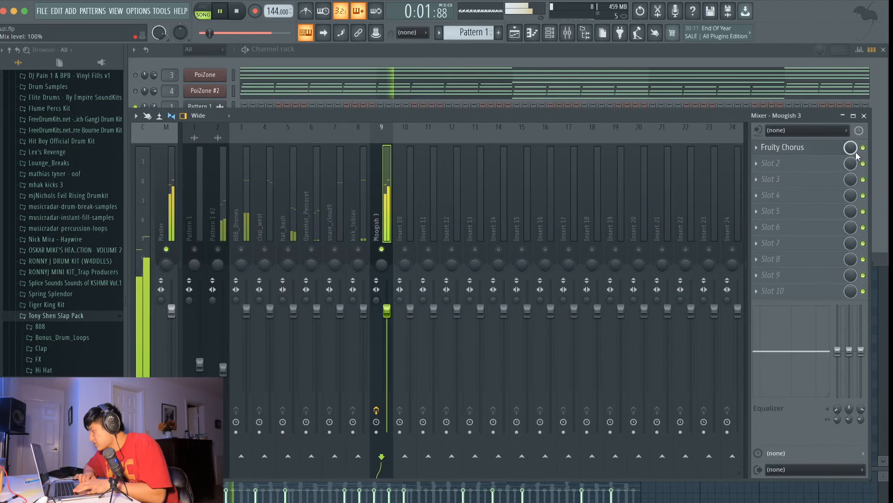
# Add Fruity Reeverb 2 in the second slot of the Moogish 3 mixer track and increase its room size
pyautogui.click(791, 162)
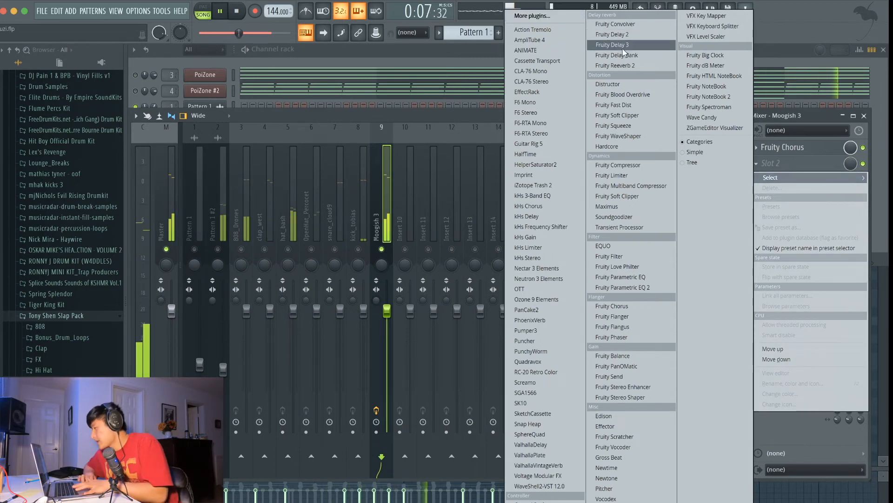
pyautogui.click(615, 65)
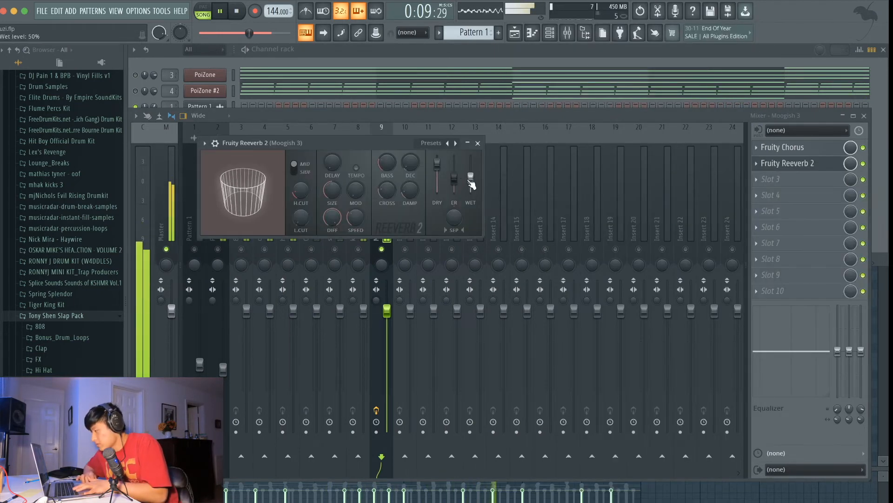
pyautogui.moveTo(332, 189); pyautogui.dragTo(332, 183)
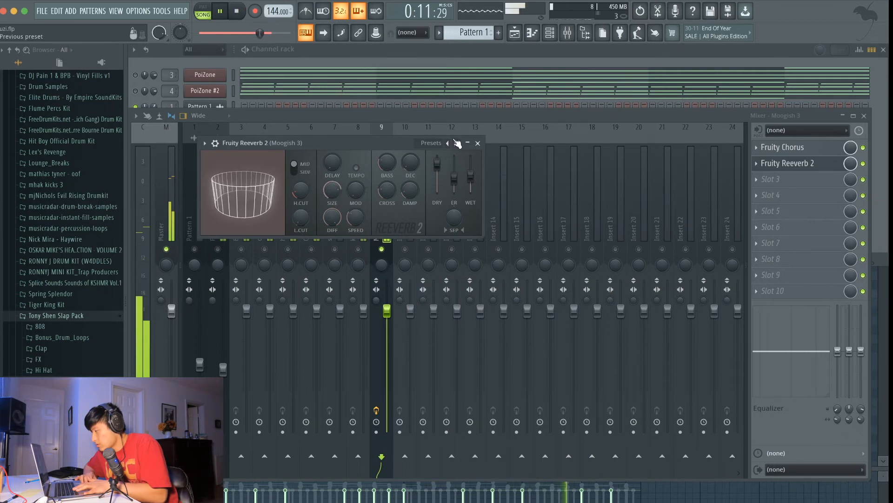
pyautogui.click(477, 143)
# Lower the Moogish 3 mixer volume to 51% (-12.4 dB), check it against Pattern 1 #2, and unsolo it
pyautogui.moveTo(387, 308); pyautogui.dragTo(387, 370)
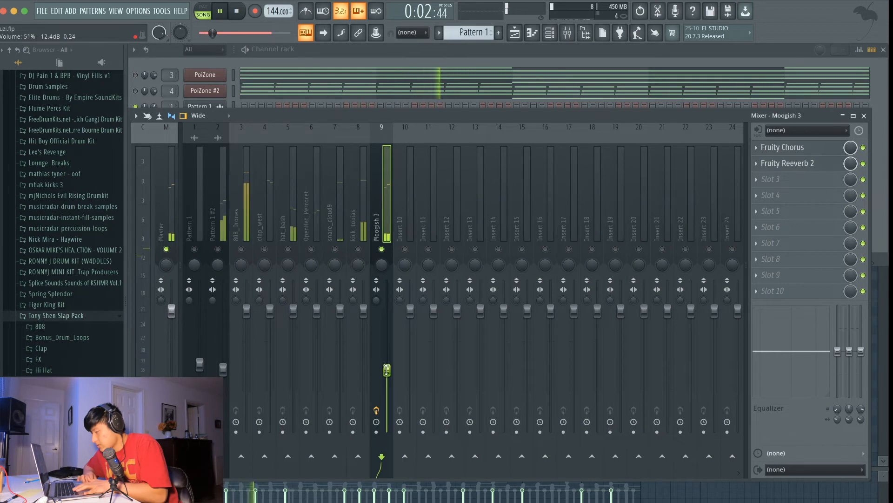
pyautogui.click(222, 222)
pyautogui.click(387, 207)
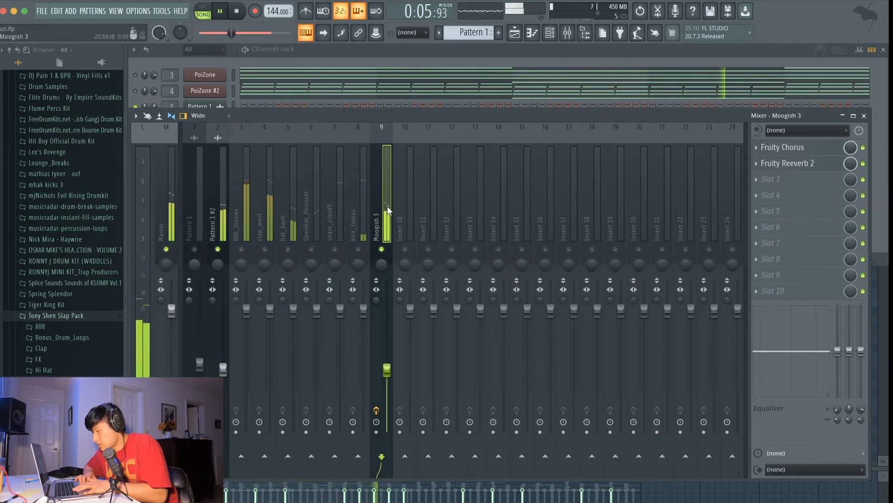
pyautogui.rightClick(382, 250)
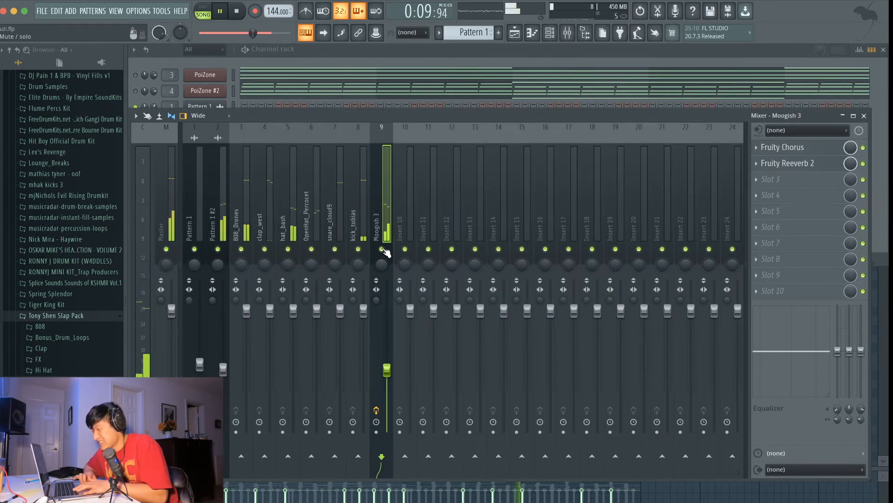
# Lower the 808_Drones mixer track volume slightly and stop playback
pyautogui.click(251, 227)
pyautogui.moveTo(246, 311); pyautogui.dragTo(247, 327)
pyautogui.press('space')
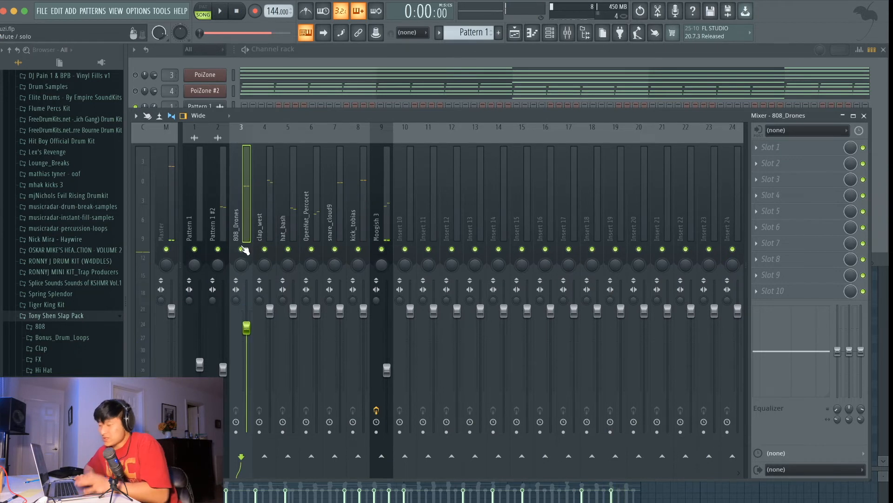
# Solo 808_Drones together with kick_tobias and play, bringing in clap_west, hat_bash and OpenHat_Percocet one by one
pyautogui.rightClick(242, 249)
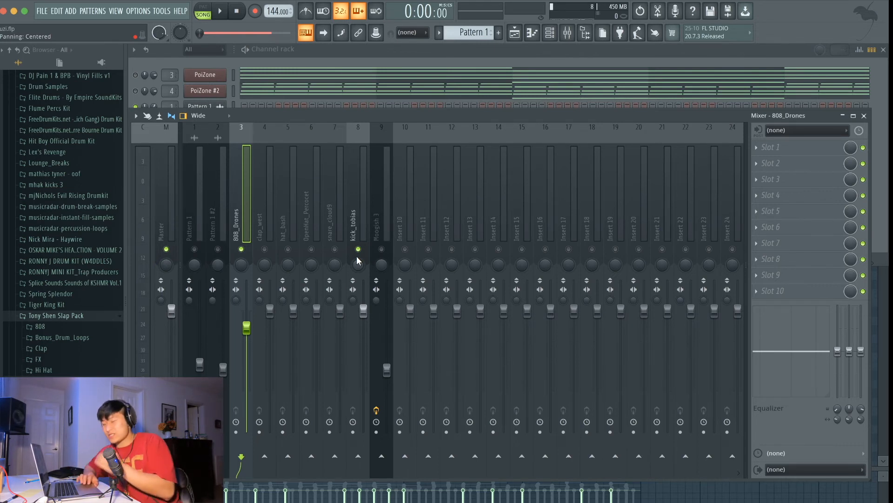
pyautogui.press('space')
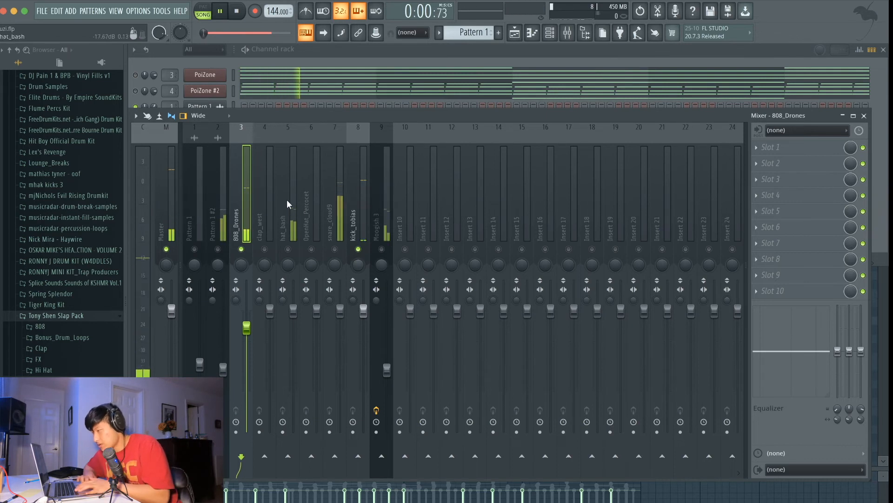
pyautogui.click(268, 250)
pyautogui.click(267, 216)
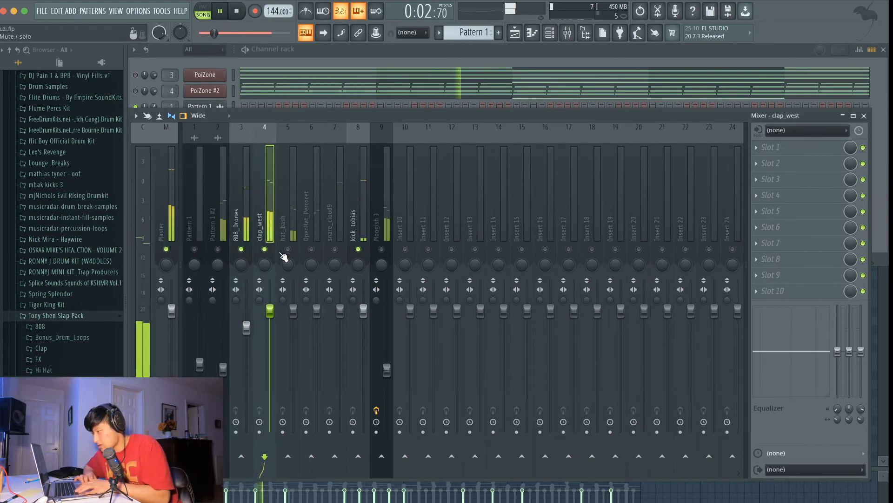
pyautogui.click(289, 250)
pyautogui.click(311, 250)
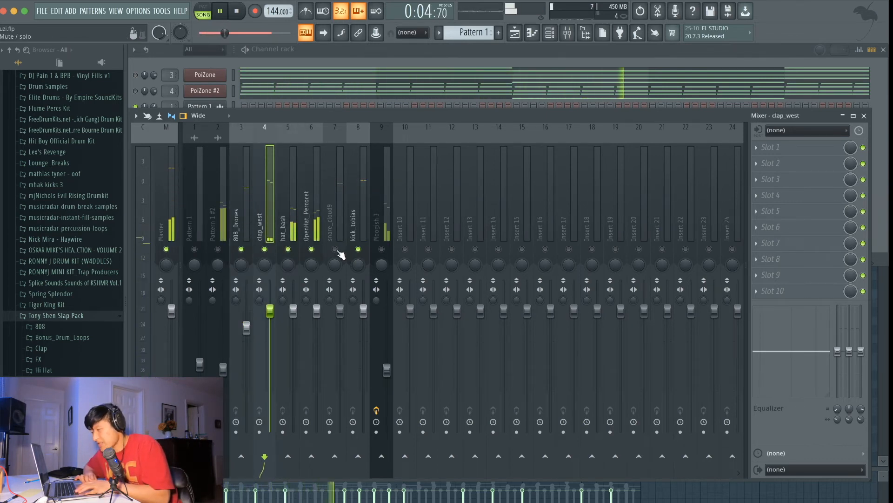
# Bring in snare_cloud9, set its mixer volume to 87% (-3.1 dB), and unmute all the mixer tracks
pyautogui.click(335, 250)
pyautogui.click(345, 220)
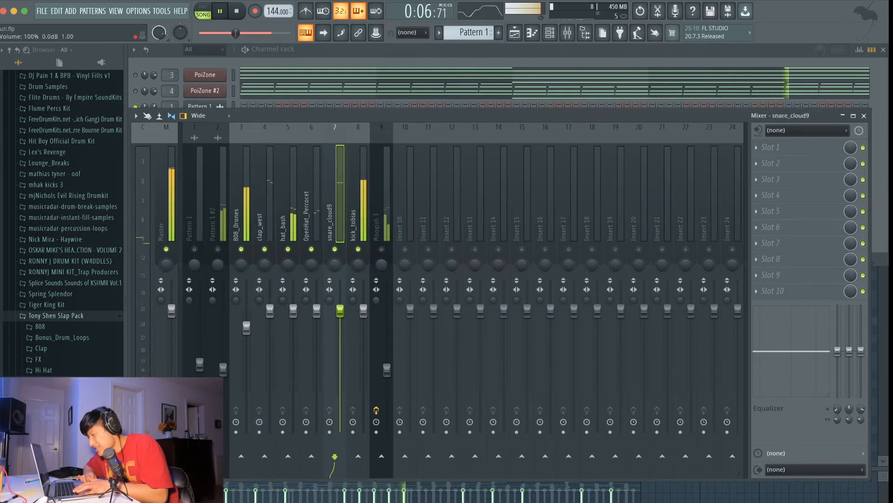
pyautogui.moveTo(341, 310); pyautogui.dragTo(340, 327)
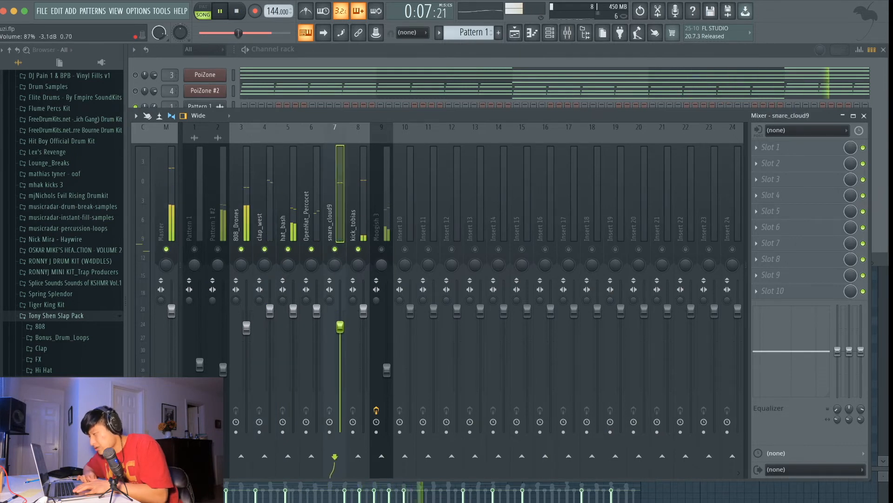
pyautogui.rightClick(359, 249)
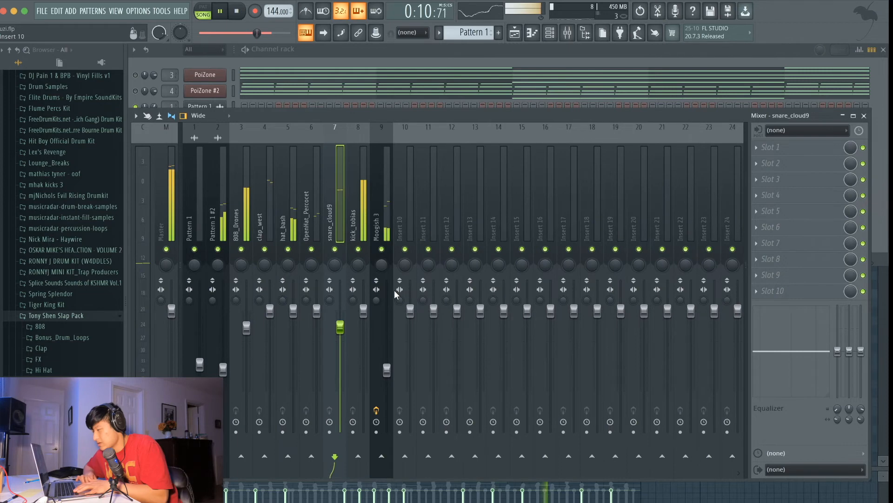
pyautogui.click(387, 369)
# Show the playlist, stop playback, and save the project even though it contains the trial PoiZone plugin
pyautogui.click(516, 33)
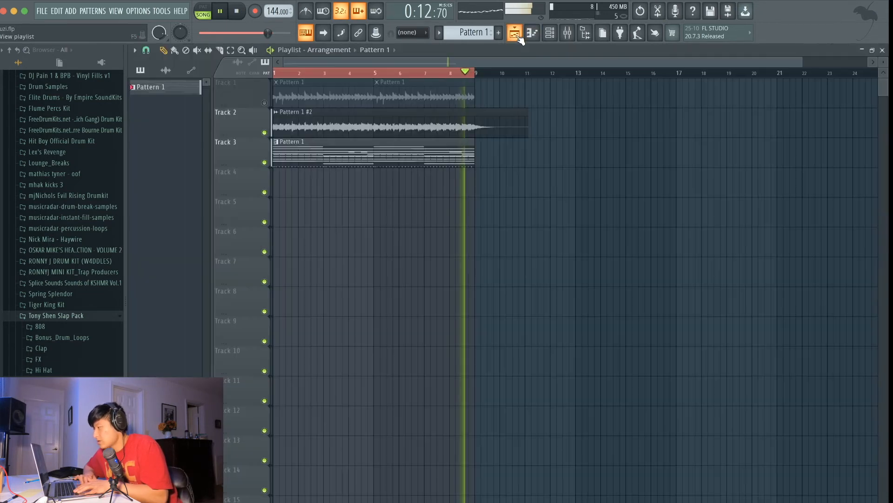
pyautogui.press('space')
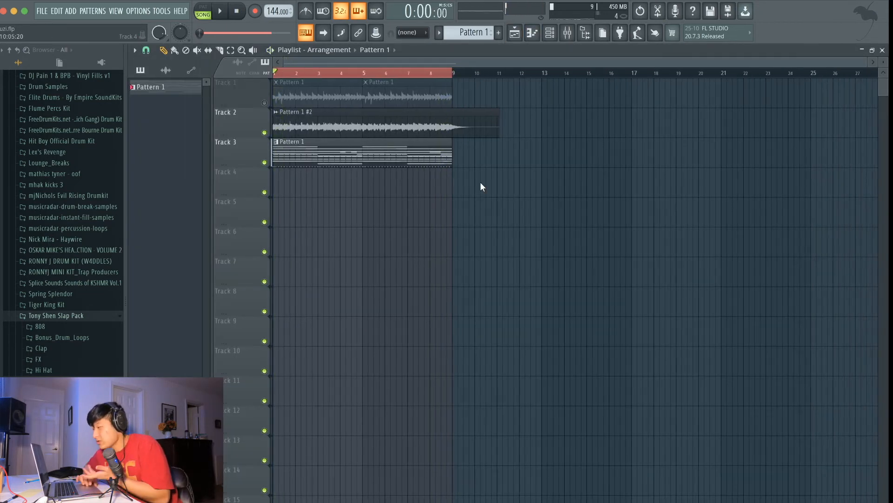
pyautogui.hotkey('ctrl', 's')
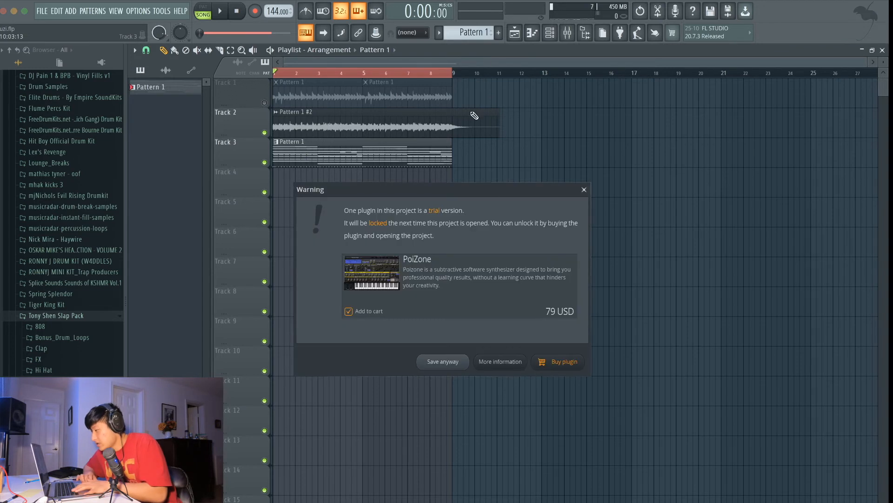
pyautogui.click(443, 362)
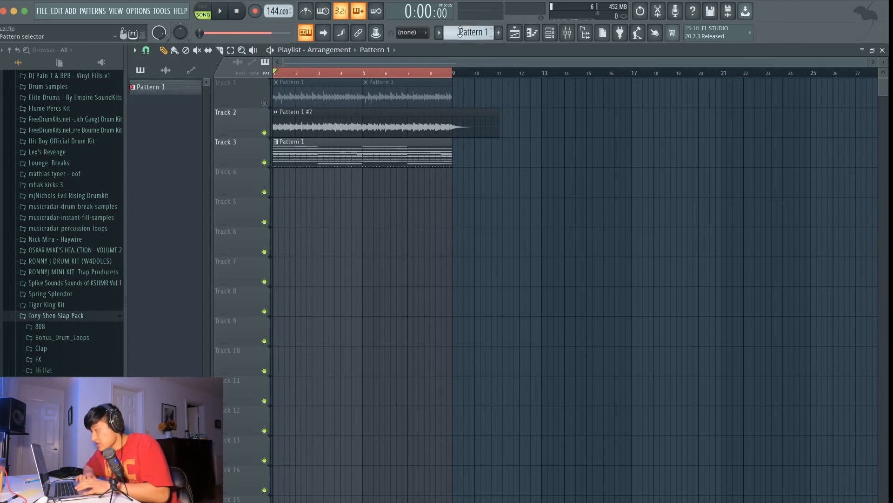
# Unmute playlist Track 1 and split Pattern 1 by channel
pyautogui.click(265, 103)
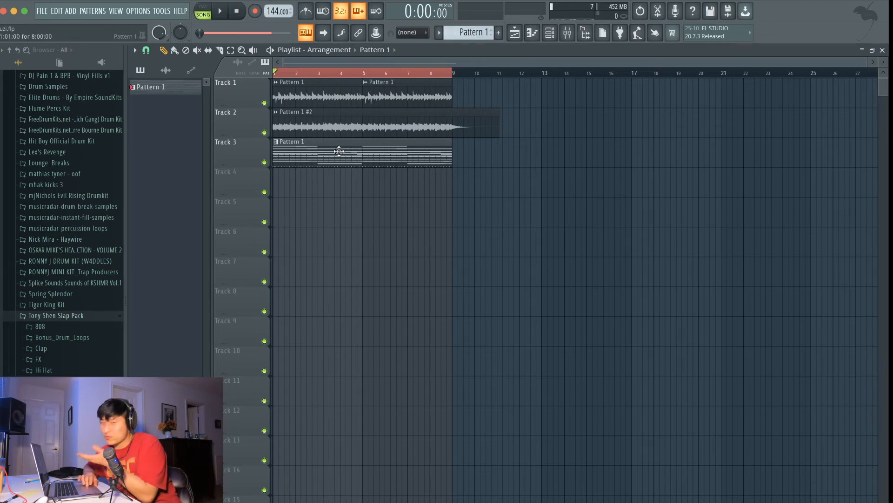
pyautogui.click(473, 33)
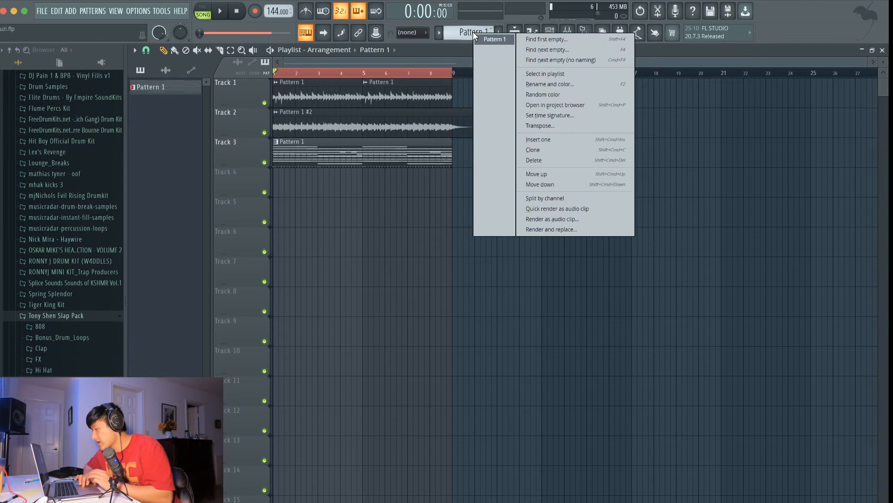
pyautogui.click(538, 198)
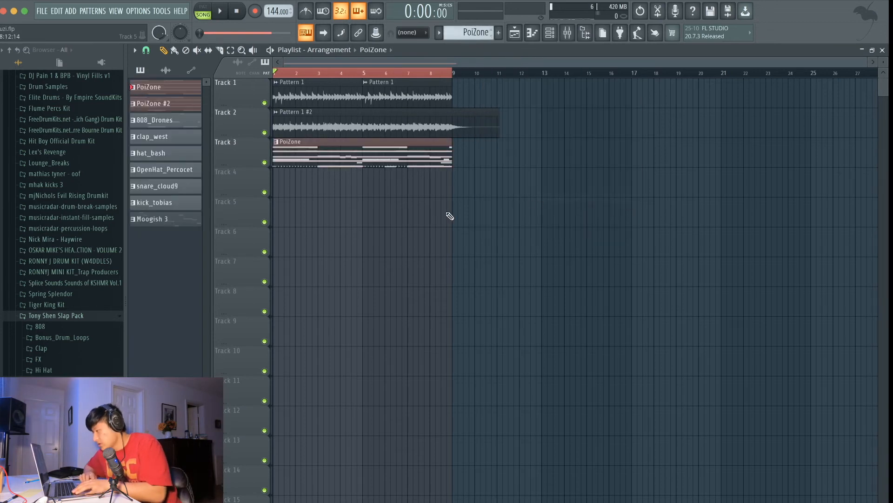
# Pull the PoiZone and PoiZone #2 pattern clips off Track 3 and delete them from the playlist
pyautogui.moveTo(351, 168); pyautogui.dragTo(343, 195)
pyautogui.rightClick(335, 195)
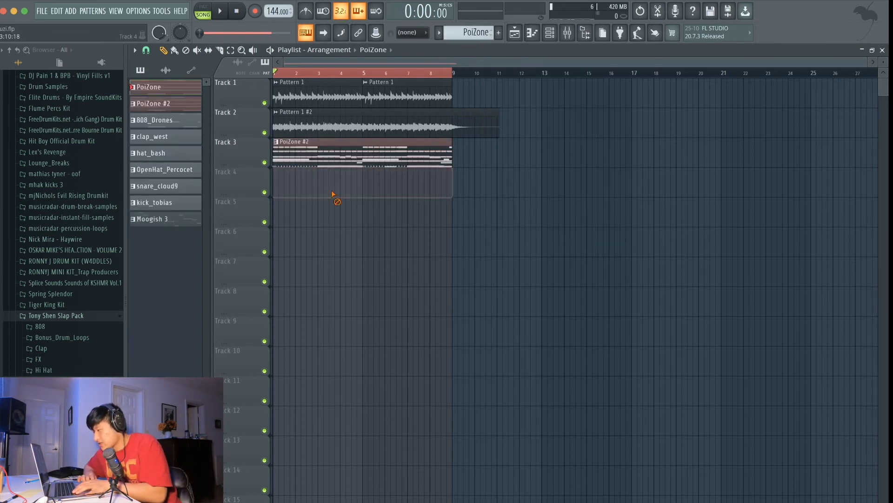
pyautogui.moveTo(312, 157); pyautogui.dragTo(312, 201)
pyautogui.rightClick(289, 187)
# Move the stacked 808_Drones clip from Track 3 to Track 4 and the clap_west clip to Track 5
pyautogui.click(303, 147)
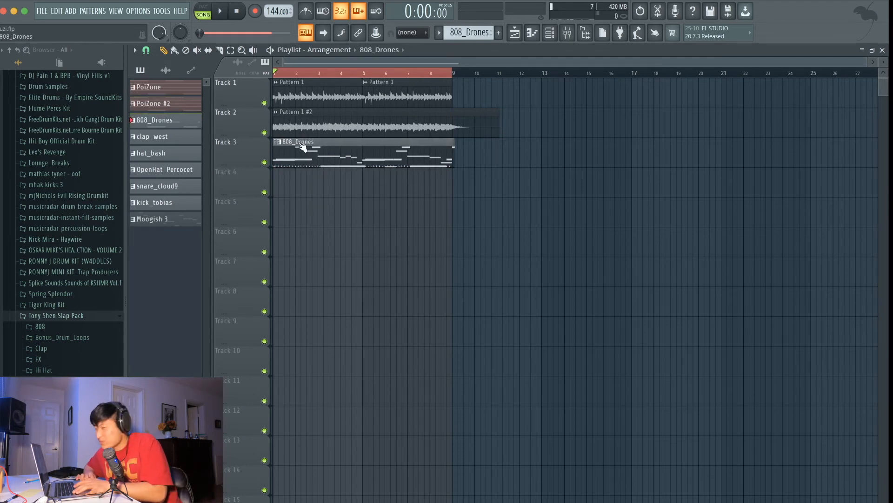
pyautogui.moveTo(302, 147); pyautogui.dragTo(300, 188)
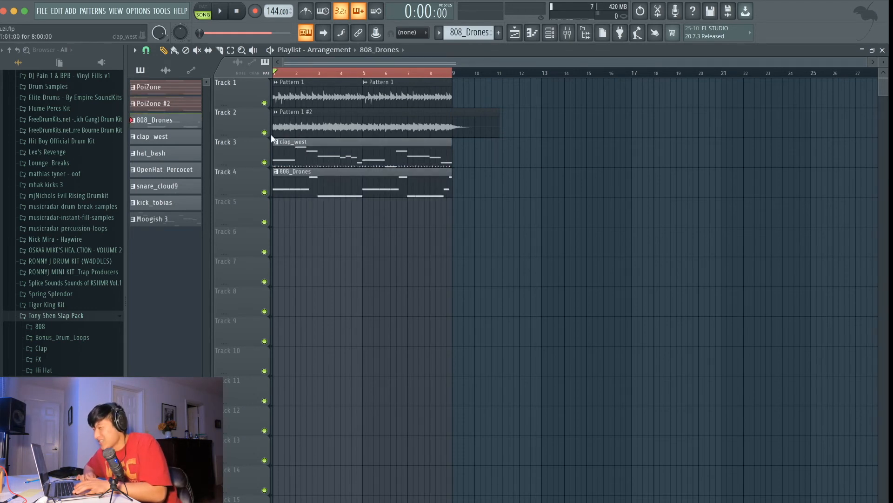
pyautogui.click(146, 50)
pyautogui.click(164, 204)
pyautogui.moveTo(331, 148); pyautogui.dragTo(307, 189)
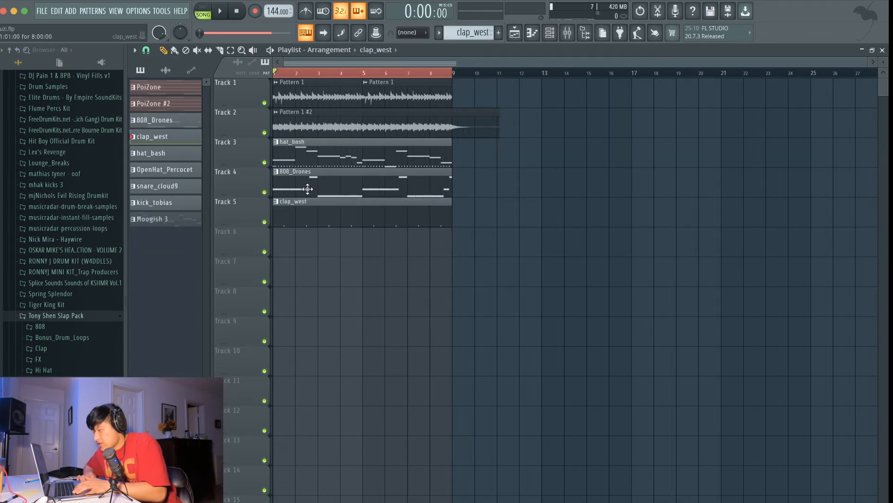
# Spread the hat_bash, OpenHat_Percocet, snare_cloud9 and kick_tobias clips from Track 3 onto Tracks 6, 7, 8 and 9
pyautogui.moveTo(305, 145); pyautogui.dragTo(300, 227)
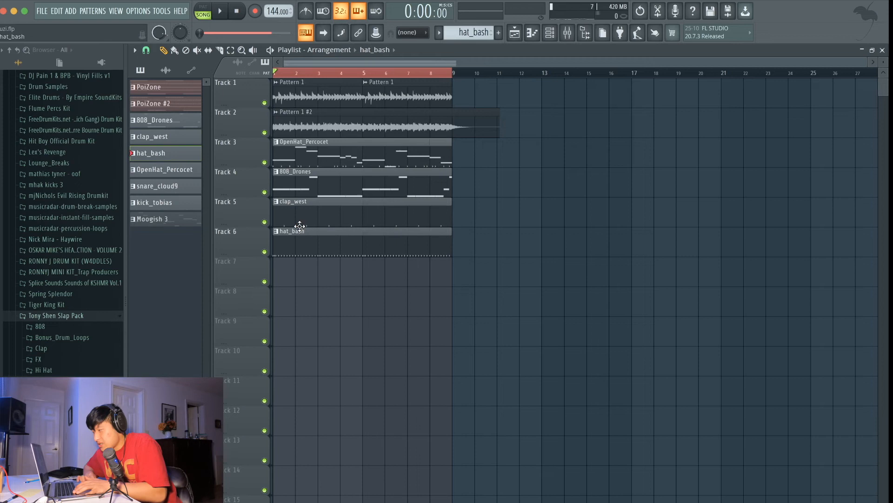
pyautogui.moveTo(301, 153); pyautogui.dragTo(277, 298)
pyautogui.moveTo(285, 163); pyautogui.dragTo(270, 299)
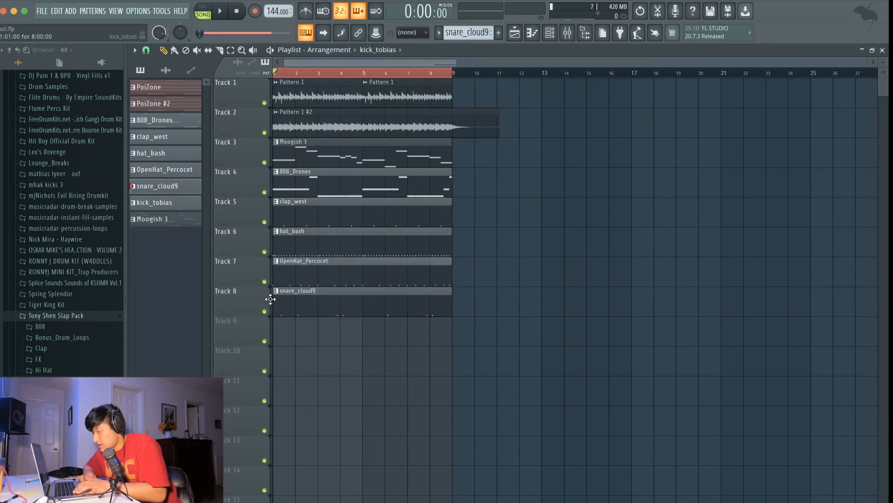
pyautogui.moveTo(266, 342); pyautogui.dragTo(265, 352)
pyautogui.moveTo(440, 365); pyautogui.dragTo(281, 155)
pyautogui.moveTo(281, 157)
pyautogui.mouseDown()
pyautogui.moveTo(279, 192)
pyautogui.moveTo(275, 143)
pyautogui.mouseUp()
# Shift the 808_Drones through kick_tobias clips down one track to occupy Tracks 5 to 10, leaving Track 4 empty
pyautogui.click(566, 195)
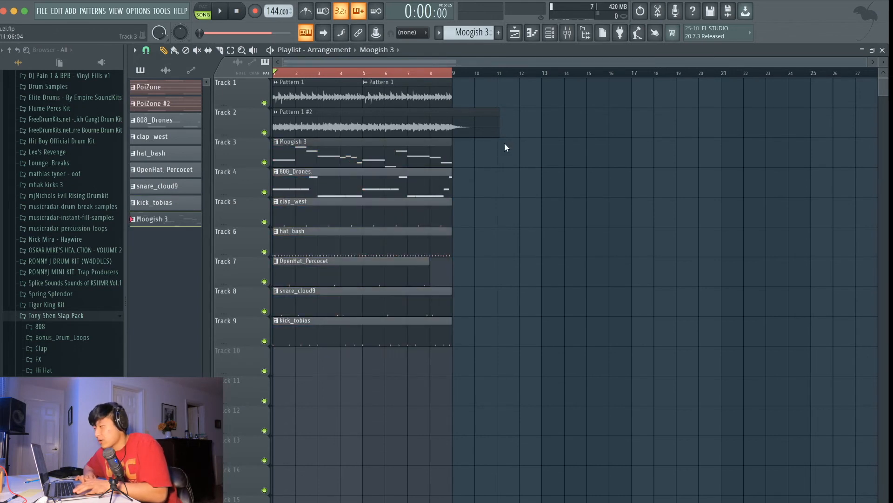
pyautogui.moveTo(526, 390); pyautogui.dragTo(250, 173)
pyautogui.hotkey('shift', 'Down')
pyautogui.moveTo(499, 177); pyautogui.dragTo(290, 119)
pyautogui.keyDown('super'); pyautogui.click(549, 149); pyautogui.keyUp('super')
# Move the Moogish 3 clip along Track 3 so that it starts at bar 9
pyautogui.moveTo(482, 91); pyautogui.dragTo(394, 103)
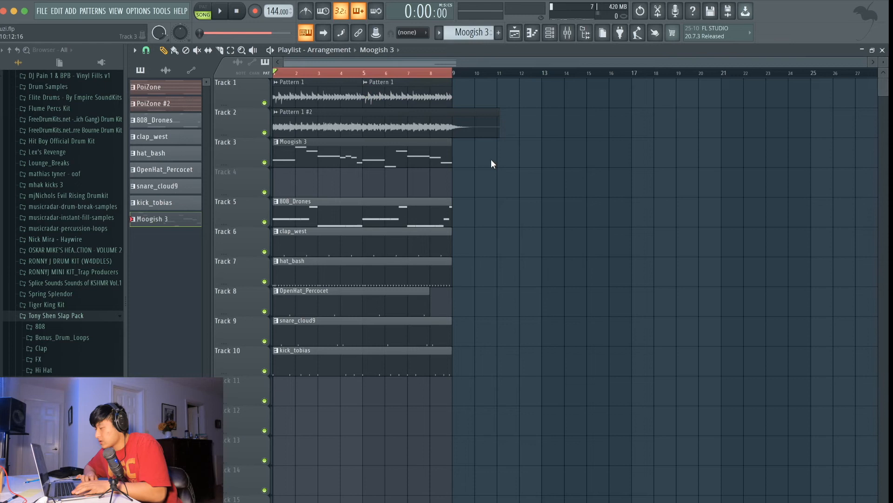
pyautogui.moveTo(476, 94); pyautogui.dragTo(275, 101)
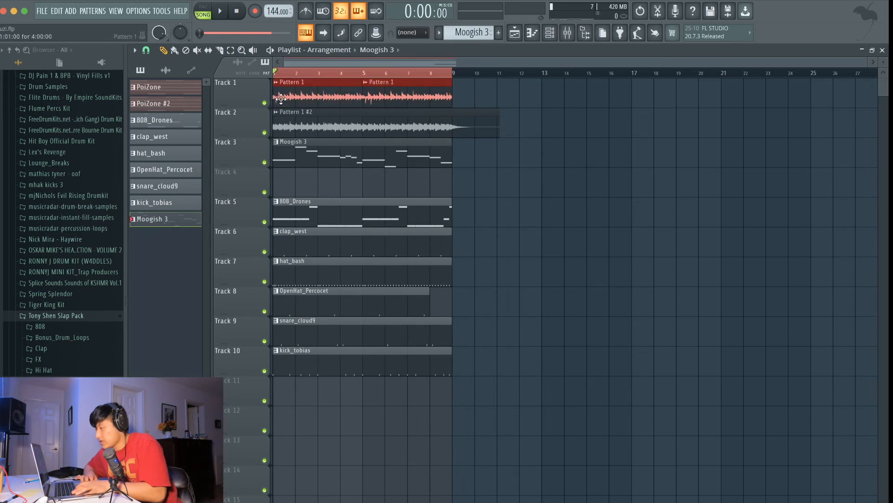
pyautogui.moveTo(427, 156); pyautogui.dragTo(608, 156)
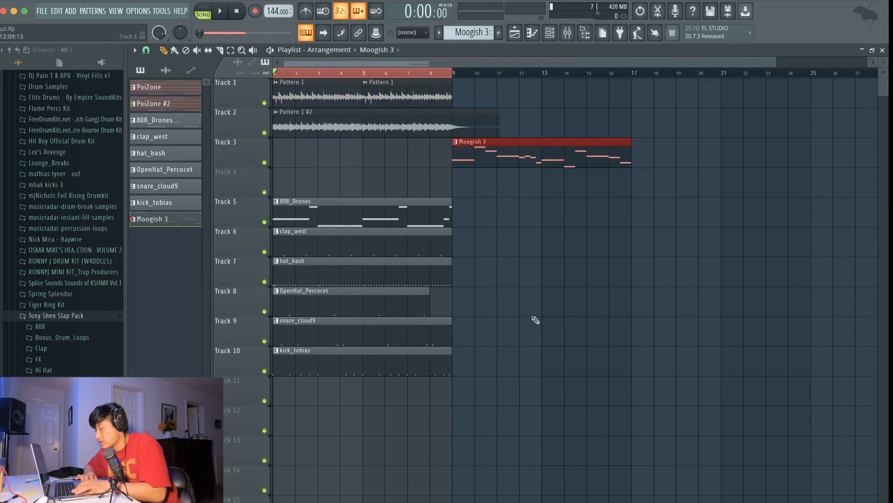
# Move the 808_Drones through kick_tobias clips to bar 9 and duplicate the Pattern 1 and Pattern 1 #2 clips to bar 9
pyautogui.moveTo(461, 404); pyautogui.dragTo(391, 288)
pyautogui.moveTo(356, 261); pyautogui.dragTo(470, 216)
pyautogui.press('space')
pyautogui.moveTo(414, 226); pyautogui.dragTo(452, 113)
pyautogui.click(747, 158)
pyautogui.scroll(-2, 746, 158)
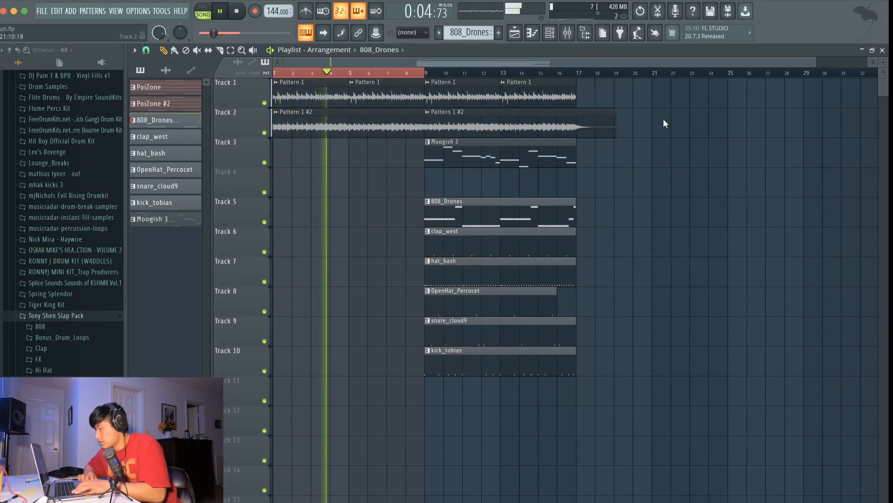
# Duplicate all Pattern 1 and Pattern 1 #2 clips from bar 17 up to bar 33 and clear the time selection
pyautogui.moveTo(670, 139); pyautogui.dragTo(272, 78)
pyautogui.hotkey('ctrl', 'b')
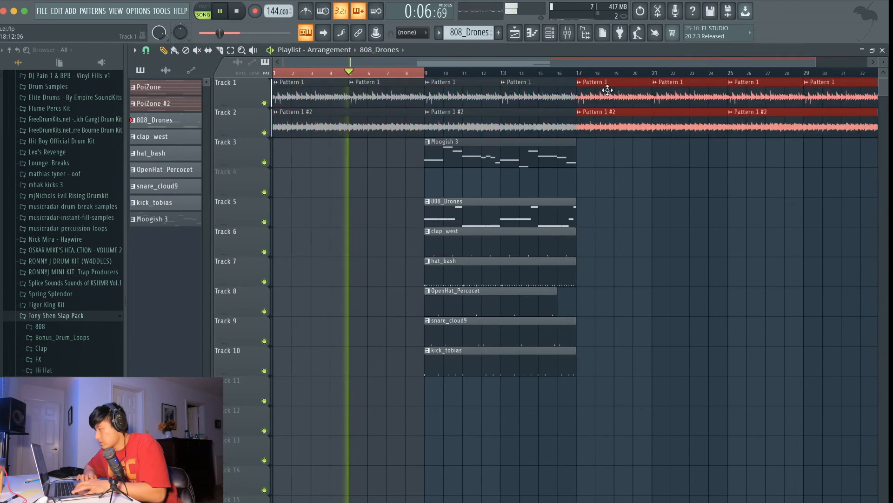
pyautogui.click(383, 72)
pyautogui.hotkey('ctrl', 'd')
pyautogui.scroll(-2, 497, 119)
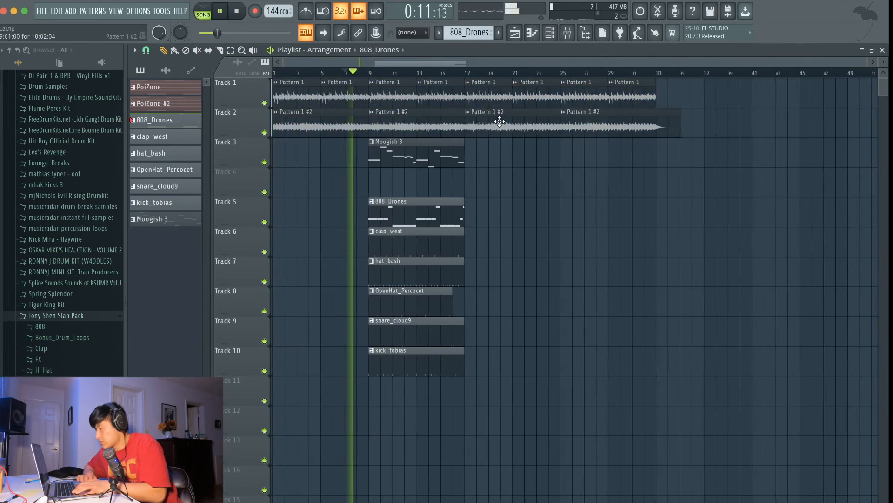
# Move the Moogish 3 clip to bar 33 and the clap_west through kick_tobias clips to bar 17
pyautogui.press('space')
pyautogui.moveTo(425, 153); pyautogui.dragTo(580, 154)
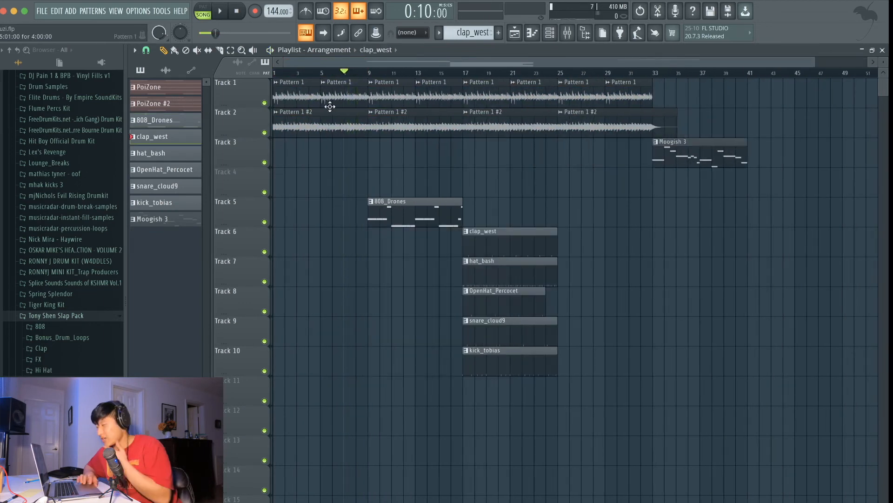
pyautogui.scroll(-1, 420, 194)
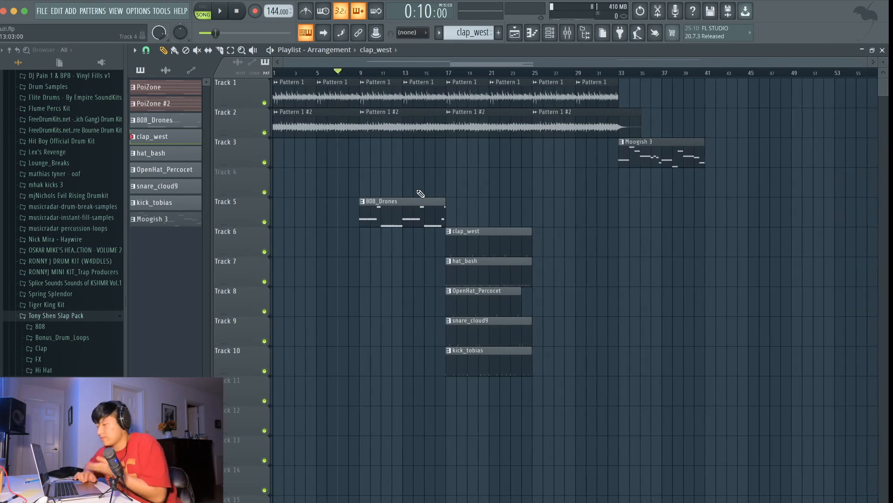
# Play the song and copy the 808_Drones clip on Track 5 to bar 17
pyautogui.click(361, 73)
pyautogui.press('space')
pyautogui.moveTo(382, 203); pyautogui.dragTo(468, 204)
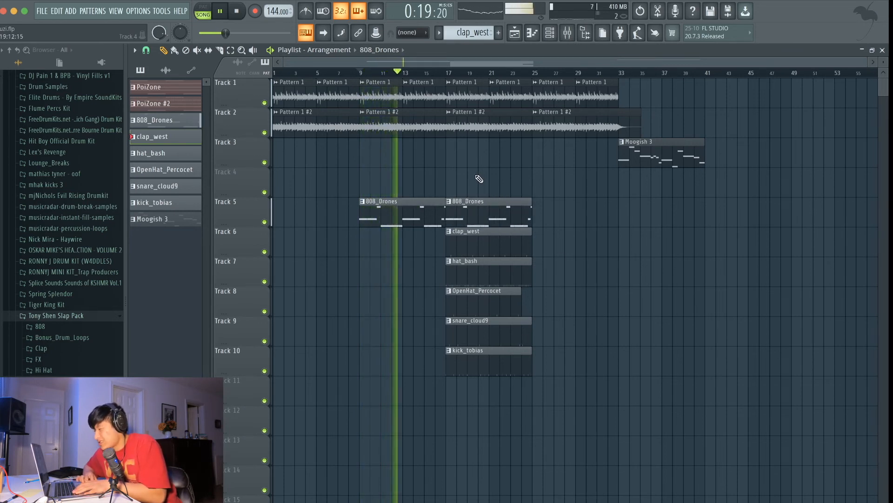
# Move the OpenHat_Percocet, snare_cloud9 and kick_tobias clips to bar 25 and copy the 808_Drones, clap_west and hat_bash clips there
pyautogui.moveTo(543, 401); pyautogui.dragTo(550, 309)
pyautogui.moveTo(498, 294); pyautogui.dragTo(487, 212)
pyautogui.moveTo(519, 214); pyautogui.dragTo(605, 214)
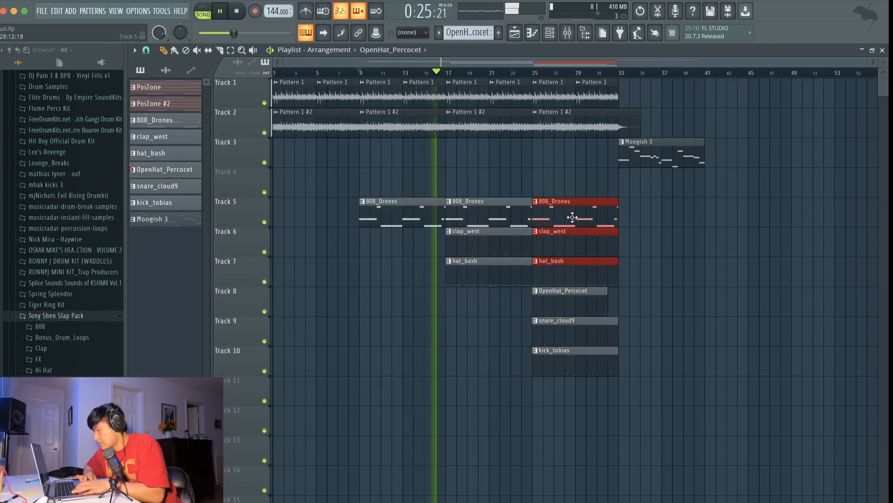
pyautogui.click(538, 155)
# Move the Moogish 3 clip to bar 25 and back to bar 33, and delete the Pattern 1 clips between bars 25 and 33
pyautogui.moveTo(646, 155); pyautogui.dragTo(559, 155)
pyautogui.scroll(1, 603, 176)
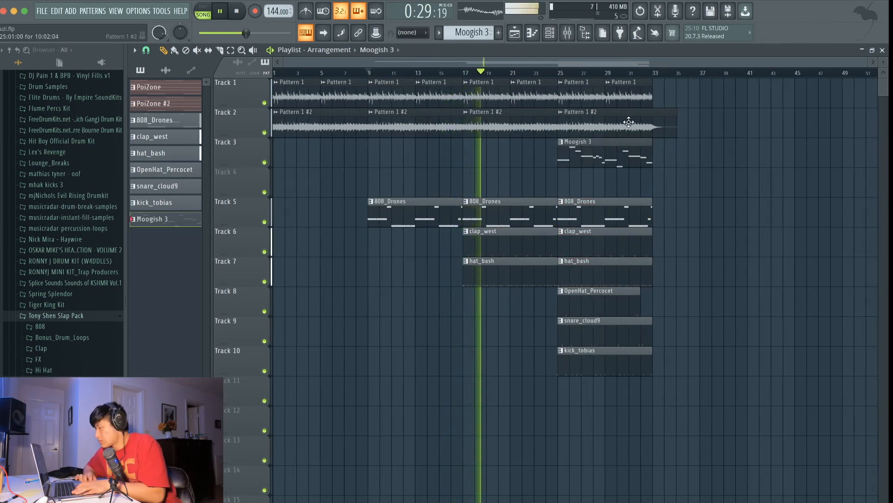
pyautogui.moveTo(662, 102); pyautogui.dragTo(577, 99)
pyautogui.press('Delete')
pyautogui.moveTo(655, 154); pyautogui.dragTo(692, 152)
# Copy the Pattern 1 #2 clip at bar 25 on Track 2 to bar 33
pyautogui.keyDown('shift'); pyautogui.moveTo(602, 127); pyautogui.dragTo(695, 126); pyautogui.keyUp('shift')
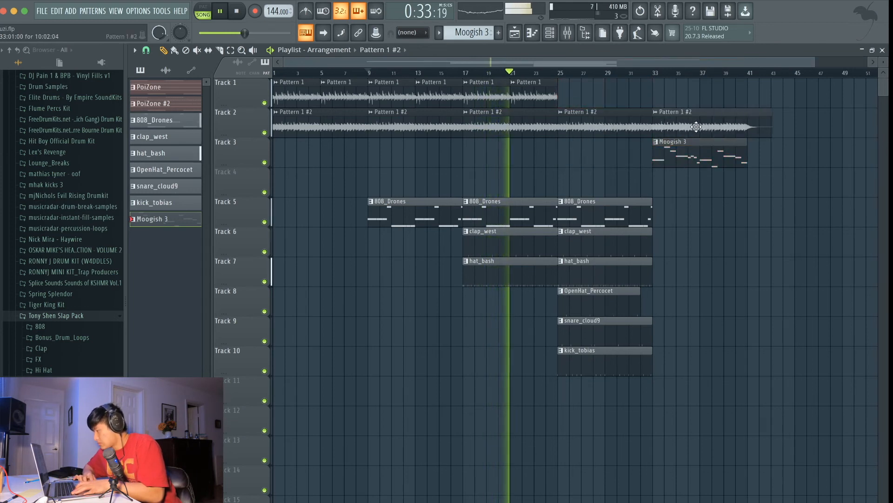
pyautogui.scroll(-1, 582, 195)
pyautogui.moveTo(677, 191); pyautogui.dragTo(641, 110)
pyautogui.click(694, 190)
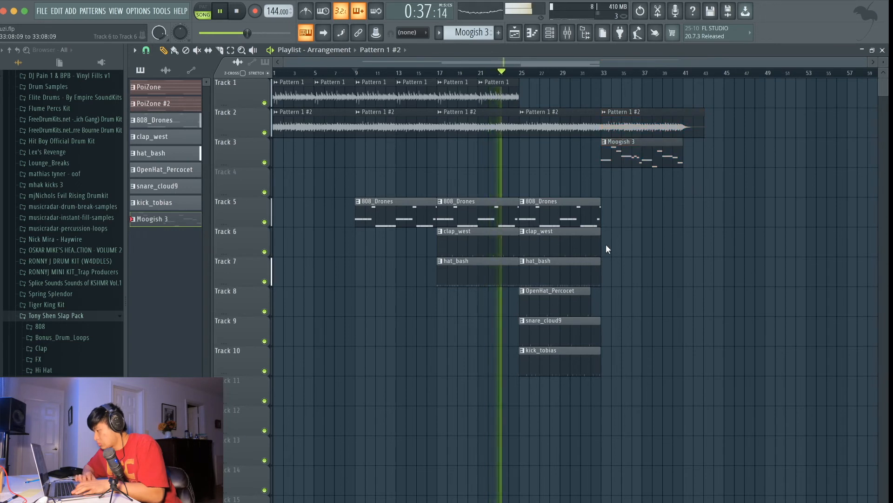
# Duplicate the bar 25 clips on Tracks 5 to 10 to bar 33, and delete the OpenHat_Percocet, snare_cloud9 and kick_tobias copies
pyautogui.moveTo(589, 374); pyautogui.dragTo(619, 202)
pyautogui.click(624, 261)
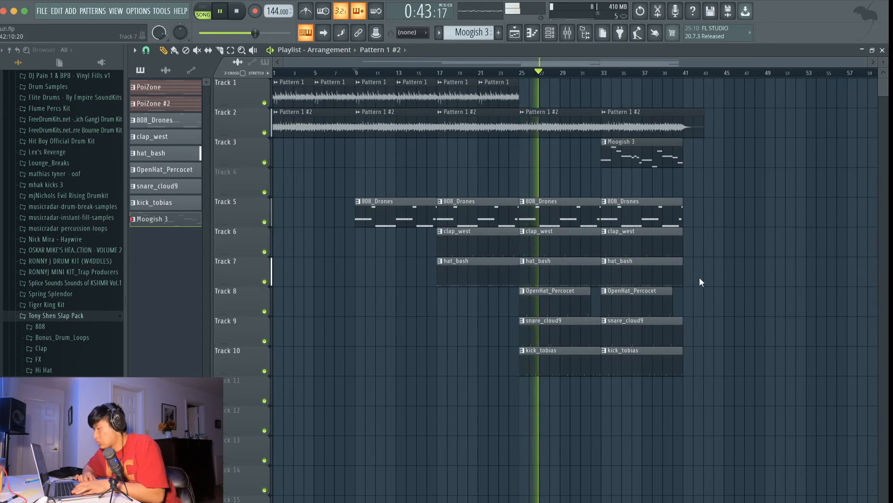
pyautogui.keyDown('ctrl'); pyautogui.click(619, 296); pyautogui.keyUp('ctrl')
pyautogui.keyDown('ctrl'); pyautogui.moveTo(619, 300); pyautogui.dragTo(681, 368); pyautogui.keyUp('ctrl')
pyautogui.press('Delete')
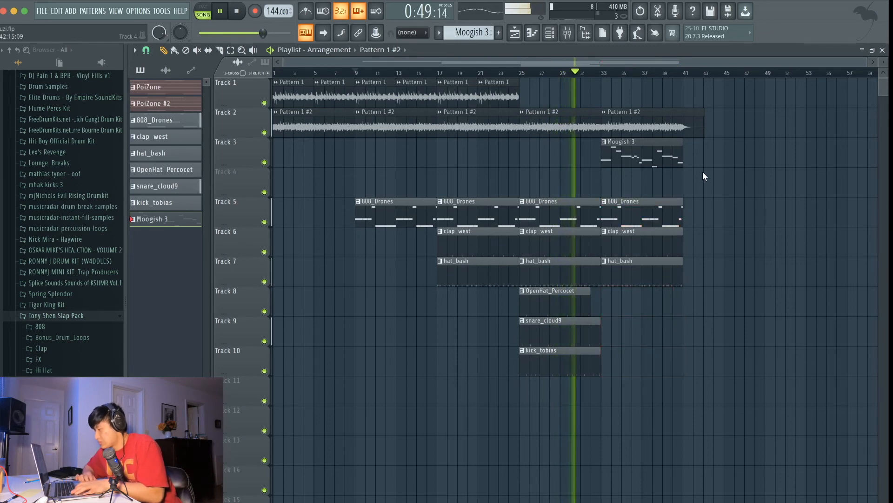
# Copy all clips between bars 9 and 41 so that they repeat from bar 41 to bar 73
pyautogui.keyDown('ctrl'); pyautogui.moveTo(707, 375); pyautogui.dragTo(376, 81); pyautogui.keyUp('ctrl')
pyautogui.keyDown('shift'); pyautogui.moveTo(369, 96); pyautogui.dragTo(697, 97); pyautogui.keyUp('shift')
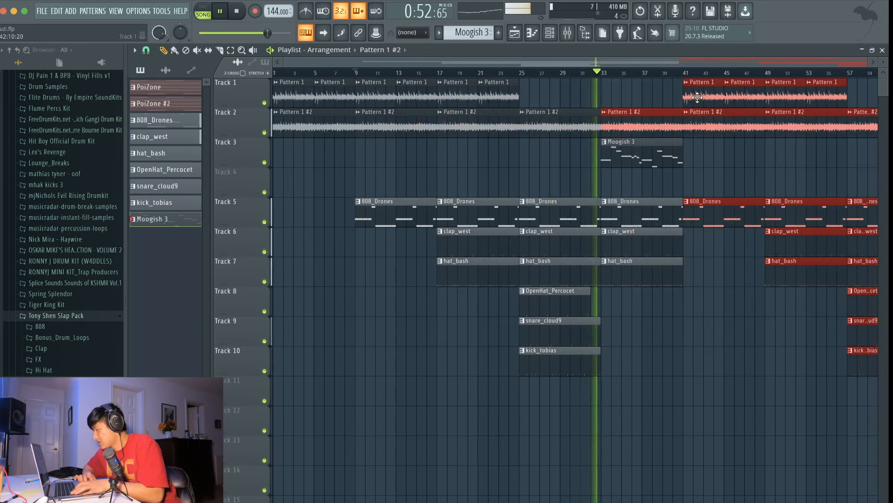
pyautogui.keyDown('ctrl'); pyautogui.click(701, 166); pyautogui.keyUp('ctrl')
pyautogui.scroll(-1, 701, 157)
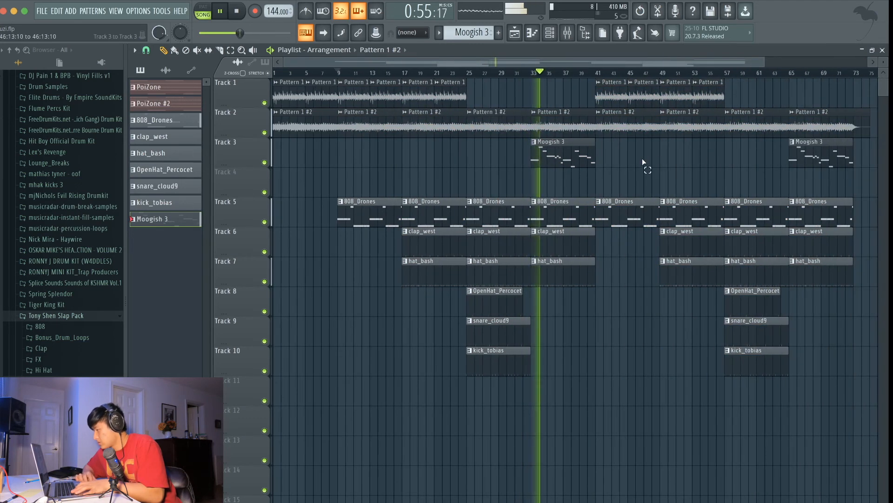
pyautogui.scroll(-1, 644, 166)
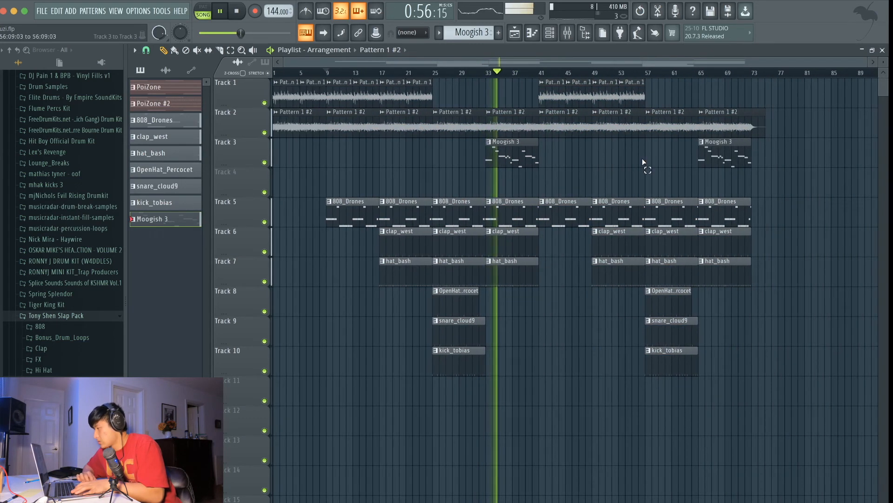
# Check the Moogish 3 melody in the piano roll and play the playlist from bar 33
pyautogui.click(549, 32)
pyautogui.click(419, 235)
pyautogui.press('space')
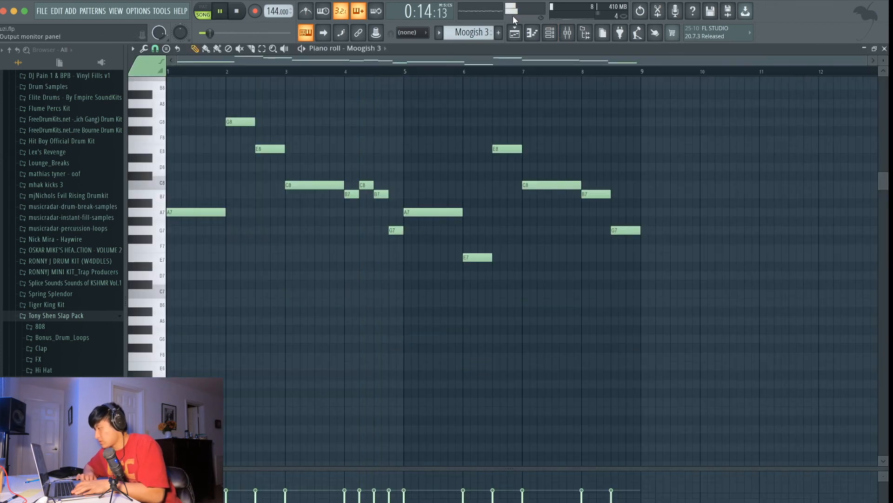
pyautogui.click(515, 33)
pyautogui.click(487, 73)
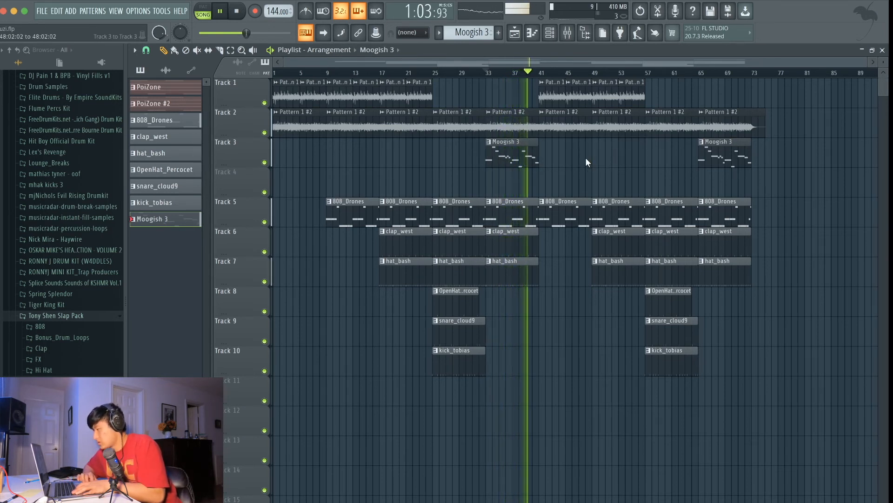
# Copy the clap_west and hat_bash clips from bar 49 to bar 41 and delete the 808_Drones clip at bar 41
pyautogui.moveTo(610, 233); pyautogui.dragTo(620, 281)
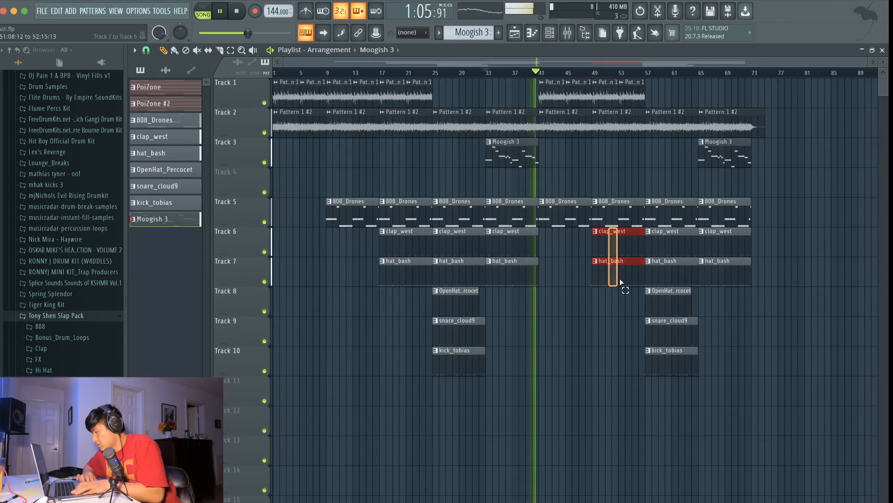
pyautogui.moveTo(614, 238); pyautogui.dragTo(567, 239)
pyautogui.press('space')
pyautogui.rightClick(570, 222)
pyautogui.click(557, 192)
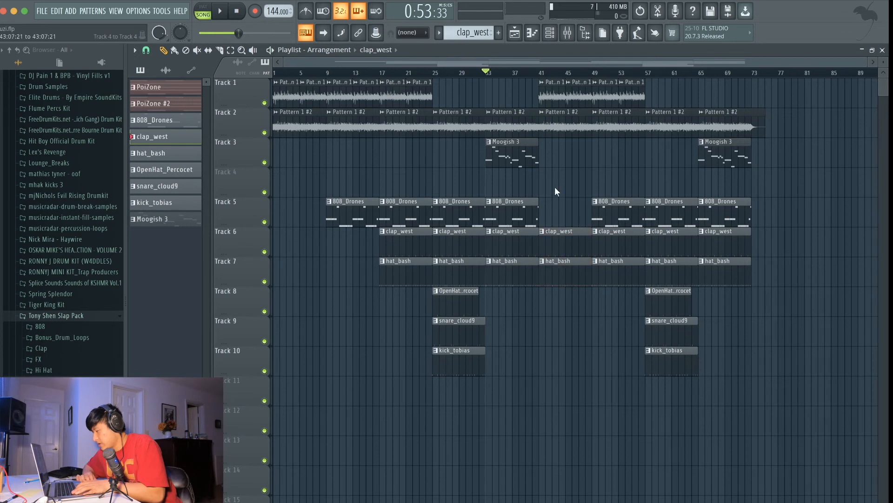
# Copy the kick_tobias clip to bars 33 and 65 on Track 10 and the Moogish 3 clip to bar 57 on Track 3
pyautogui.moveTo(454, 370); pyautogui.dragTo(591, 364)
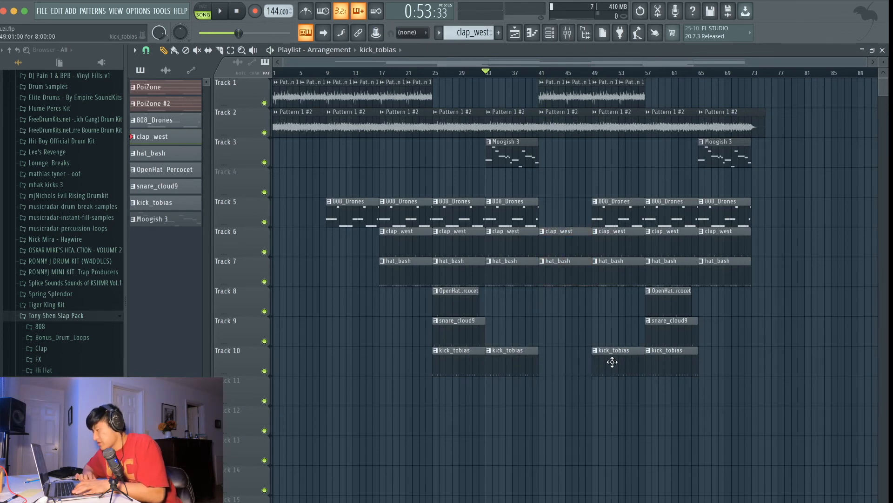
pyautogui.rightClick(612, 362)
pyautogui.moveTo(659, 357); pyautogui.dragTo(701, 356)
pyautogui.press('space')
pyautogui.moveTo(744, 153); pyautogui.dragTo(690, 154)
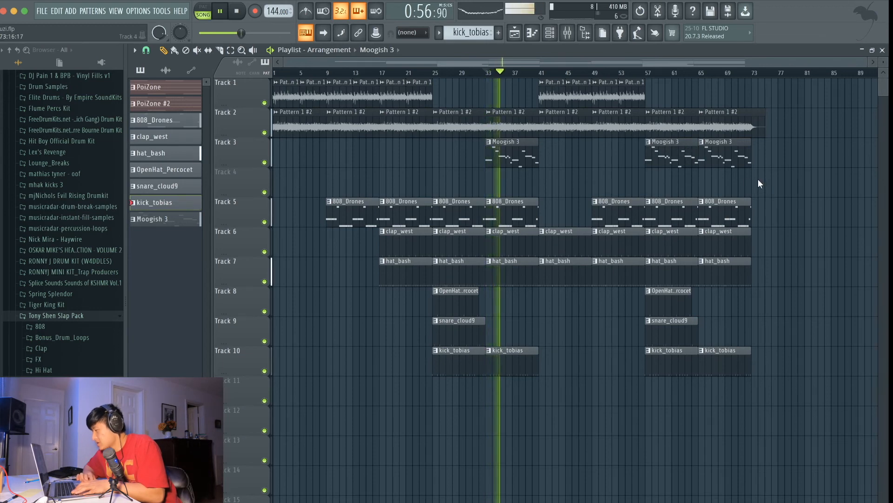
# Duplicate all clips between bars 41 and 73 so that they repeat from bar 73, and add an 808_Drones copy at bar 73
pyautogui.moveTo(784, 404); pyautogui.dragTo(633, 168)
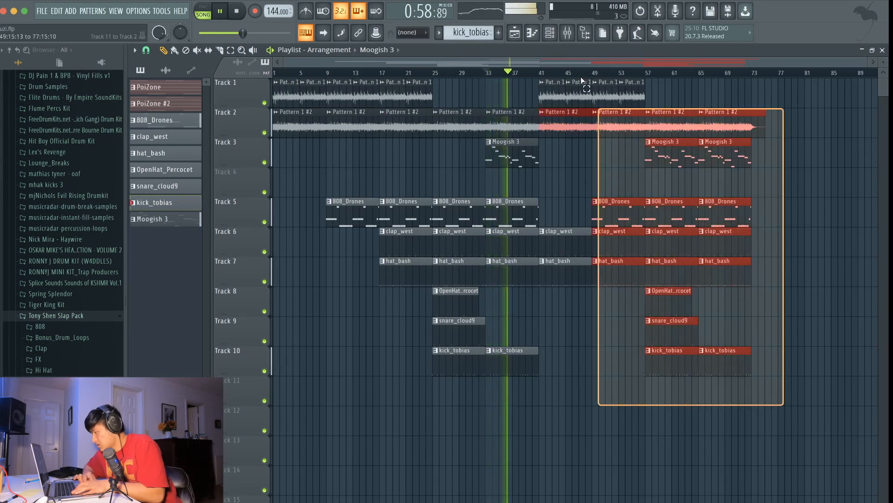
pyautogui.moveTo(600, 115); pyautogui.dragTo(559, 78)
pyautogui.hotkey('ctrl', 'b')
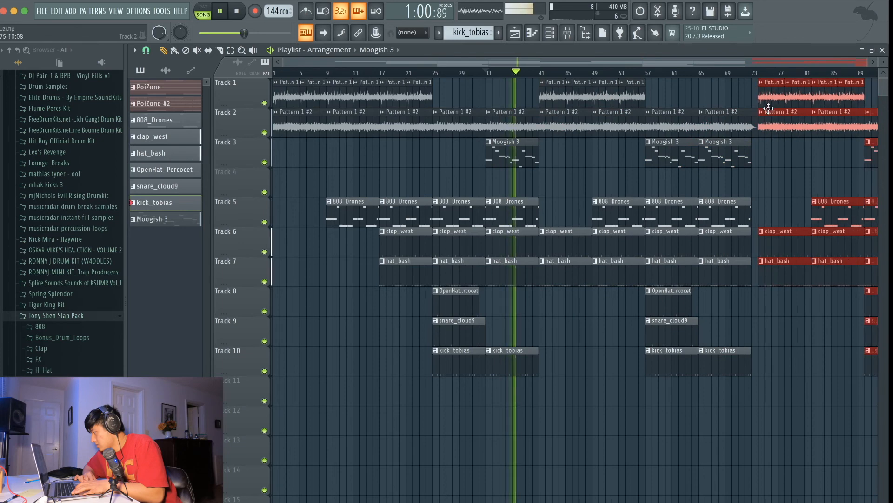
pyautogui.moveTo(768, 108); pyautogui.dragTo(763, 110)
pyautogui.keyDown('ctrl'); pyautogui.click(769, 147); pyautogui.keyUp('ctrl')
pyautogui.moveTo(811, 207); pyautogui.dragTo(765, 207)
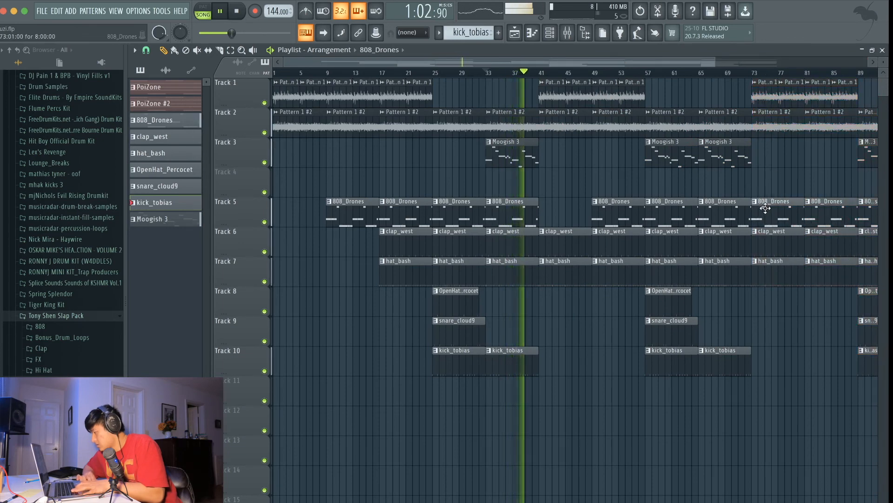
# Copy the OpenHat_Percocet and snare_cloud9 clips to bar 49 and about bar 82, with a kick_tobias copy also at about bar 82
pyautogui.scroll(-2, 787, 371)
pyautogui.moveTo(815, 374); pyautogui.dragTo(771, 298)
pyautogui.click(736, 145)
pyautogui.scroll(-2, 736, 145)
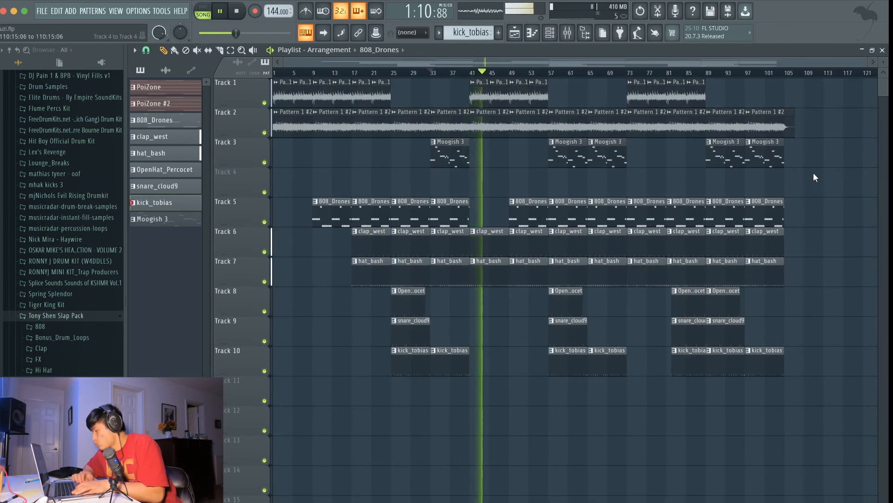
pyautogui.moveTo(570, 305); pyautogui.dragTo(530, 303)
pyautogui.moveTo(563, 335); pyautogui.dragTo(526, 330)
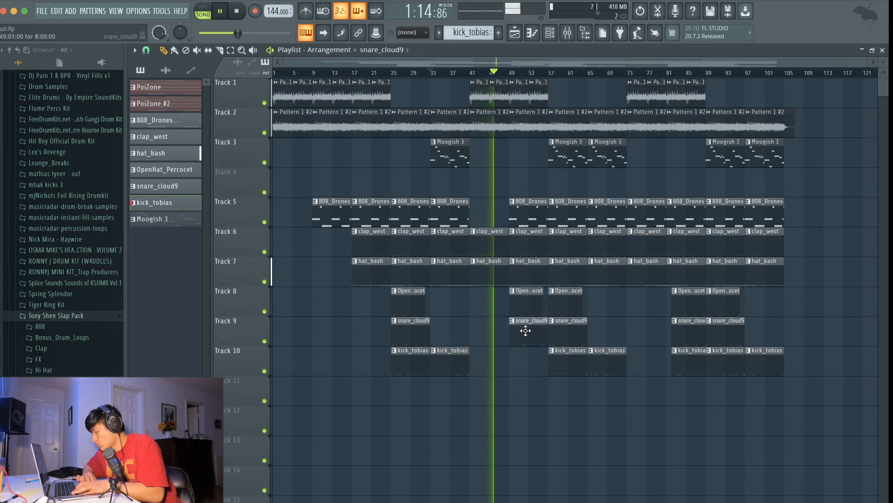
# Add an outro at bar 105 with copies of the Pattern 1 #2, Moogish 3, clap_west and hat_bash clips
pyautogui.moveTo(753, 120); pyautogui.dragTo(790, 120)
pyautogui.moveTo(753, 88); pyautogui.dragTo(682, 94)
pyautogui.moveTo(854, 152); pyautogui.dragTo(802, 159)
pyautogui.keyDown('super'); pyautogui.click(813, 226); pyautogui.keyUp('super')
pyautogui.moveTo(781, 260); pyautogui.dragTo(806, 237)
pyautogui.keyDown('super'); pyautogui.click(802, 214); pyautogui.keyUp('super')
pyautogui.press('space')
pyautogui.scroll(-2, 802, 214)
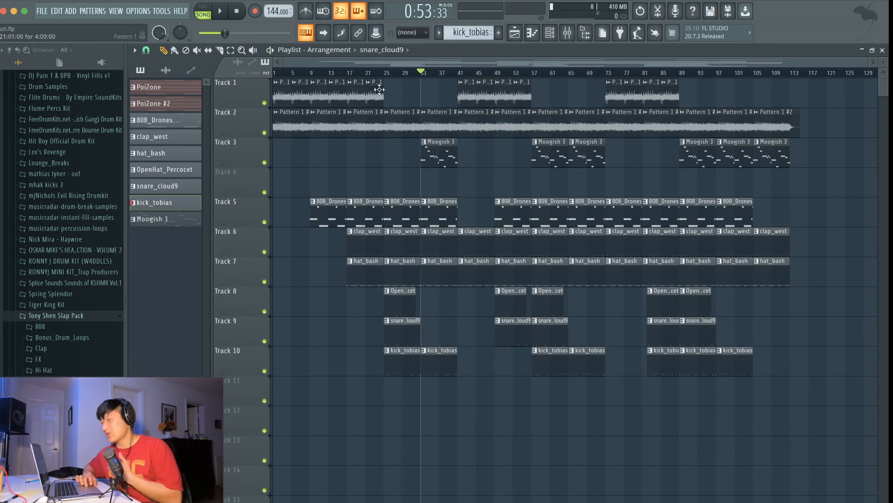
# Play the arrangement from the beginning and delete the Moogish 3 clip at bar 33 on Track 3
pyautogui.click(384, 76)
pyautogui.click(389, 75)
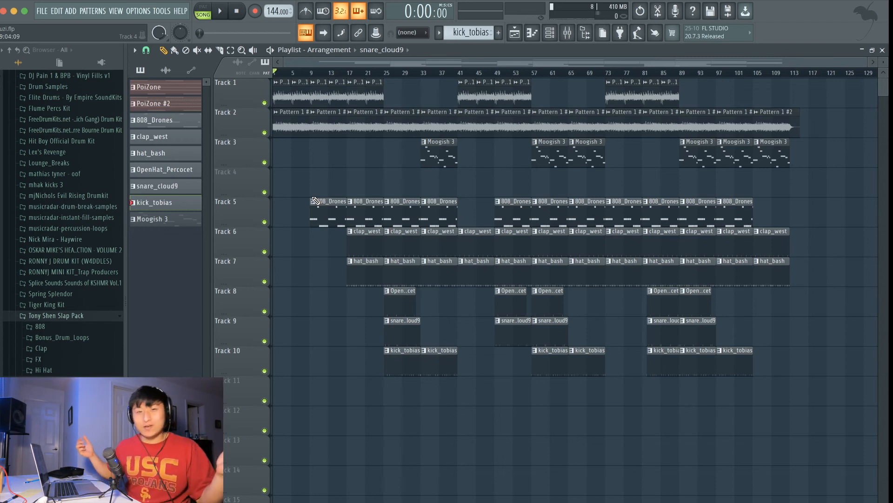
pyautogui.press('space')
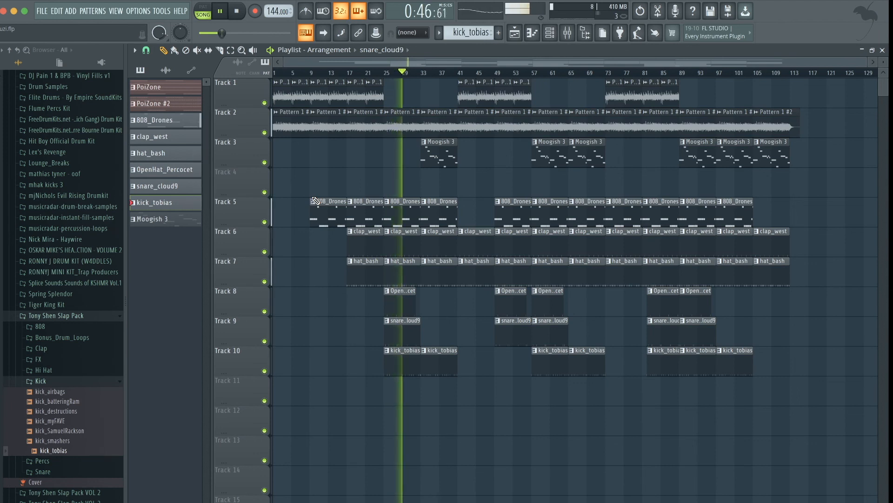
pyautogui.rightClick(444, 152)
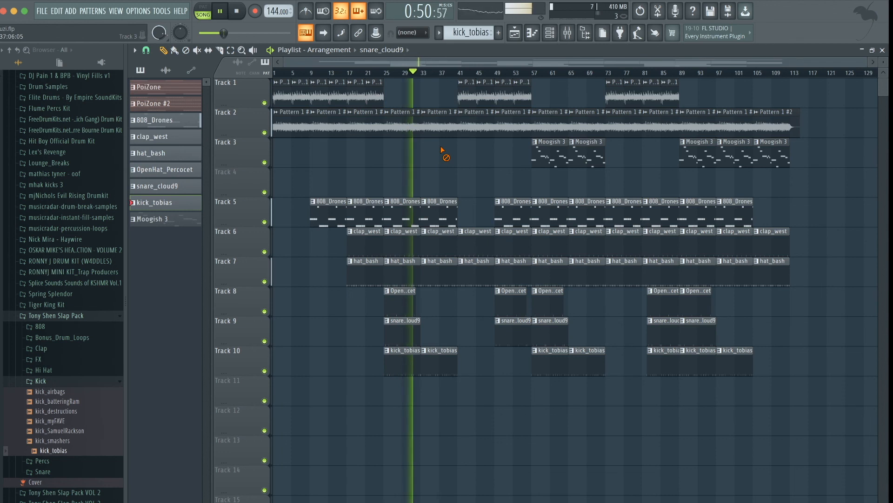